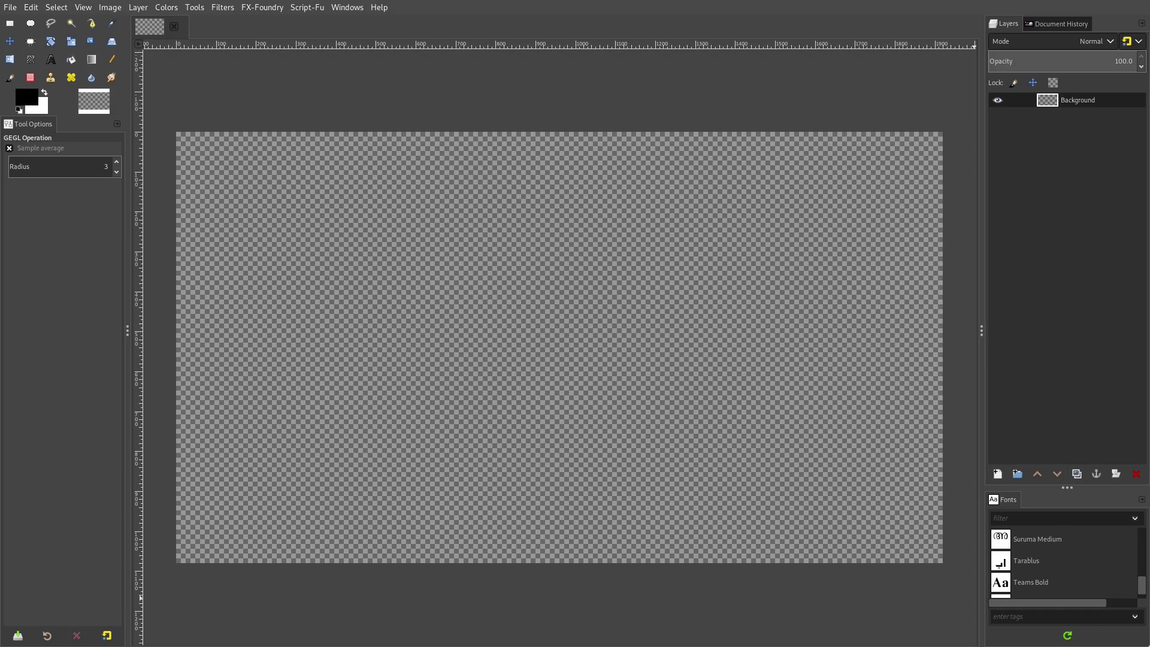
Draw a large text box across the middle of the canvas and enter GRADIENT.
click(52, 60)
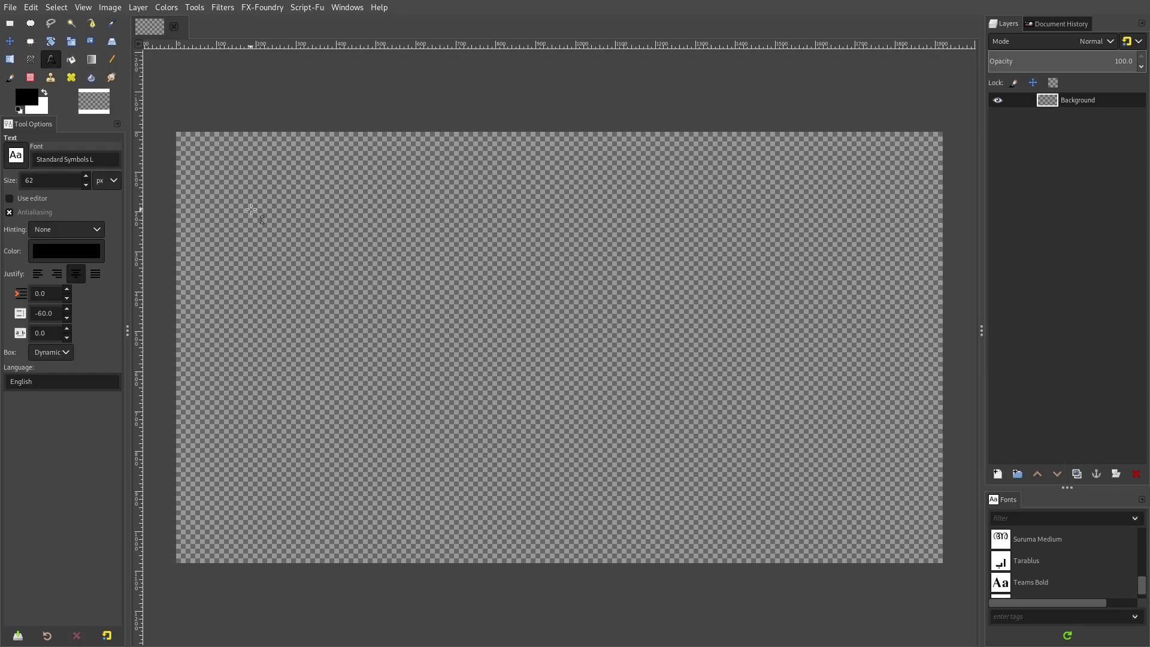
drag(251, 209, 876, 481)
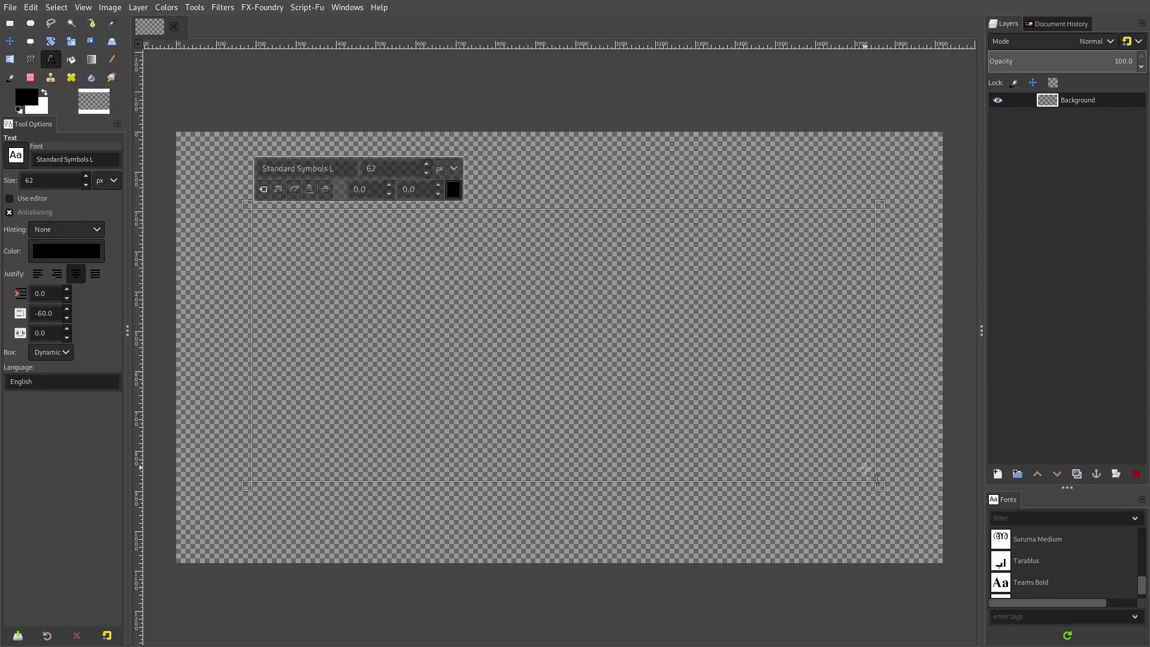
text(GRADIENT)
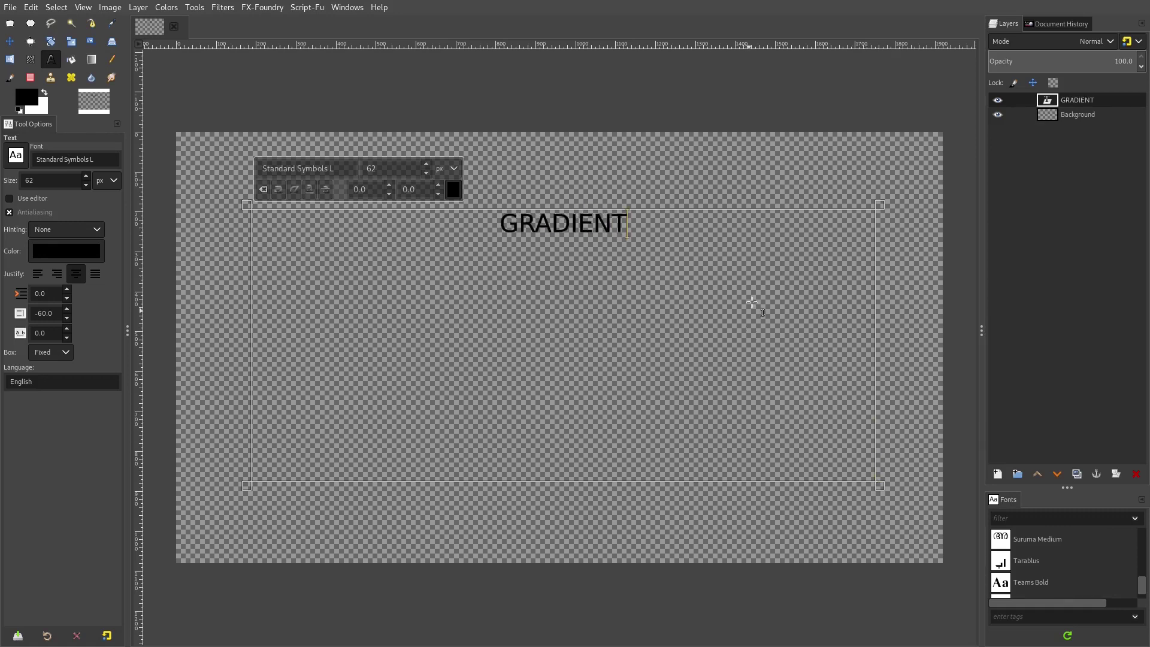
Replace the wording in the text box with TEXT.
key(ctrl+a)
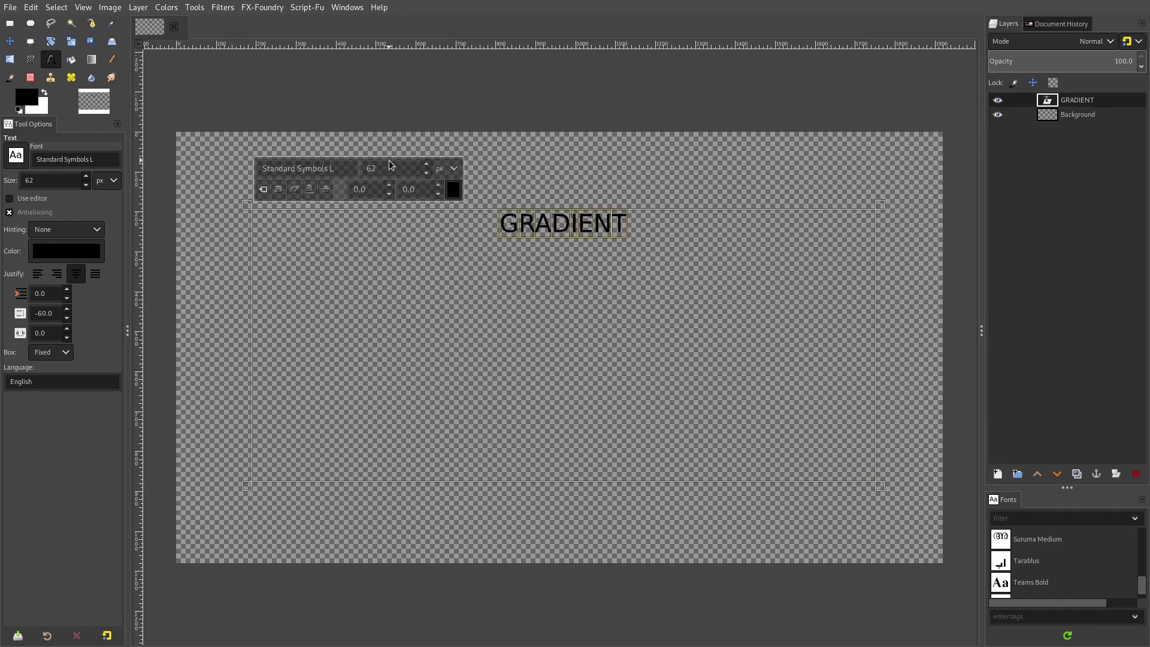
click(389, 164)
text(TE)
double_click(599, 232)
triple_click(597, 231)
text(TEXT)
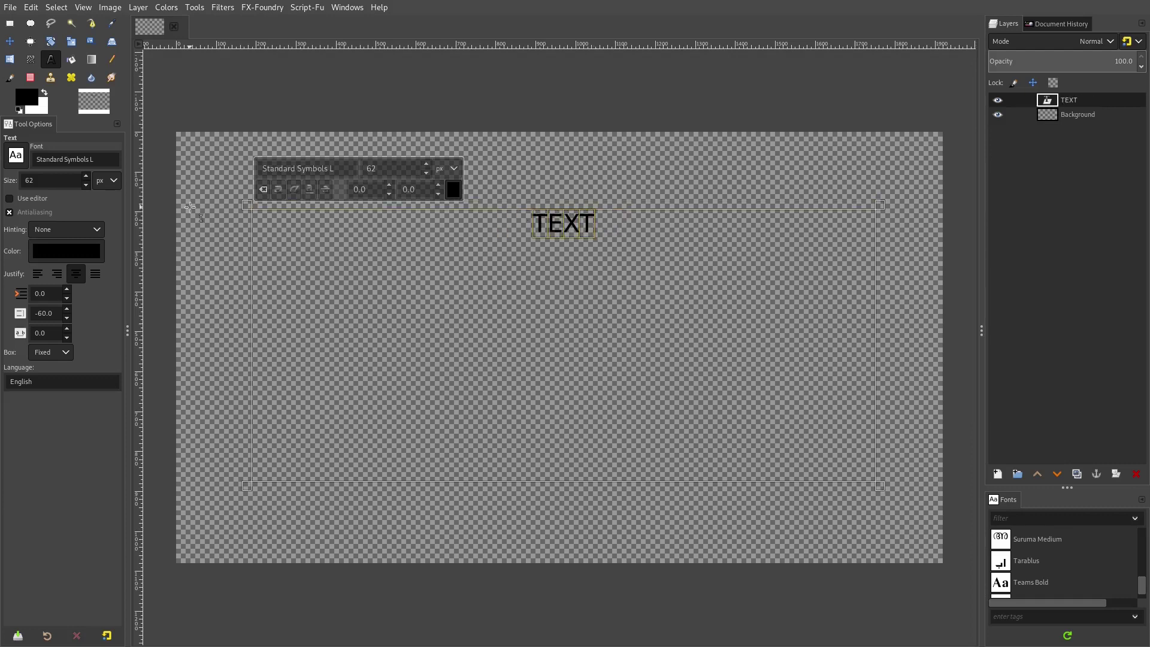
Set the size of the word TEXT to 300 px and make its box dynamic so it fits the lettering.
double_click(372, 168)
key(BackSpace)
text(300)
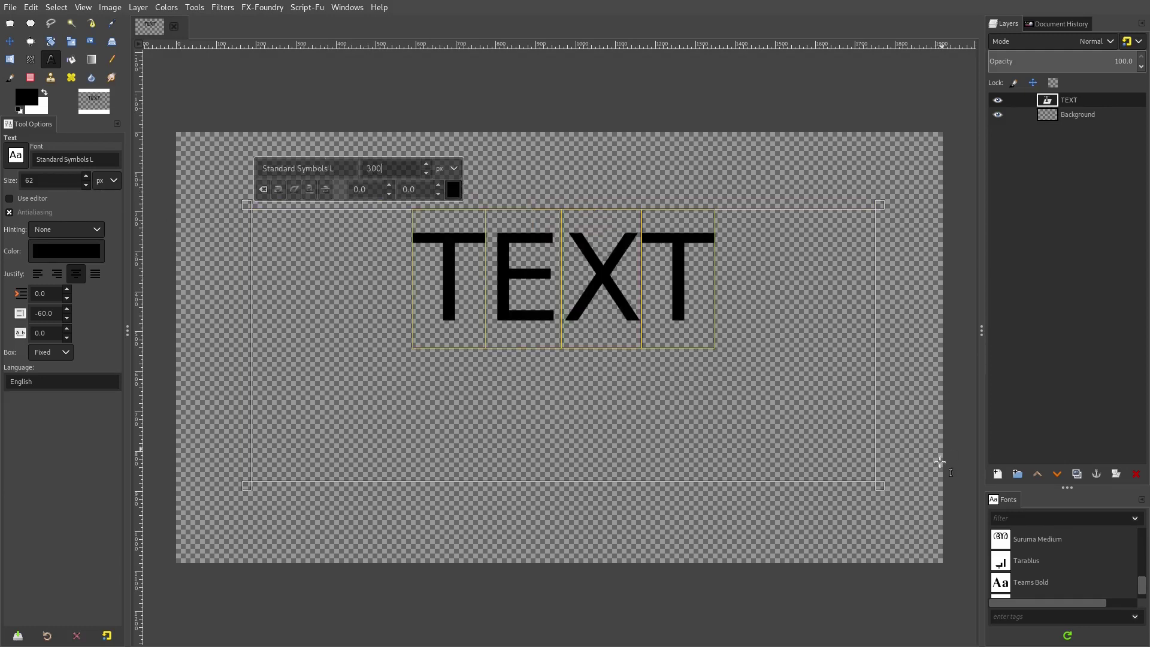
click(880, 483)
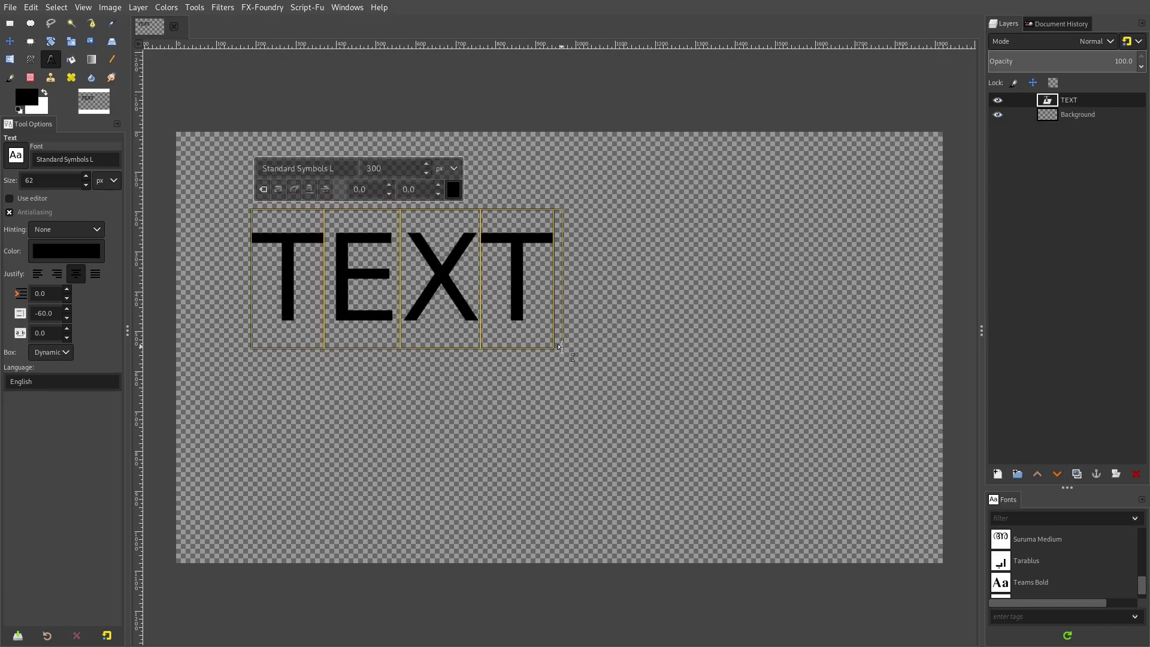
Change the text's font to Aharoni CLM Bold Oblique.
click(17, 156)
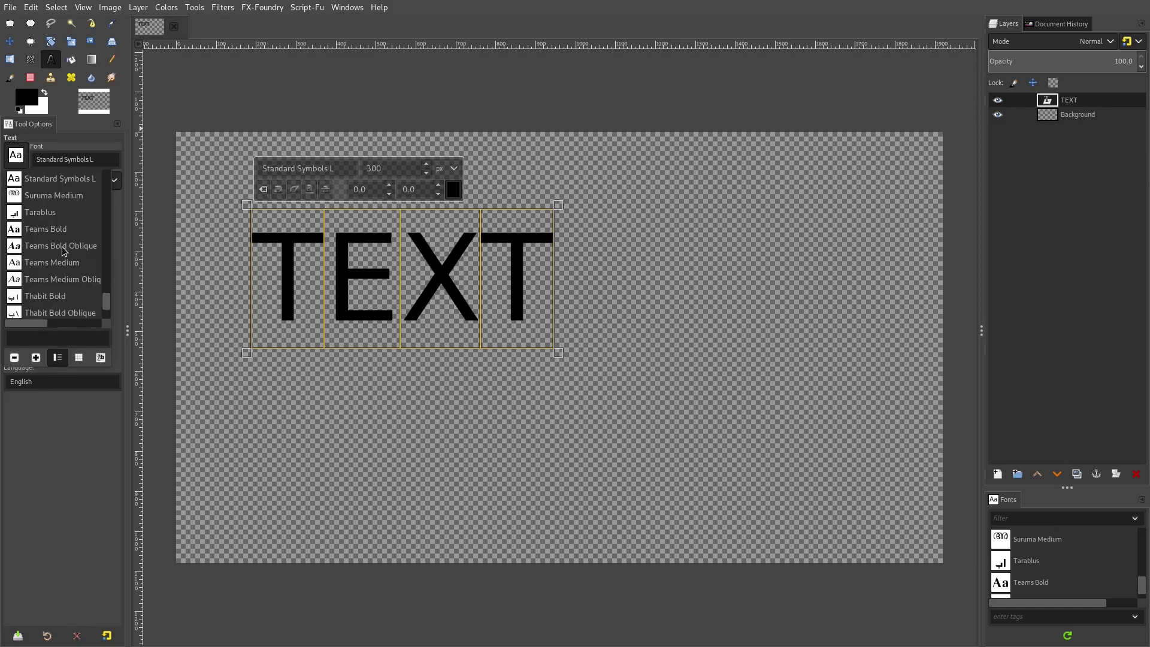
scroll(63, 250, up, 15)
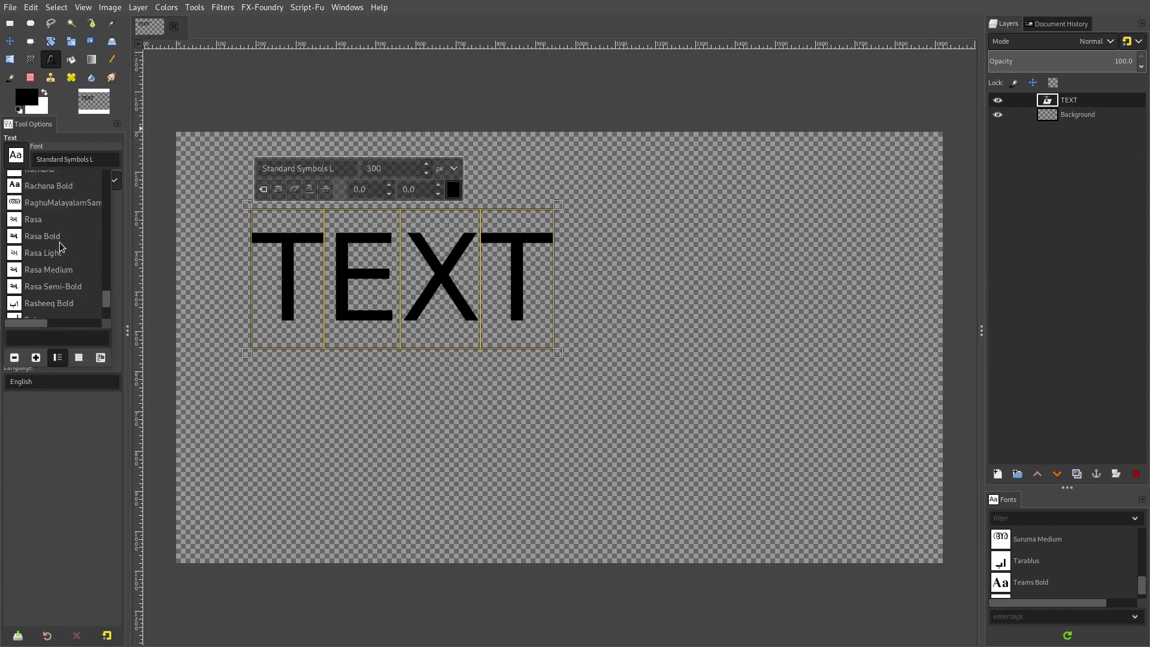
scroll(60, 246, up, 4)
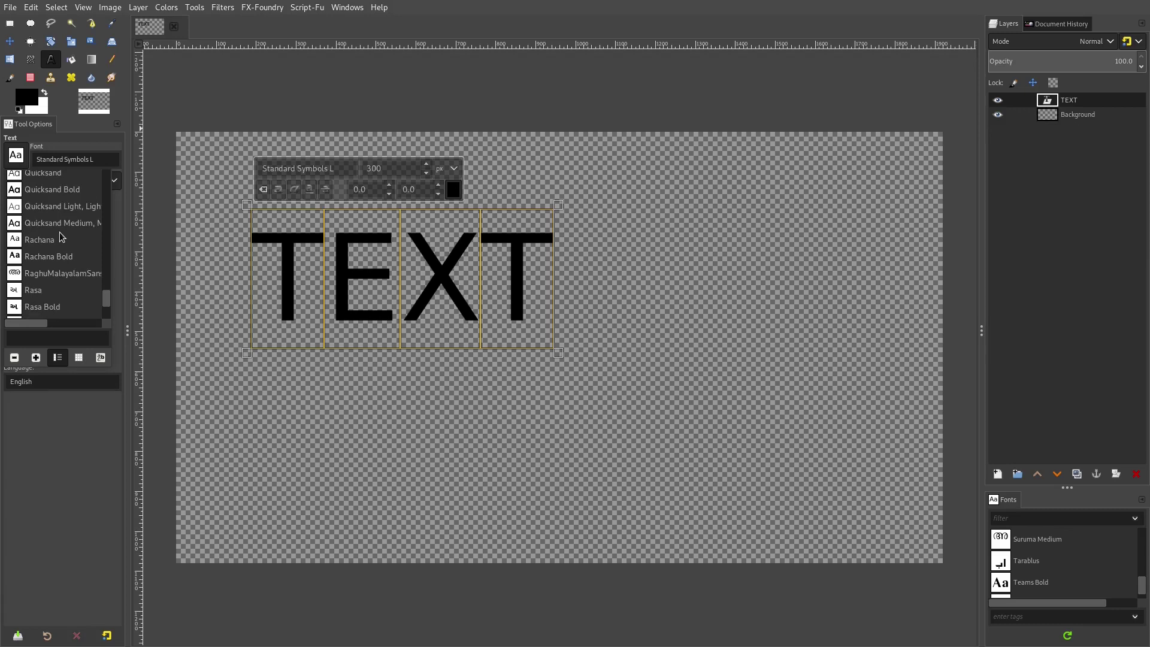
scroll(60, 237, up, 20)
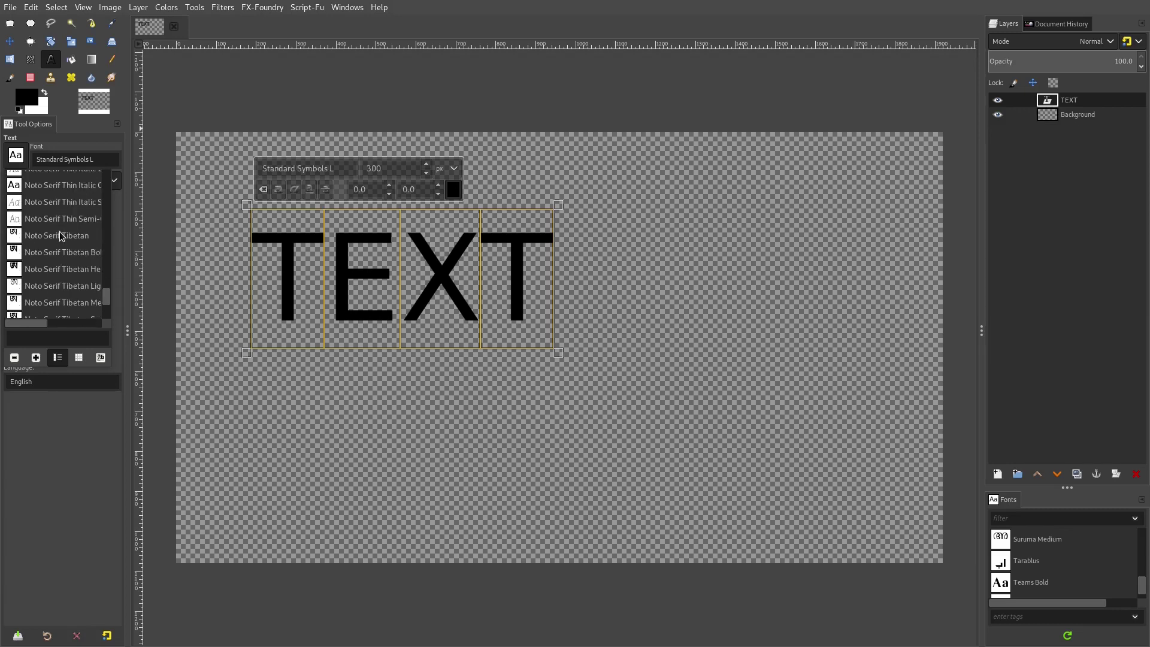
scroll(60, 235, up, 20)
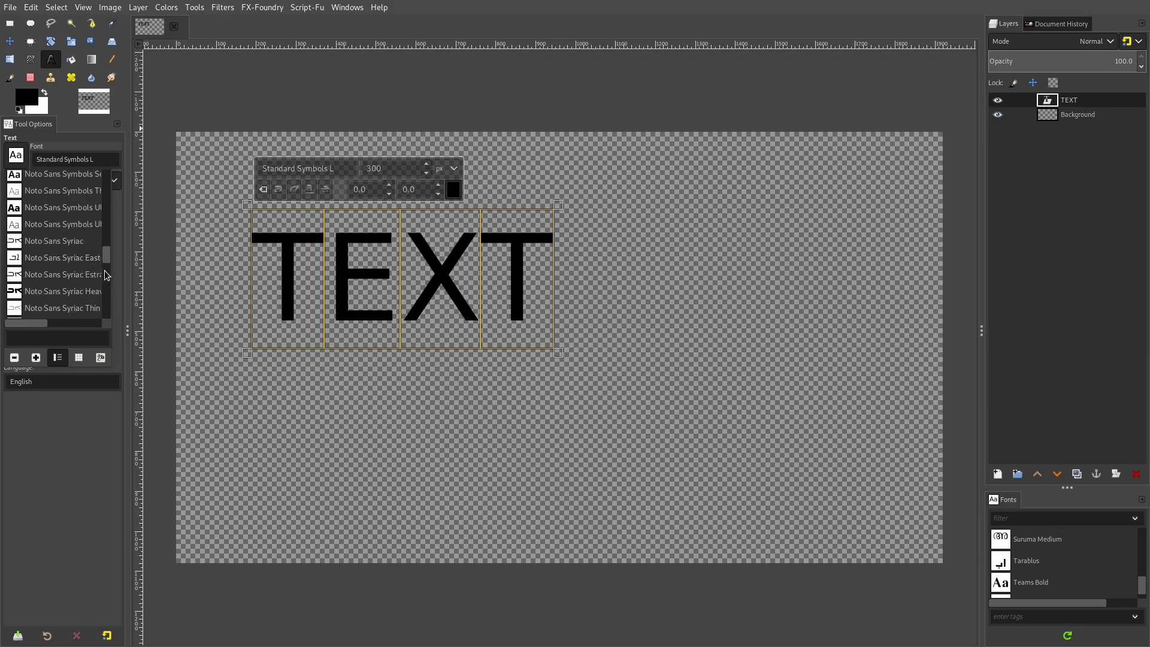
scroll(106, 276, up, 15)
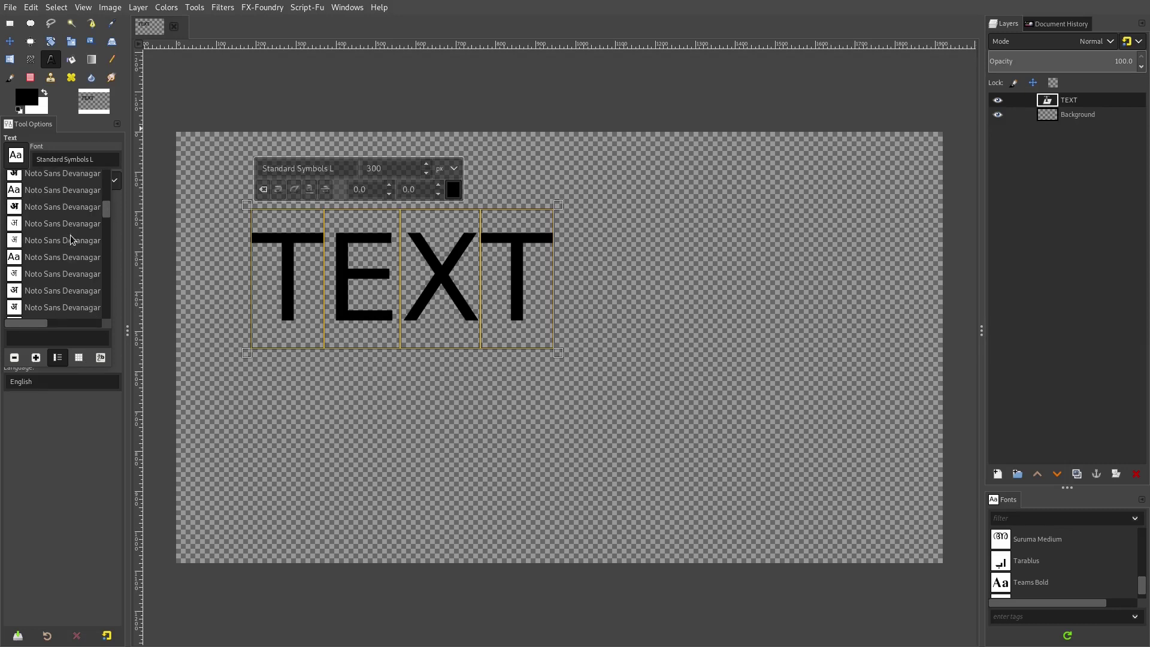
scroll(71, 240, up, 20)
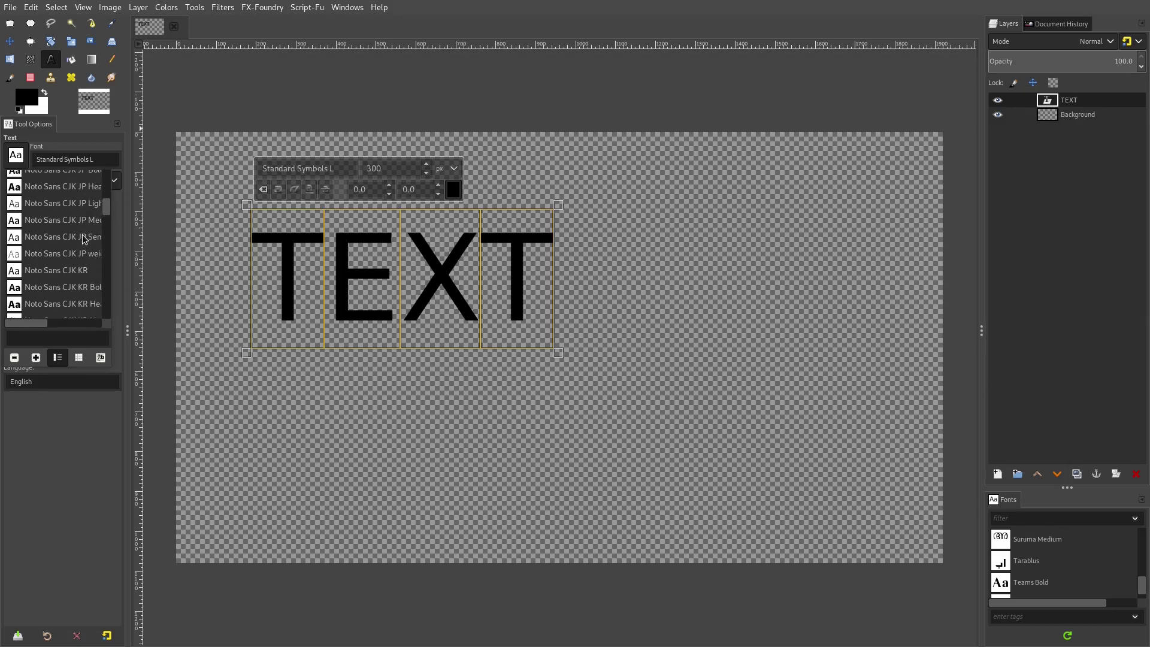
scroll(84, 239, up, 20)
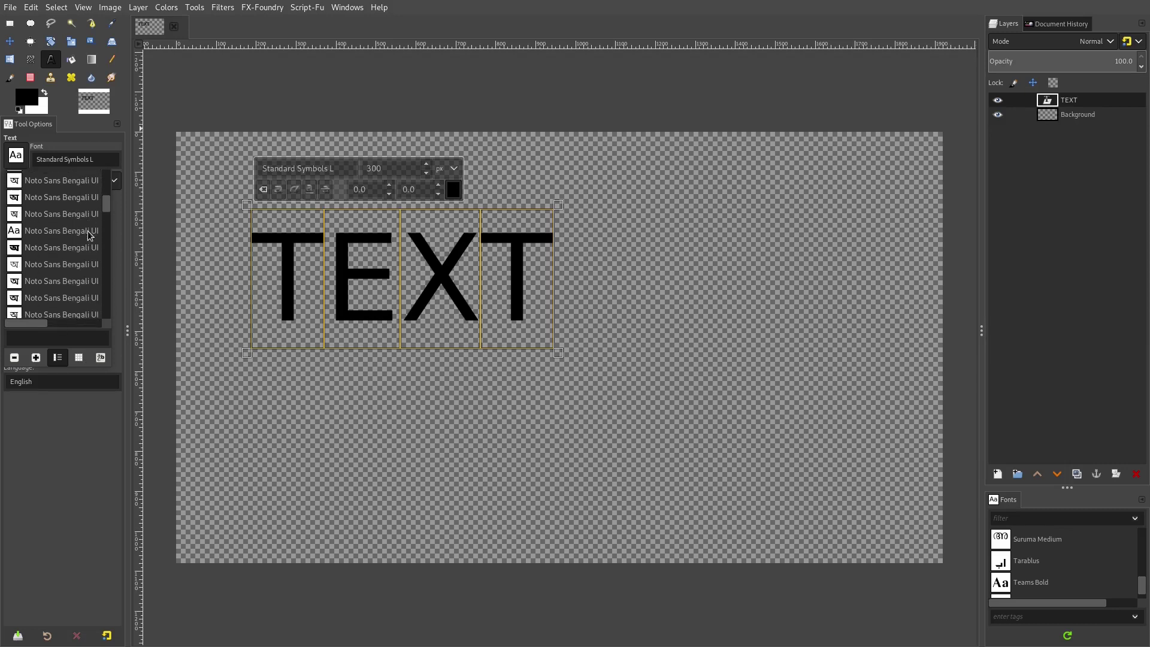
scroll(89, 234, up, 15)
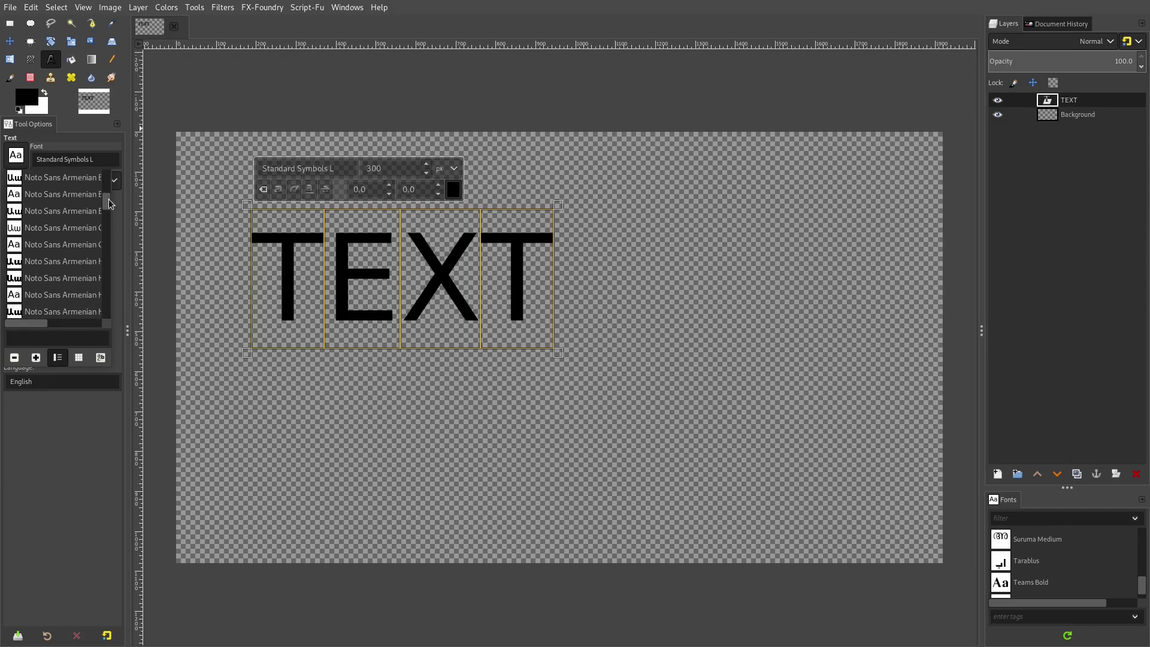
drag(110, 204, 105, 187)
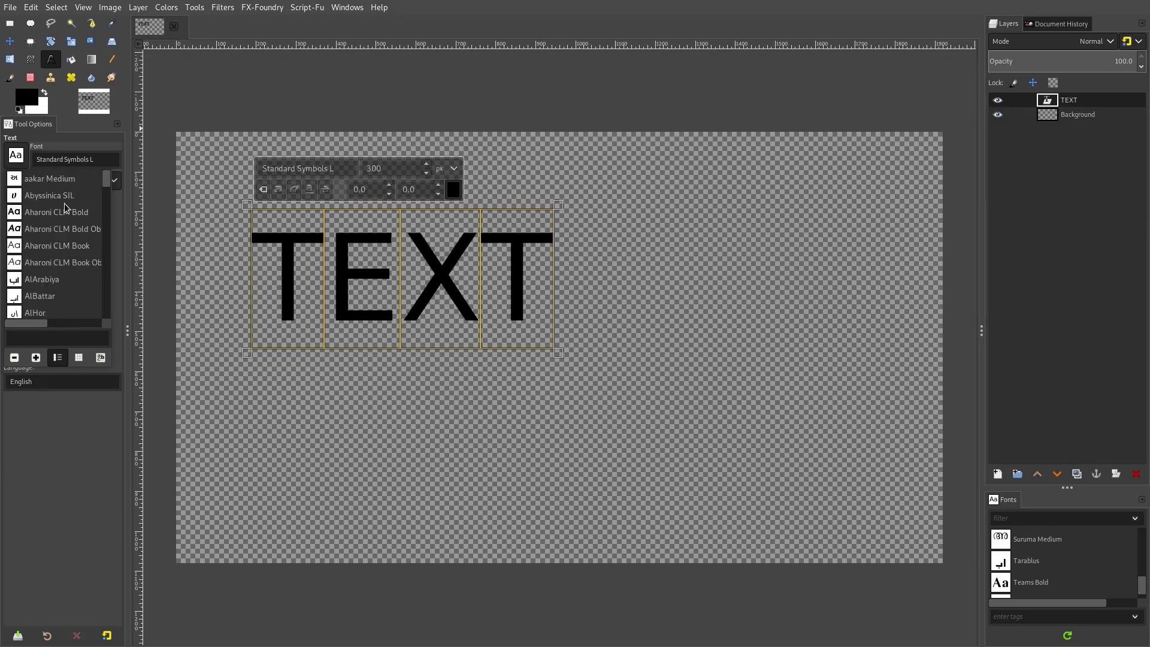
click(66, 228)
click(216, 270)
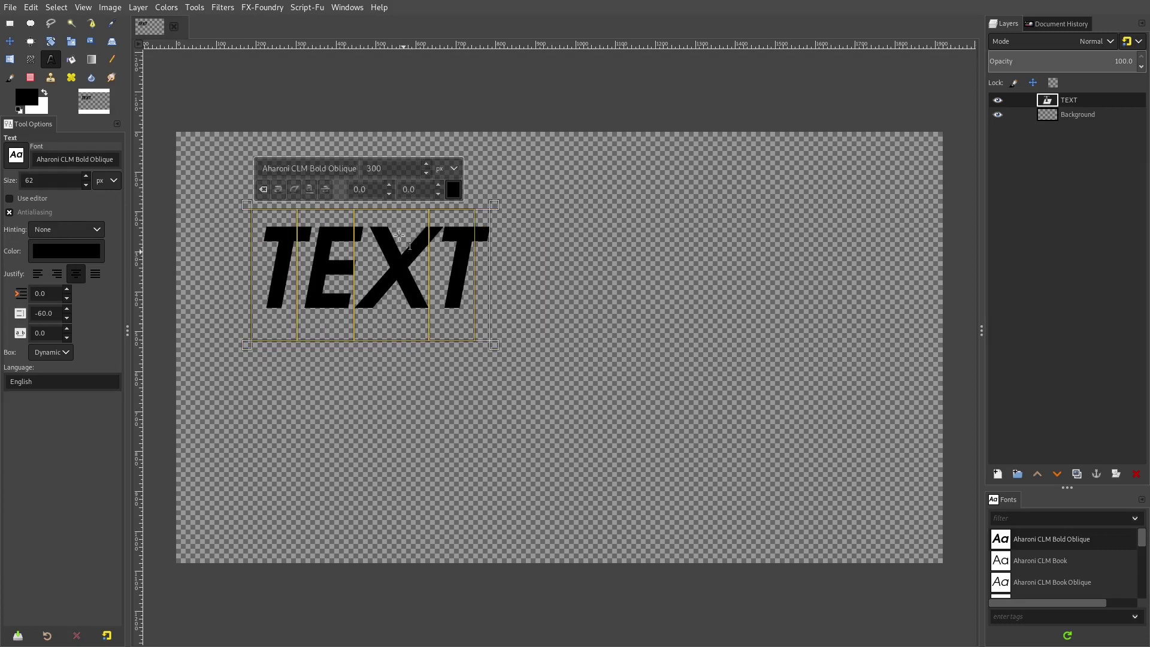
Enlarge the lettering to 800 px and move the text layer up and left towards the canvas centre.
double_click(373, 174)
text(600)
key(Return)
double_click(392, 164)
text(8000)
key(BackSpace)
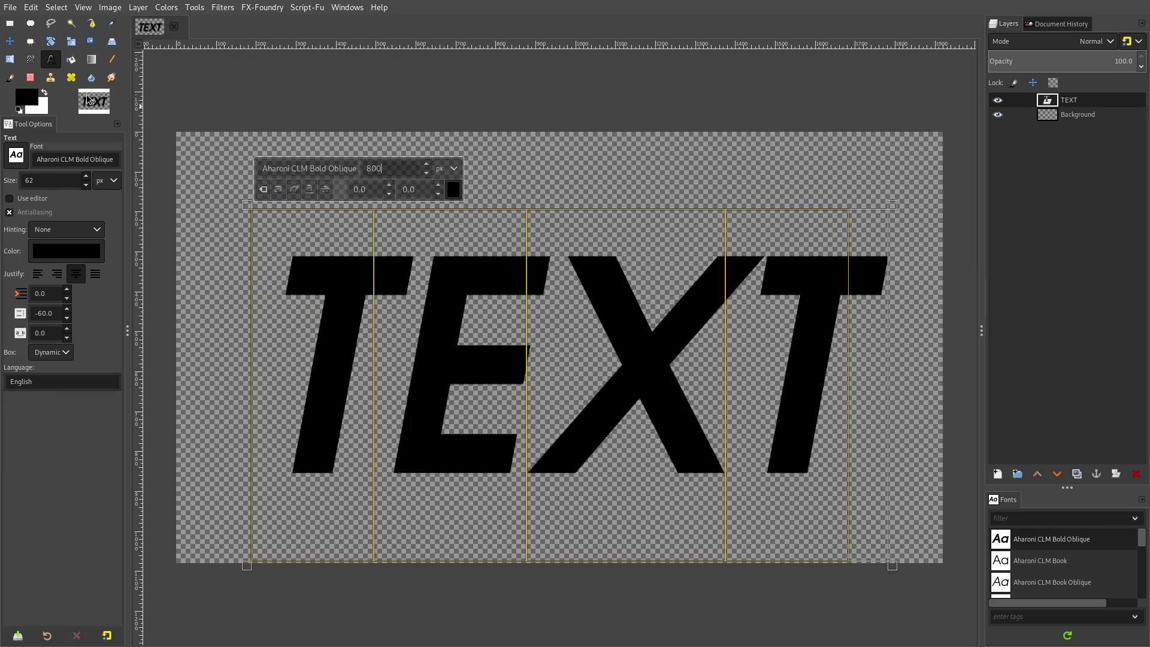
click(9, 41)
drag(553, 309, 534, 290)
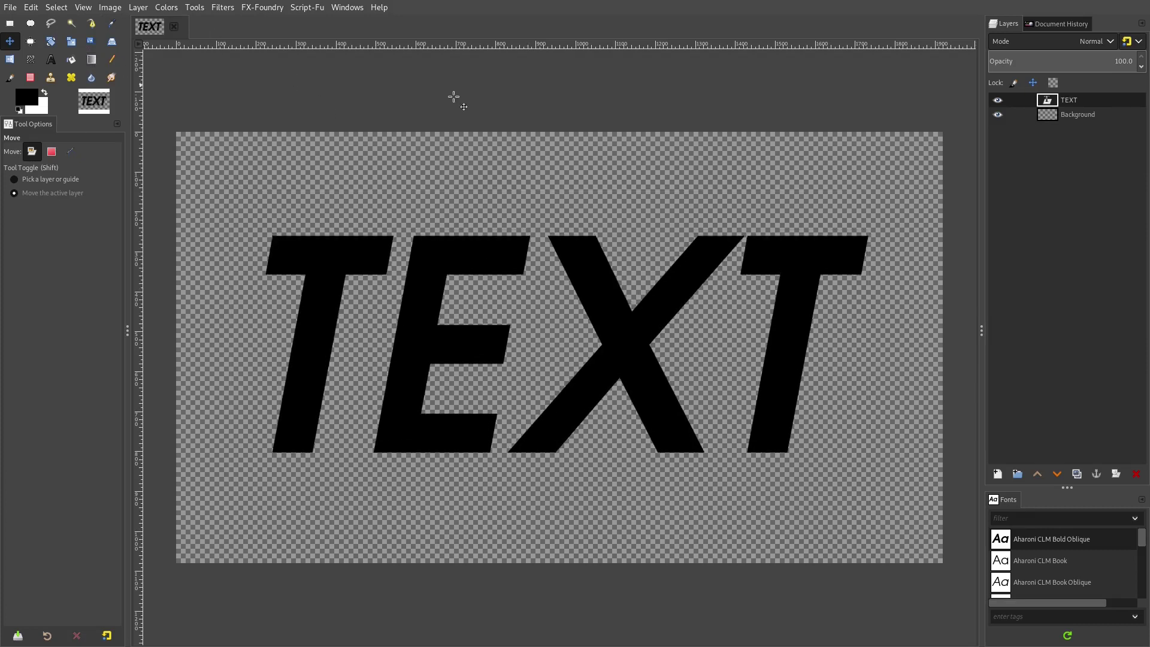
Add a new transparent layer above the TEXT layer.
right_click(1075, 103)
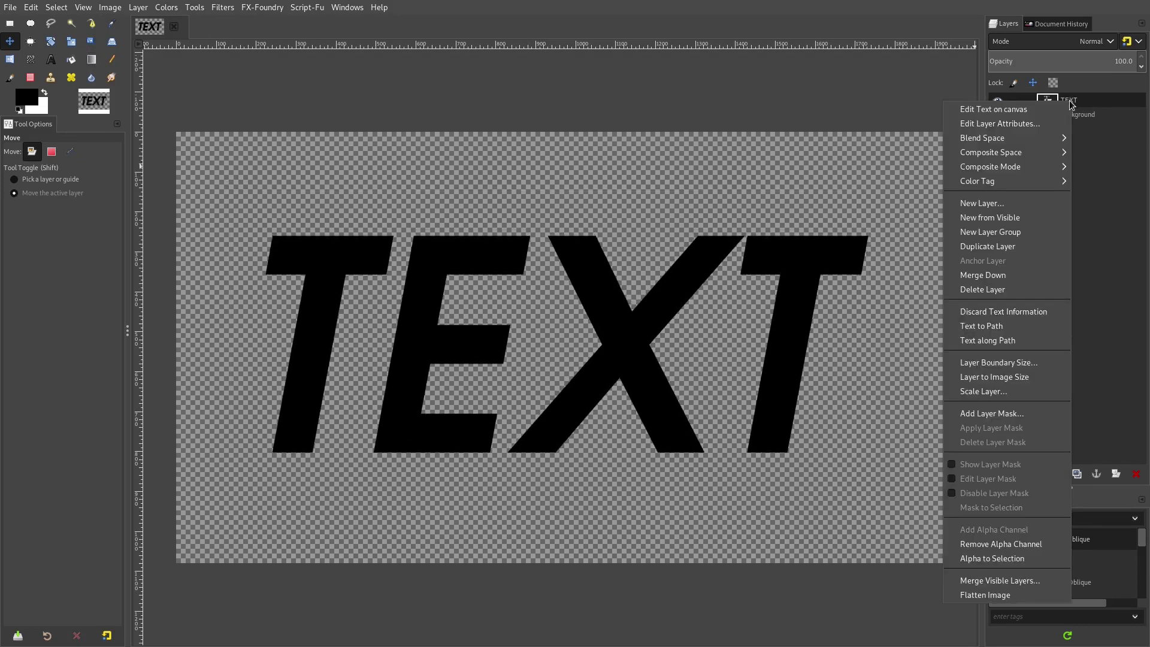
click(1036, 203)
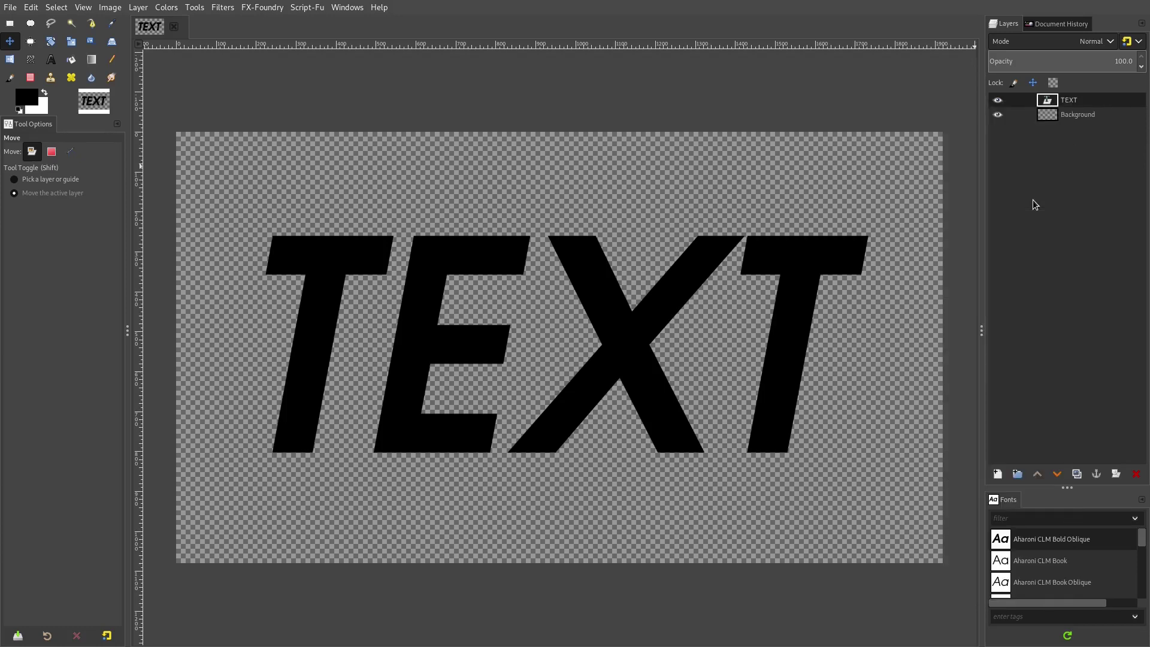
click(1101, 376)
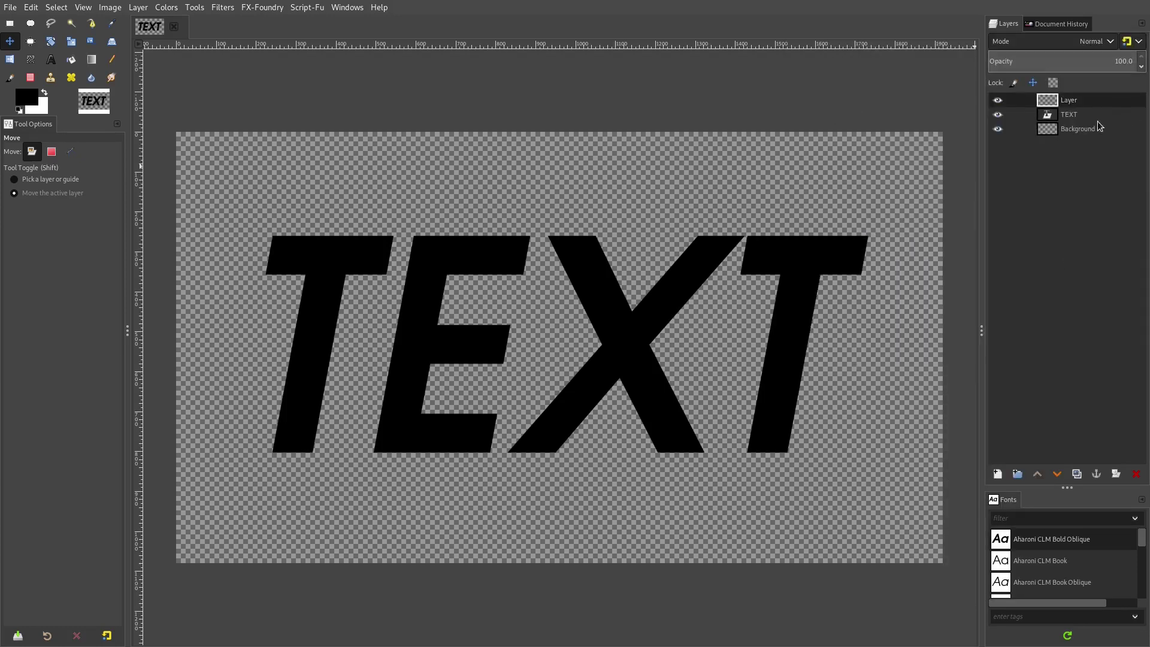
Put the blank layer and the TEXT layer below it into a new layer group, and nudge the group slightly down and right.
right_click(1072, 120)
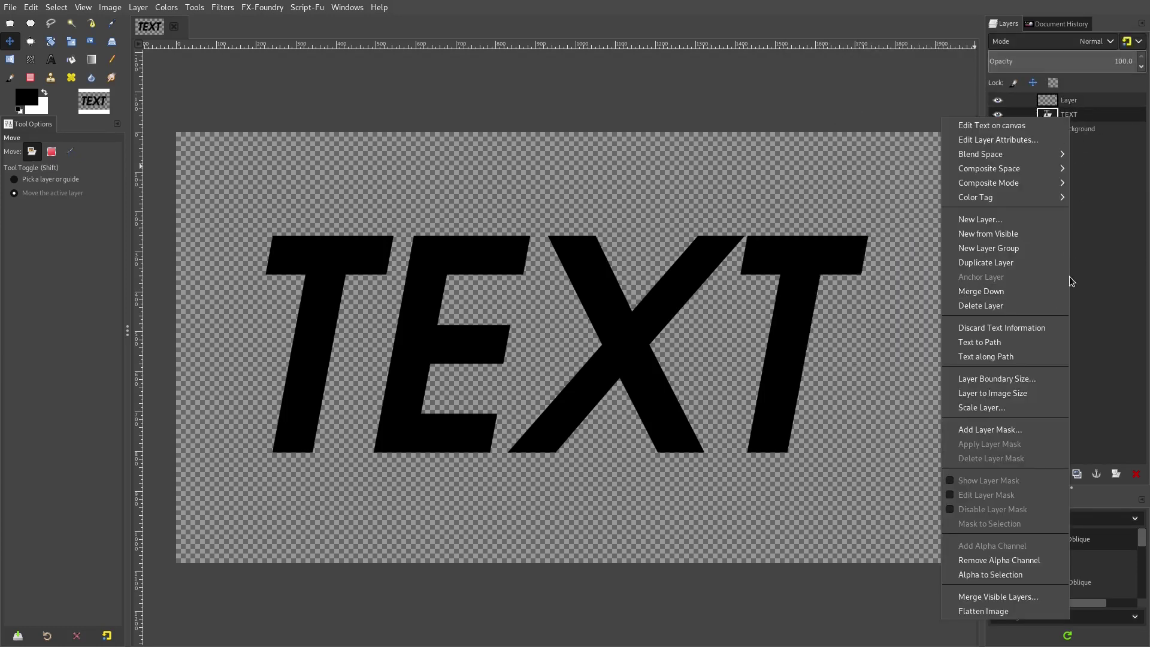
click(1010, 251)
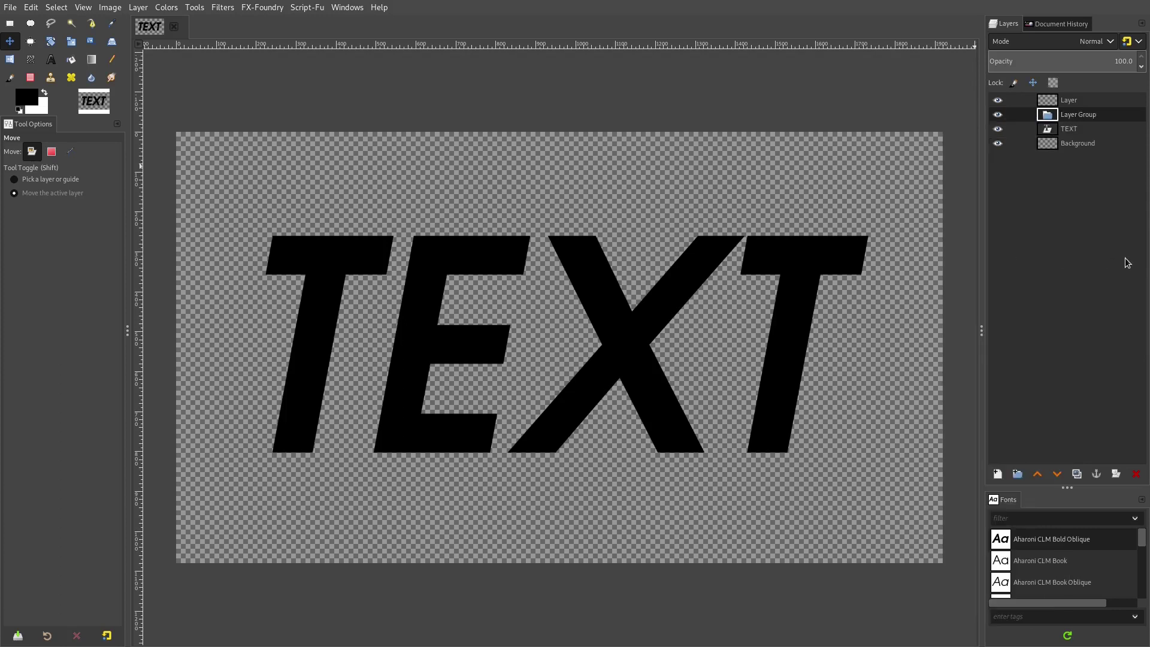
drag(1070, 133, 1062, 107)
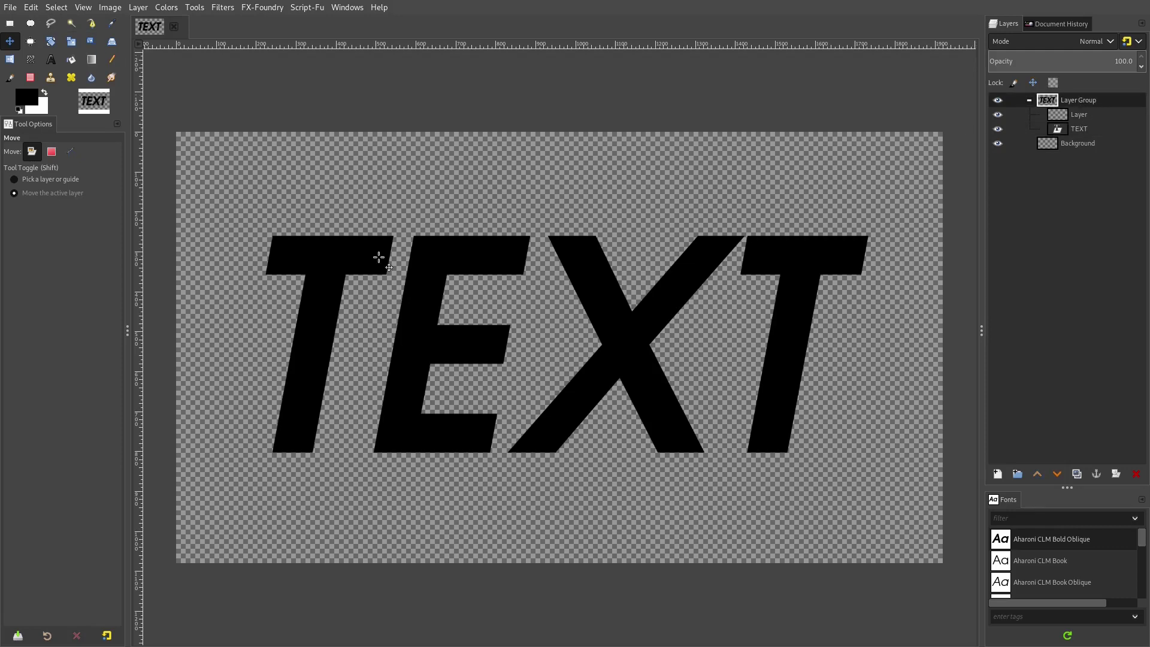
drag(561, 259, 542, 273)
Select the blank layer in the group and set the foreground colour to pink ff2772.
click(1086, 117)
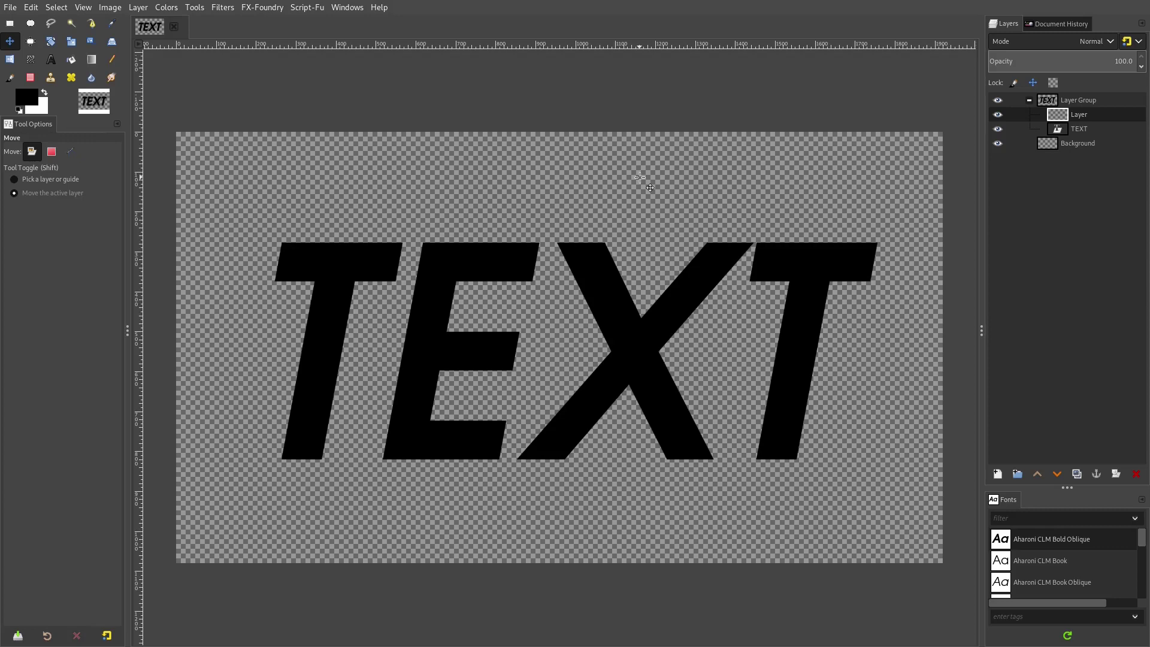
click(28, 105)
drag(120, 17, 305, 104)
mouse_move(293, 168)
mouse_down()
mouse_move(304, 207)
mouse_move(307, 152)
mouse_up()
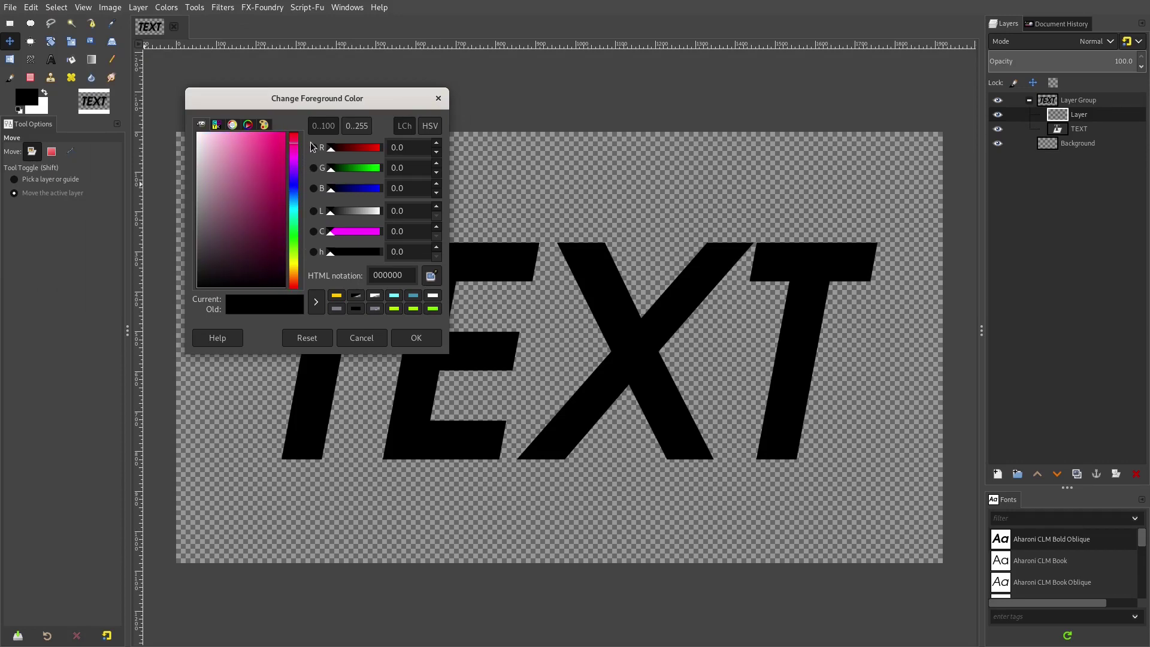
drag(275, 147, 272, 124)
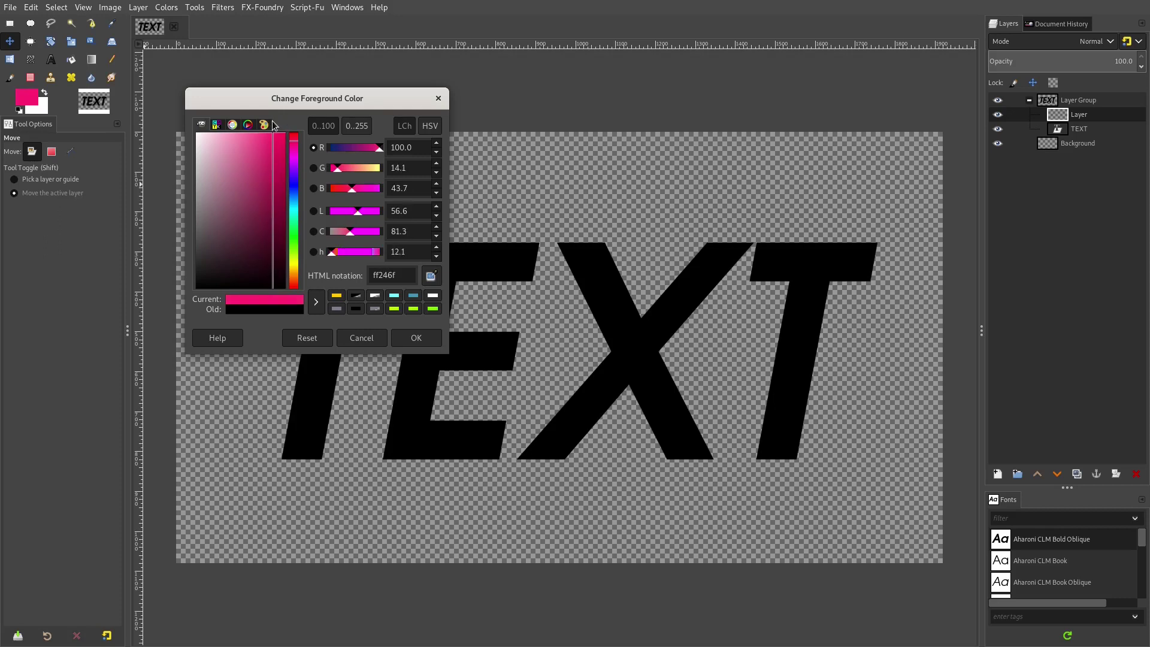
click(416, 338)
Swap pink into the background and set the foreground to light orange ffd072, sampling the pink and raising its green to 81.5.
click(44, 94)
click(38, 99)
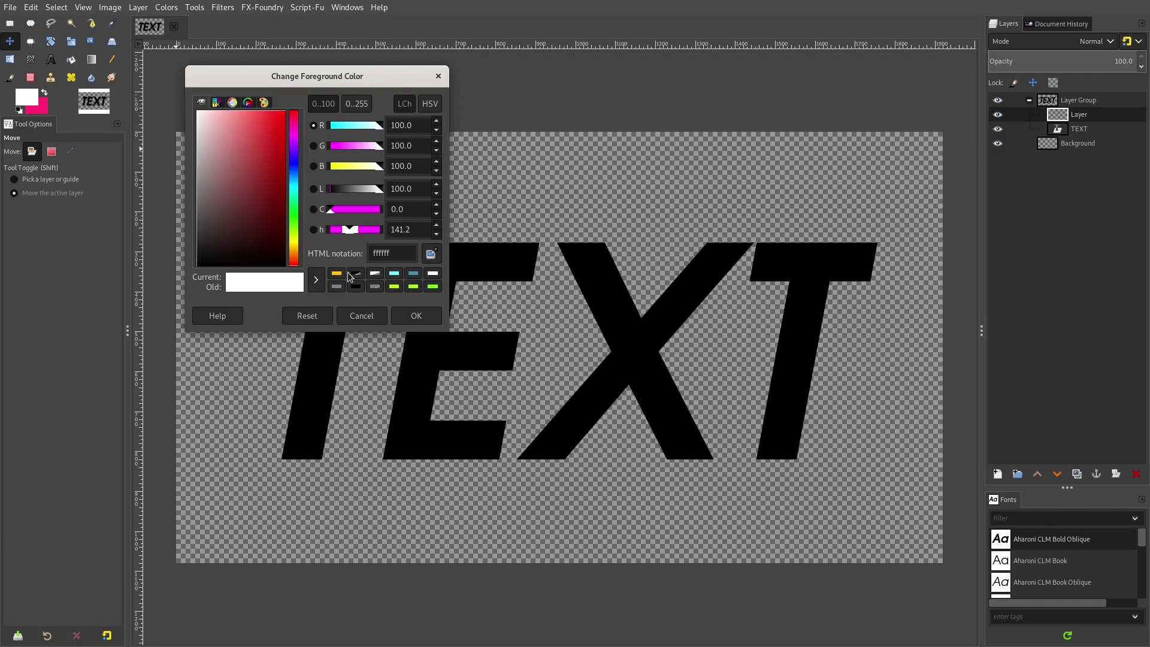
click(430, 253)
click(42, 110)
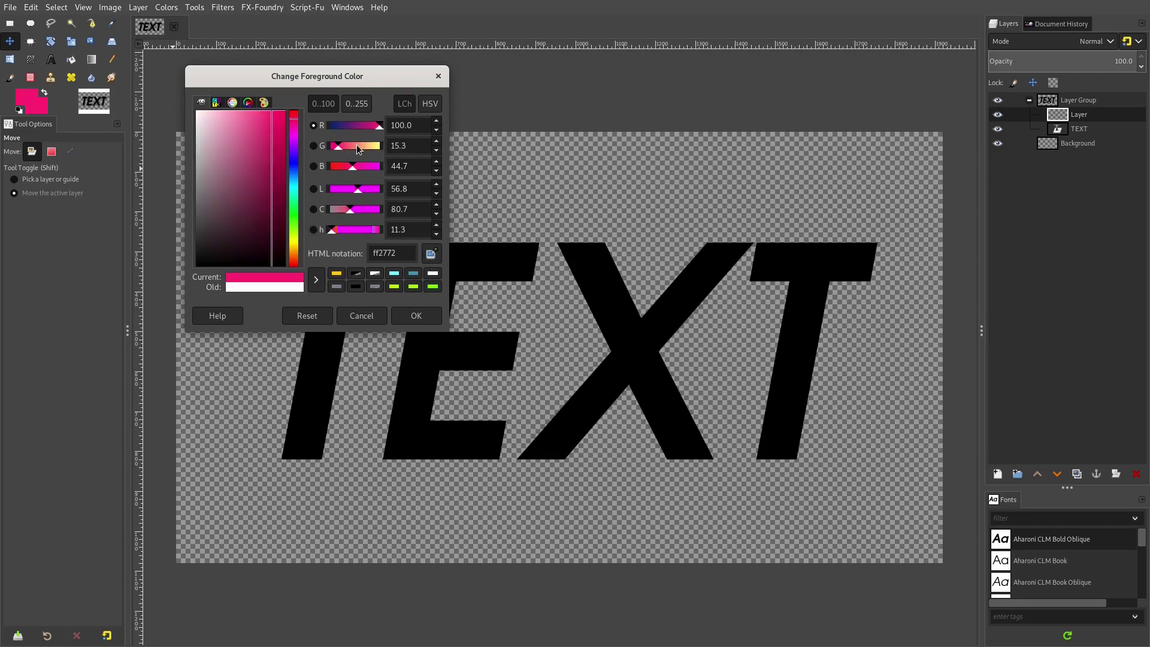
drag(340, 151, 372, 150)
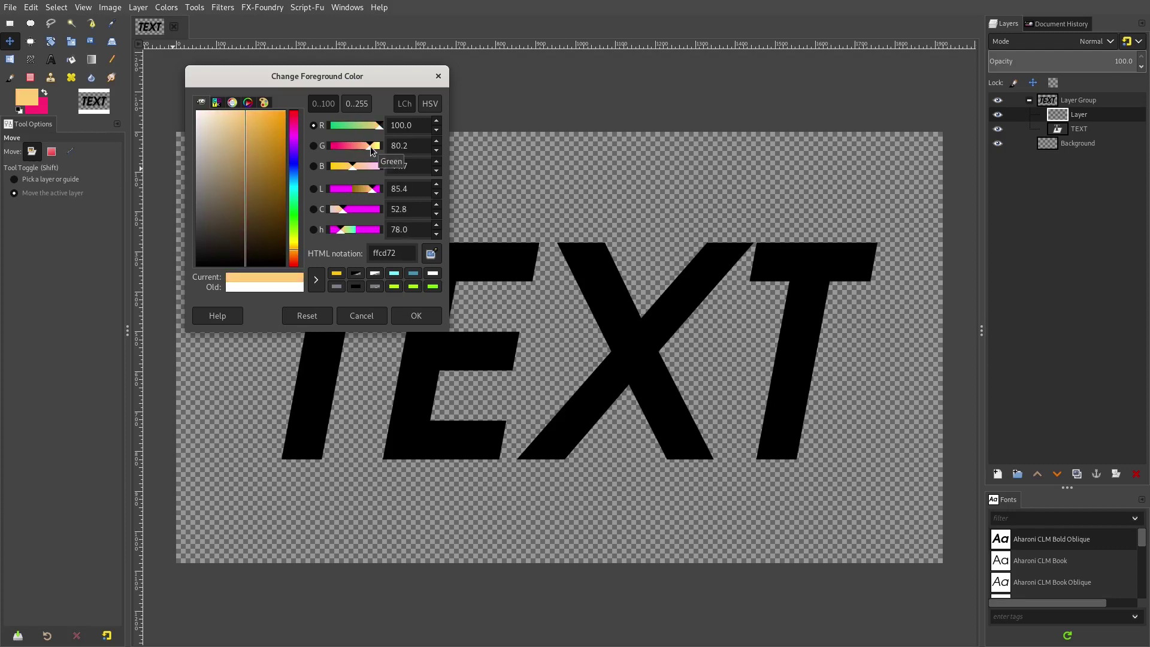
click(431, 318)
Draw a vertical linear FG to BG gradient on the blank layer from about 854, 84 px down to 854, 1008 px.
click(91, 58)
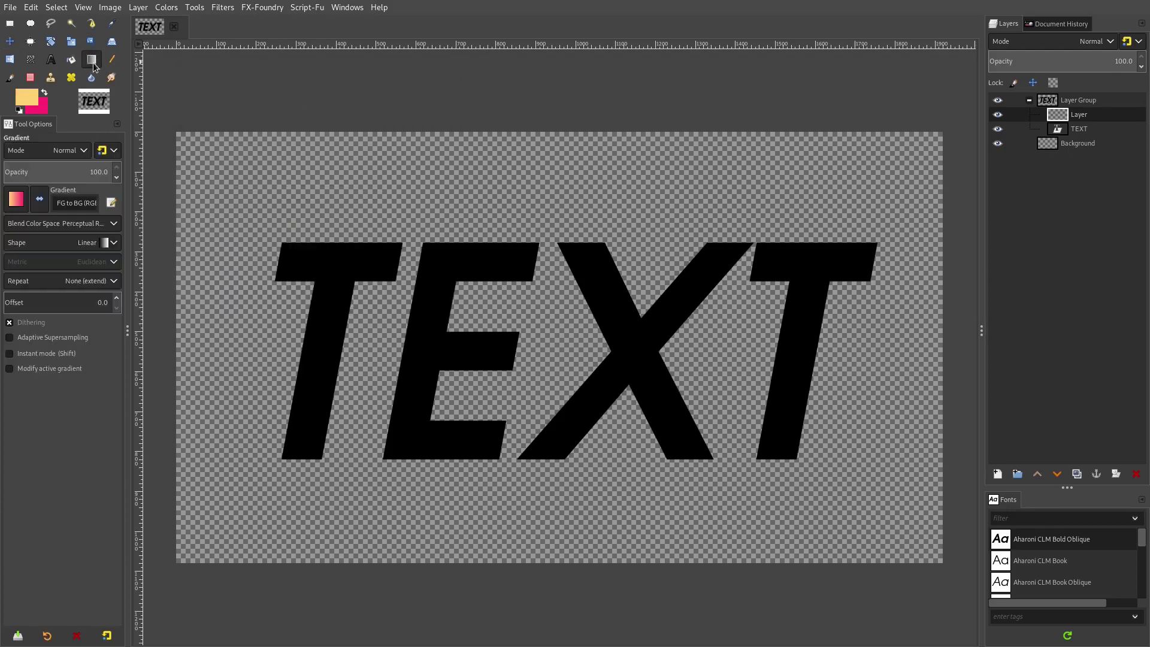
drag(516, 192, 507, 534)
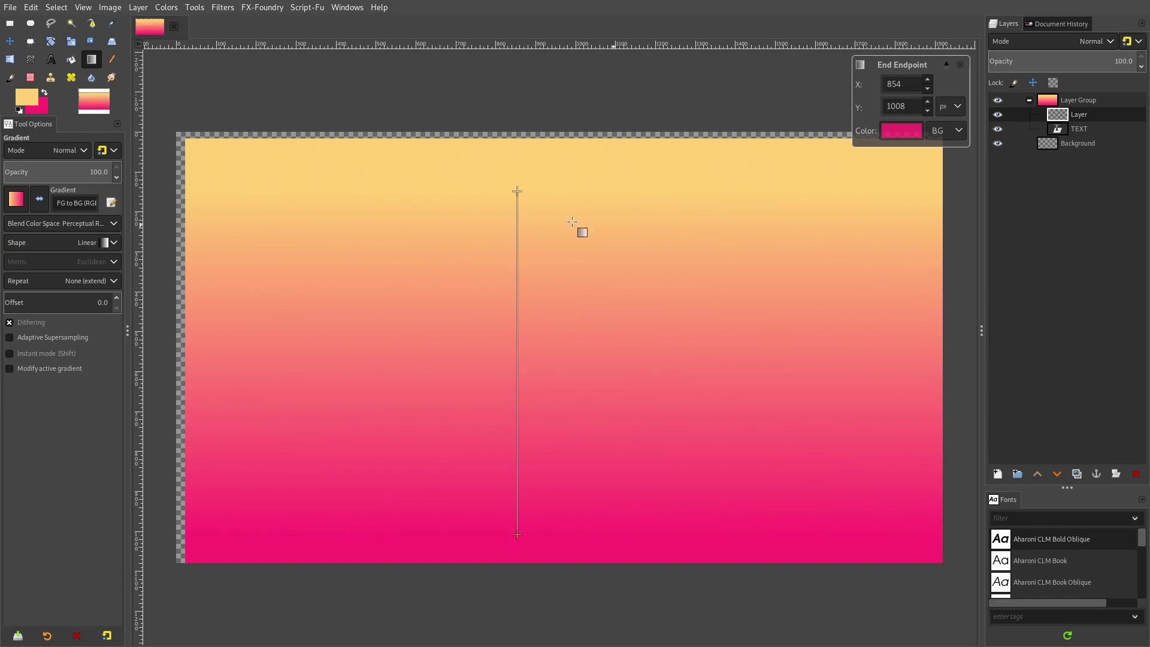
drag(520, 194, 525, 158)
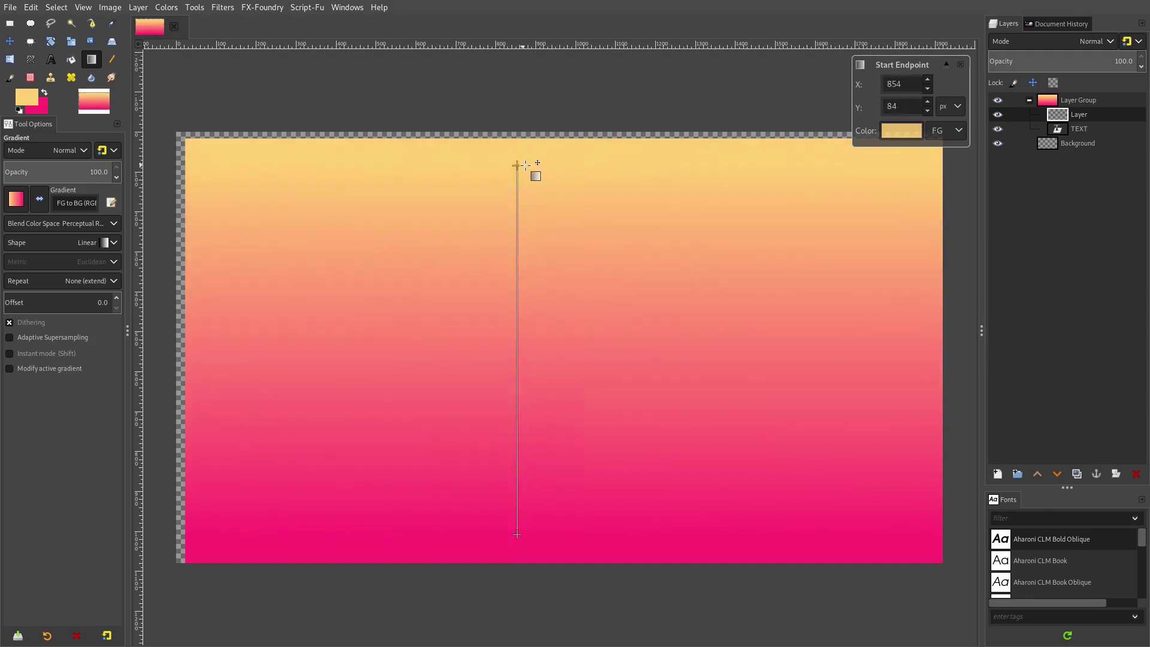
Commit the linear orange-to-pink gradient on the layer above the TEXT layer.
key(Return)
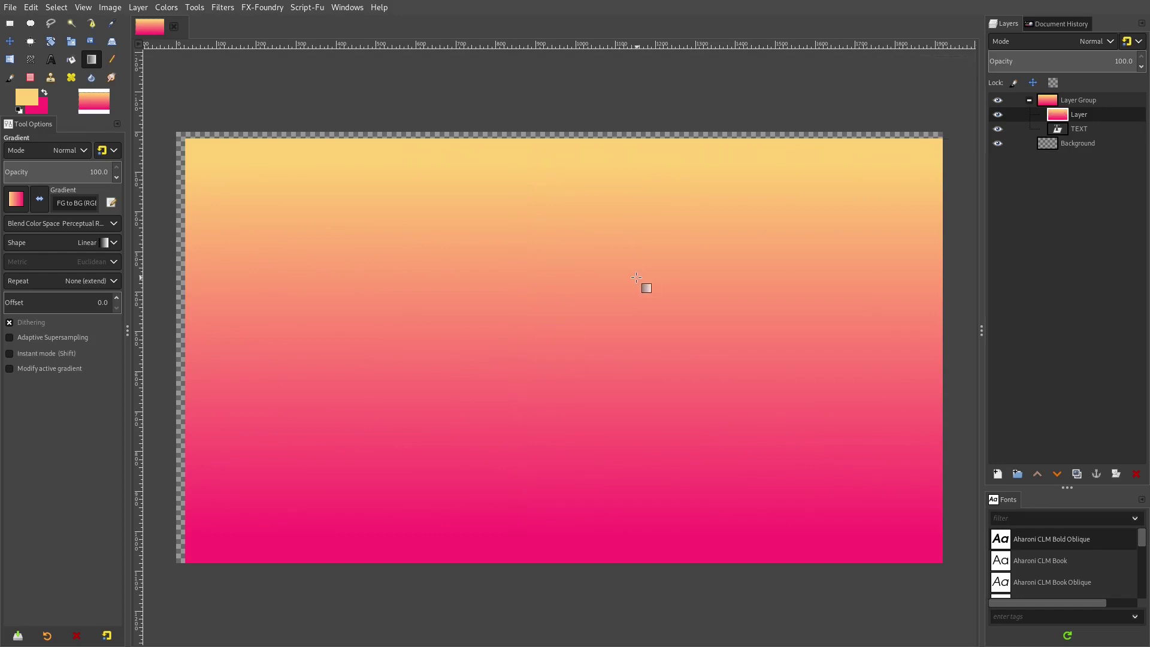
scroll(701, 388, up, 2)
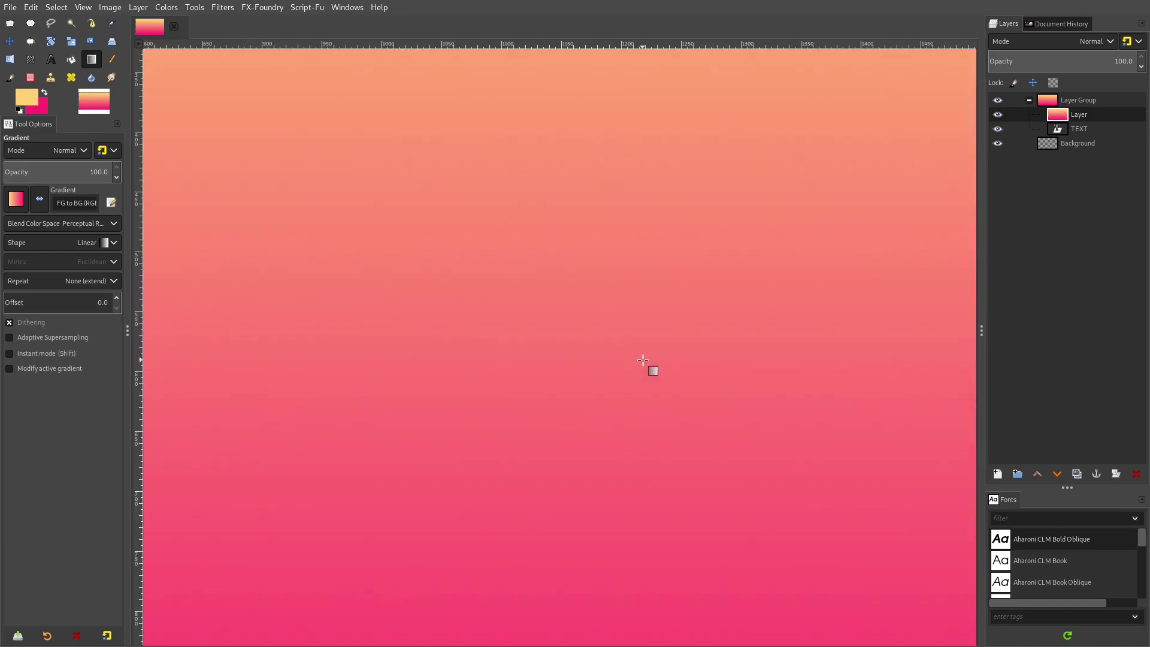
scroll(647, 367, down, 2)
drag(635, 357, 669, 354)
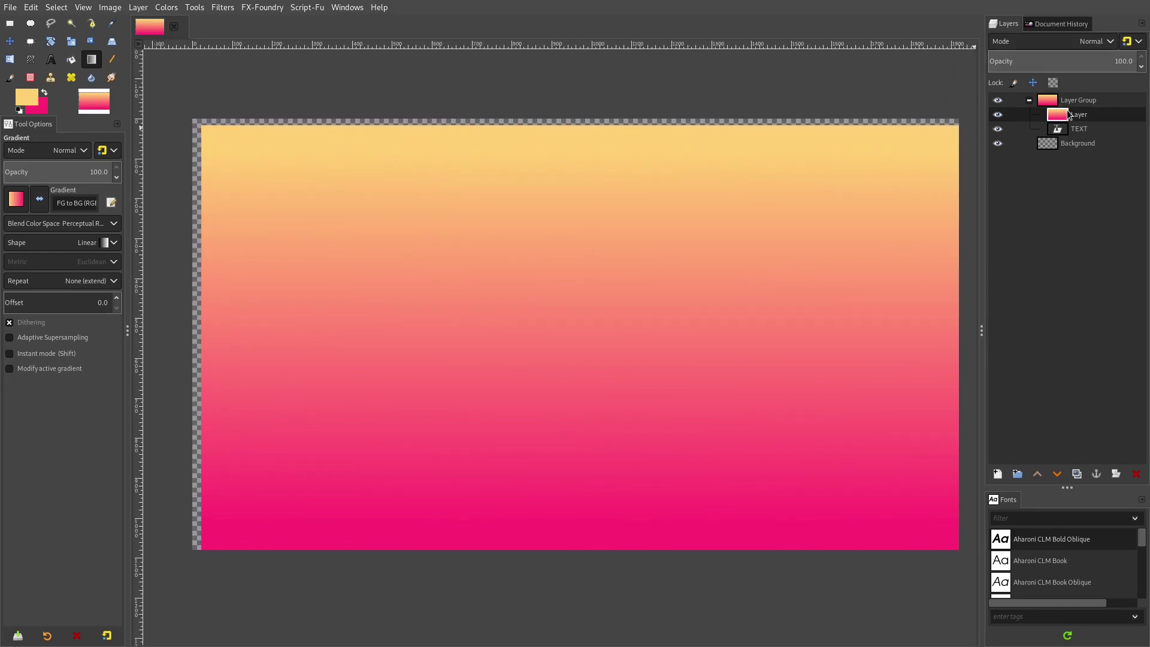
Move the gradient and TEXT layers out above the layer group and set the gradient layer's blend mode to Screen.
mouse_move(1070, 114)
mouse_down()
mouse_move(1070, 96)
mouse_move(1065, 106)
mouse_up()
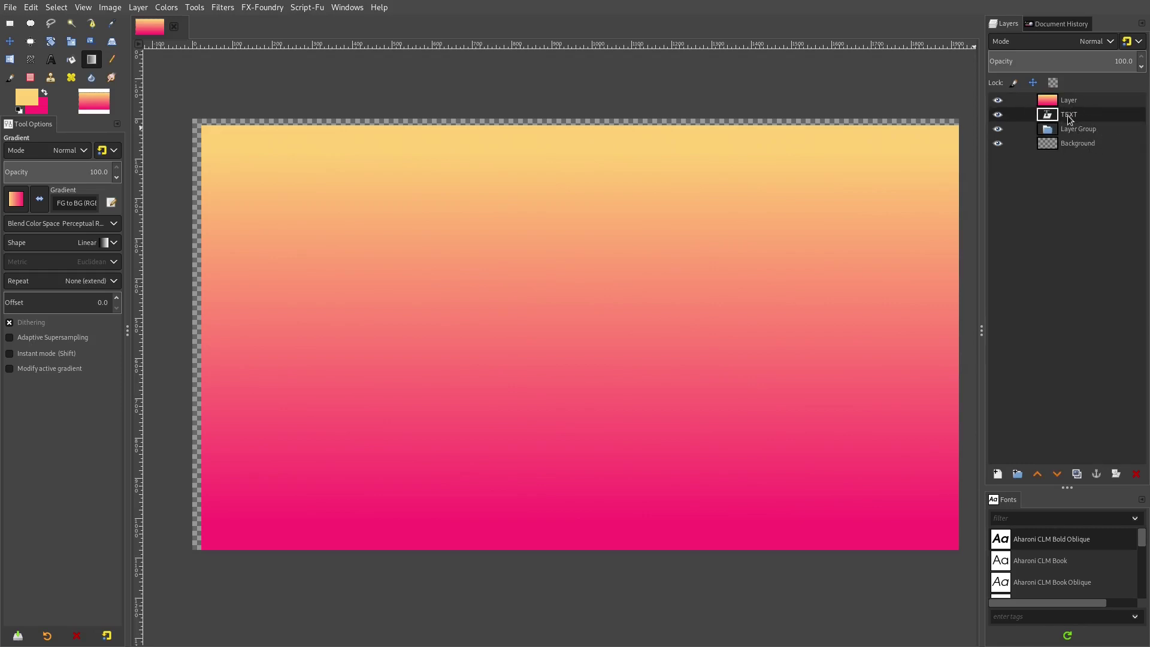
click(1067, 104)
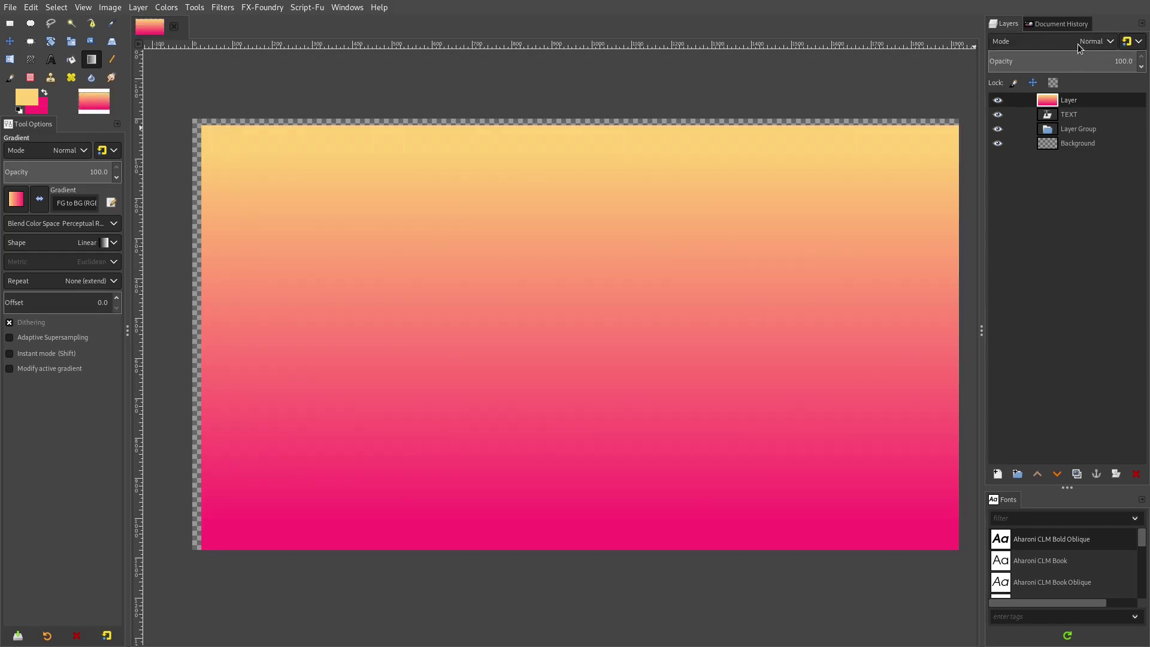
click(1018, 41)
click(1042, 182)
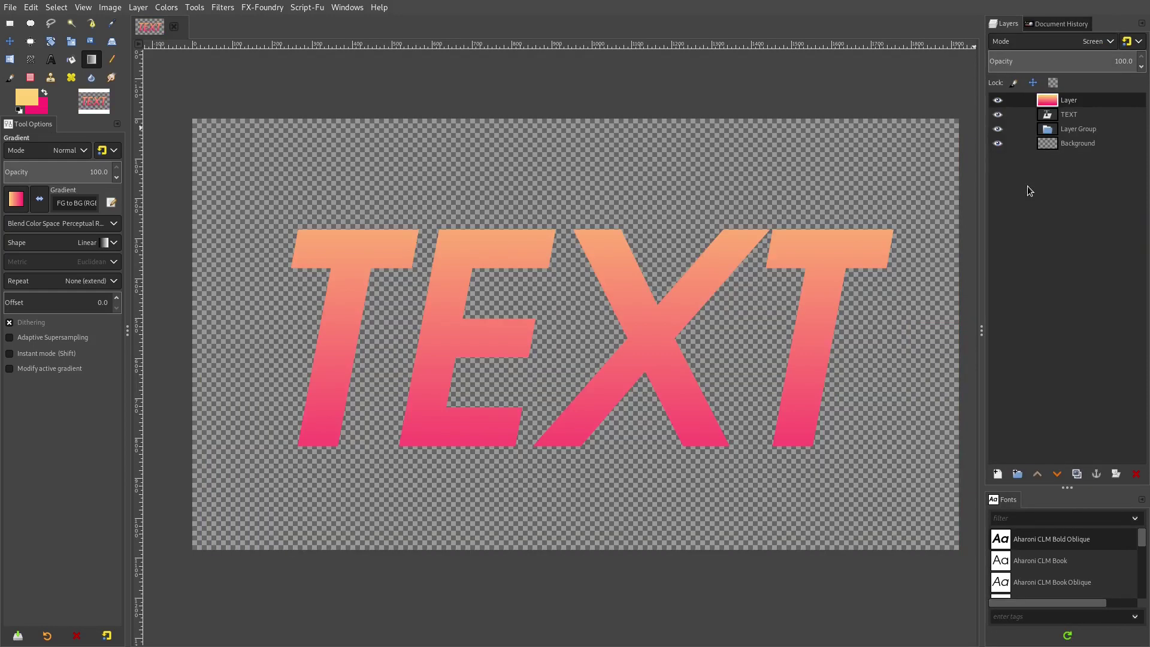
scroll(618, 361, down, 3)
scroll(624, 360, up, 3)
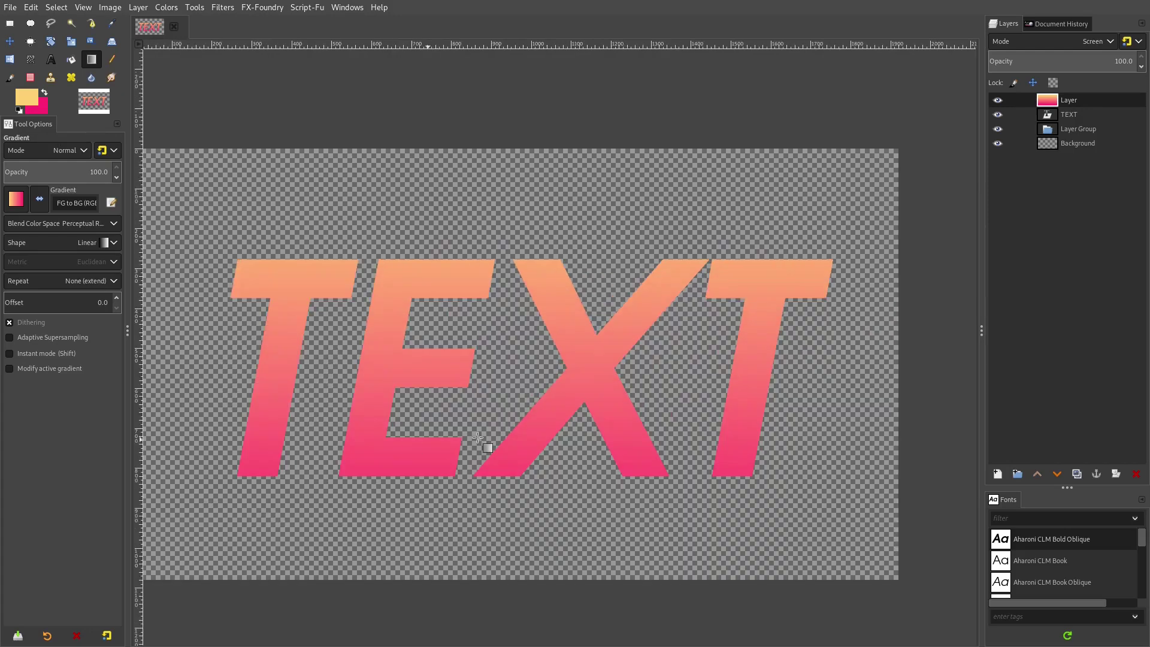
drag(798, 425, 796, 394)
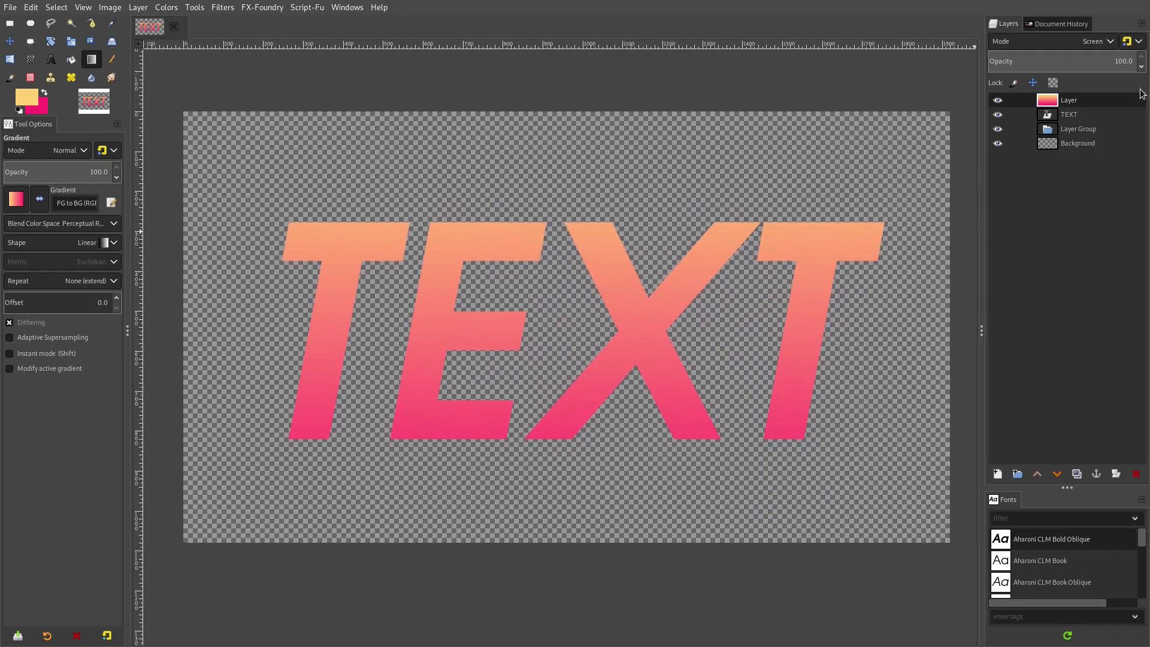
Select the TEXT lettering for editing, hide the gradient layer, and set the text colour to red.
click(1072, 119)
click(52, 59)
double_click(600, 311)
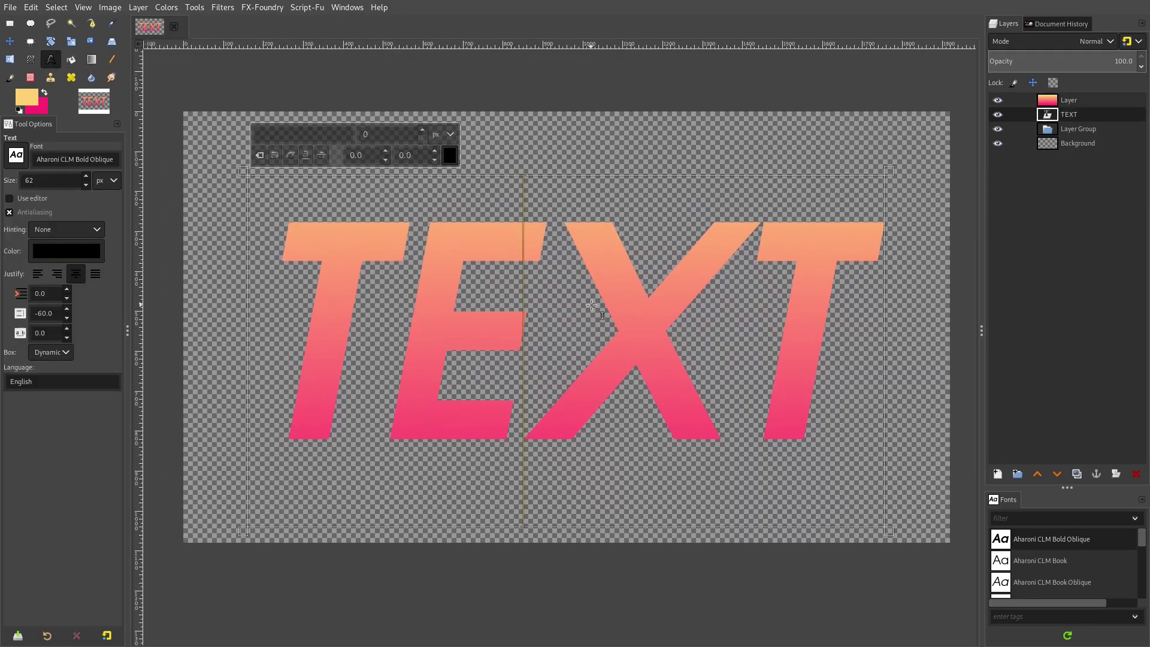
click(997, 100)
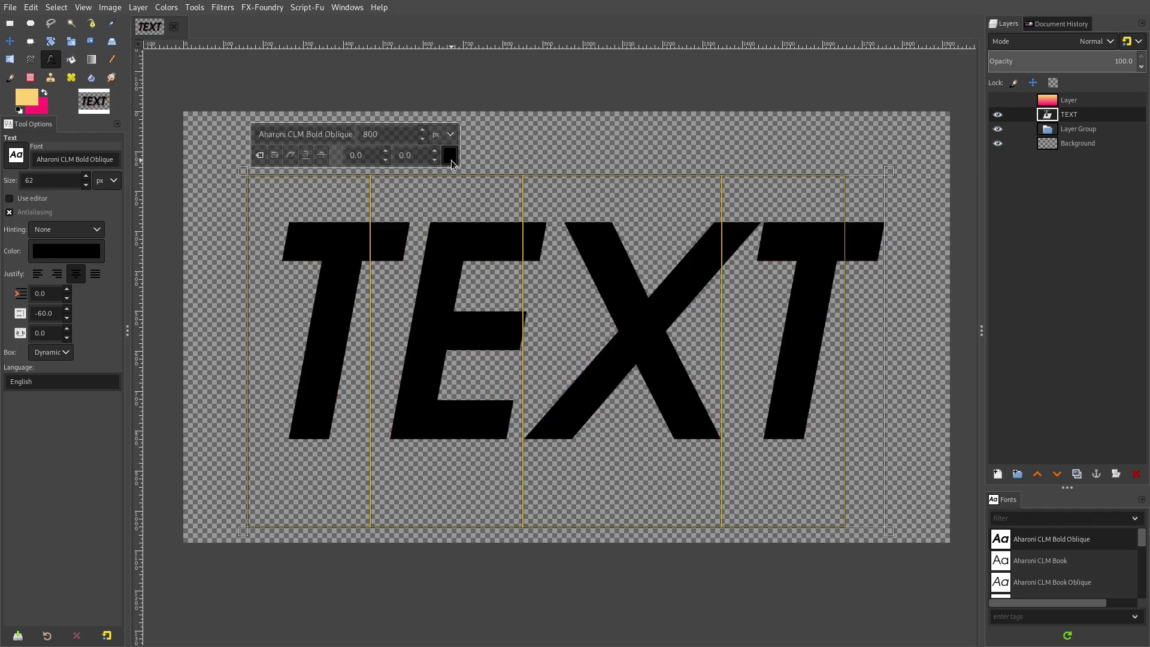
click(450, 157)
click(392, 114)
click(547, 288)
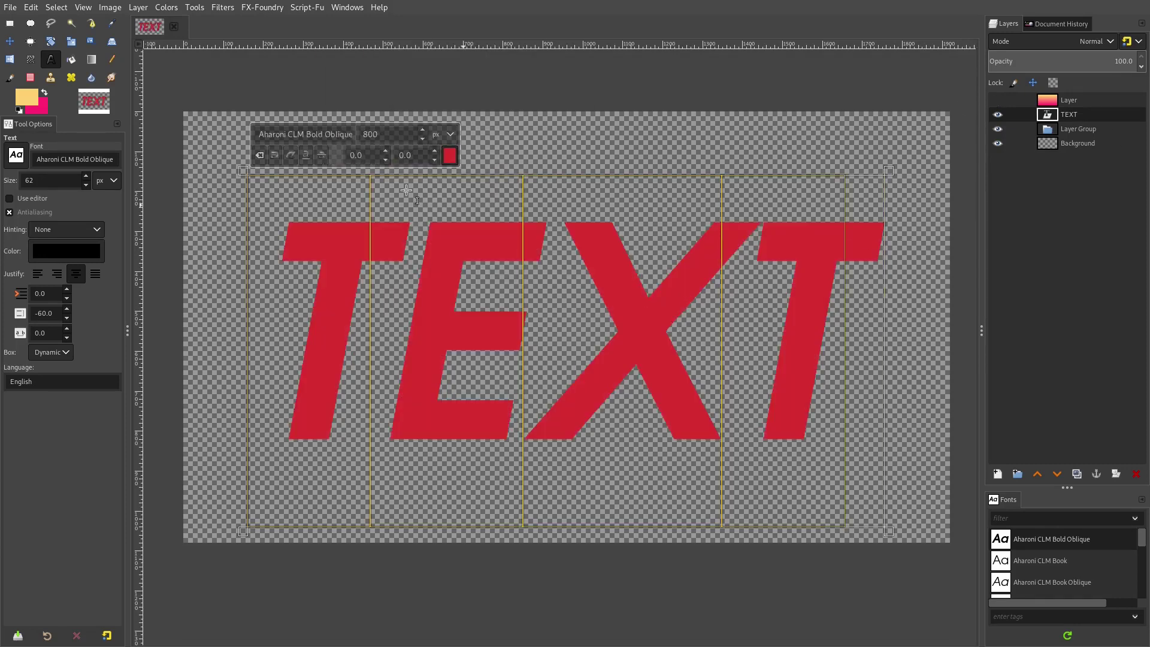
Toggle the gradient layer's visibility to compare the red lettering with and without the Screen gradient.
click(448, 160)
click(569, 45)
click(998, 101)
click(998, 102)
click(997, 102)
click(998, 102)
click(997, 101)
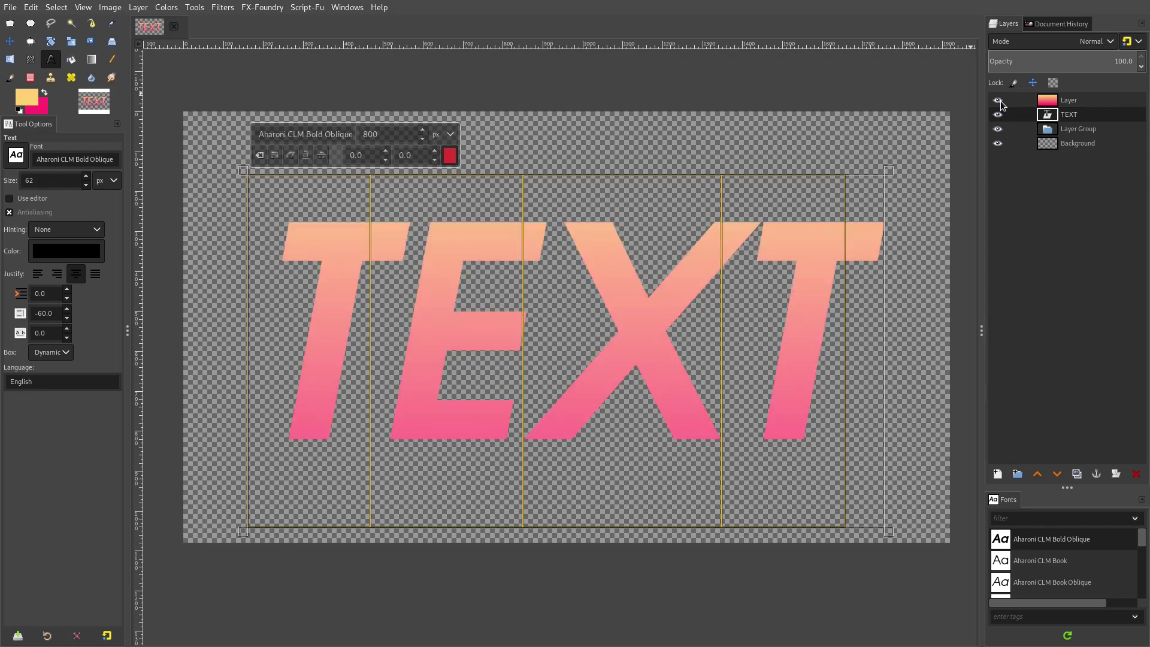
click(997, 101)
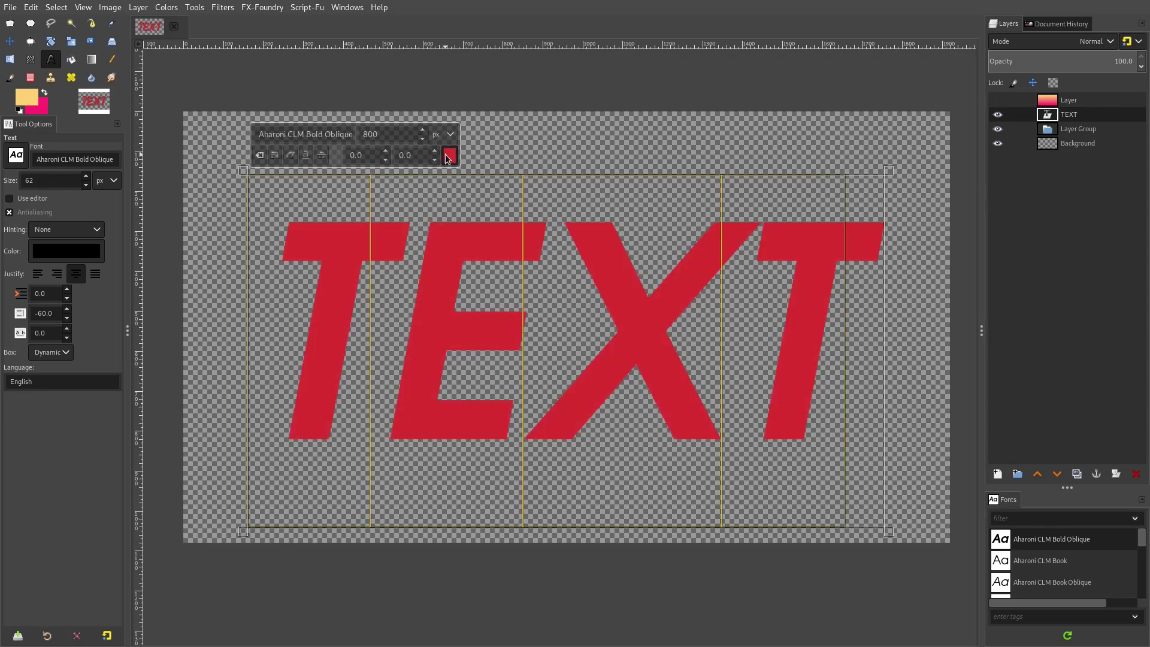
Set the text colour to dark blue 0000a4 and toggle the gradient layer on and off to check the blend.
click(448, 157)
drag(422, 90, 423, 133)
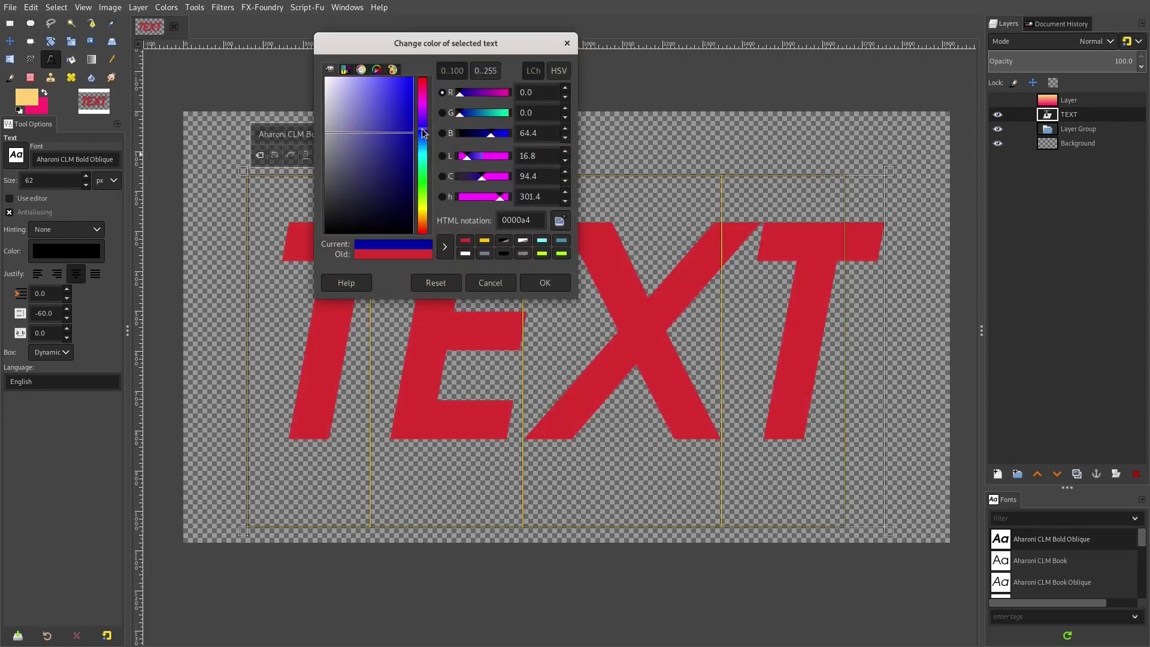
click(560, 284)
click(997, 100)
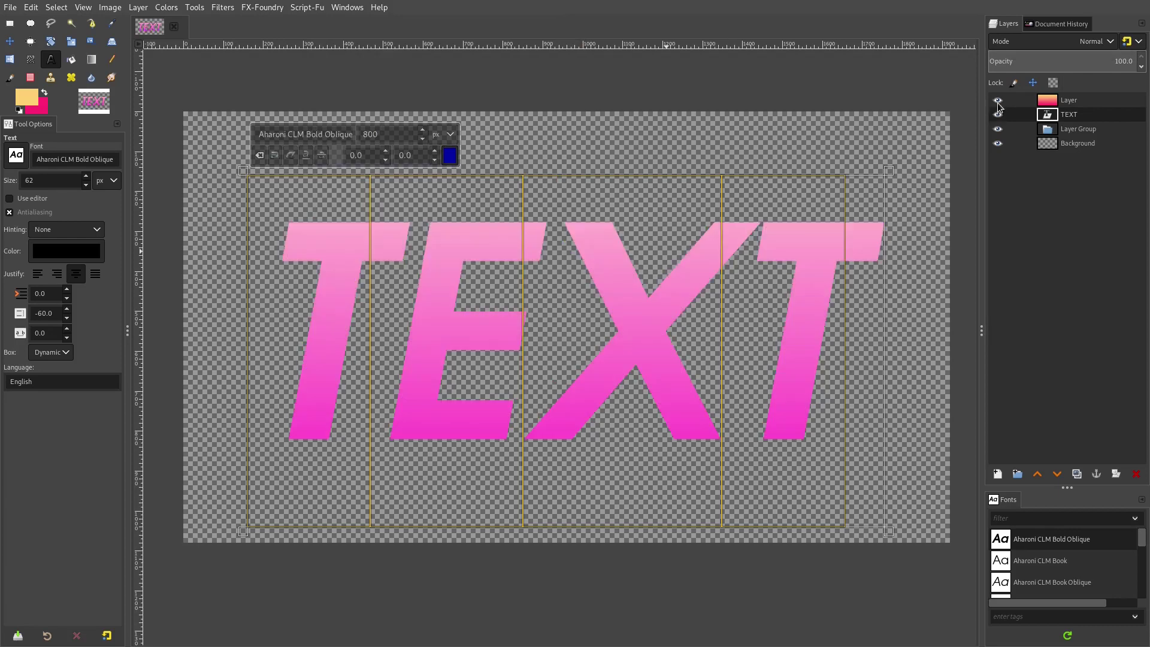
click(998, 102)
Set the text colour back to black and show the gradient layer.
click(448, 156)
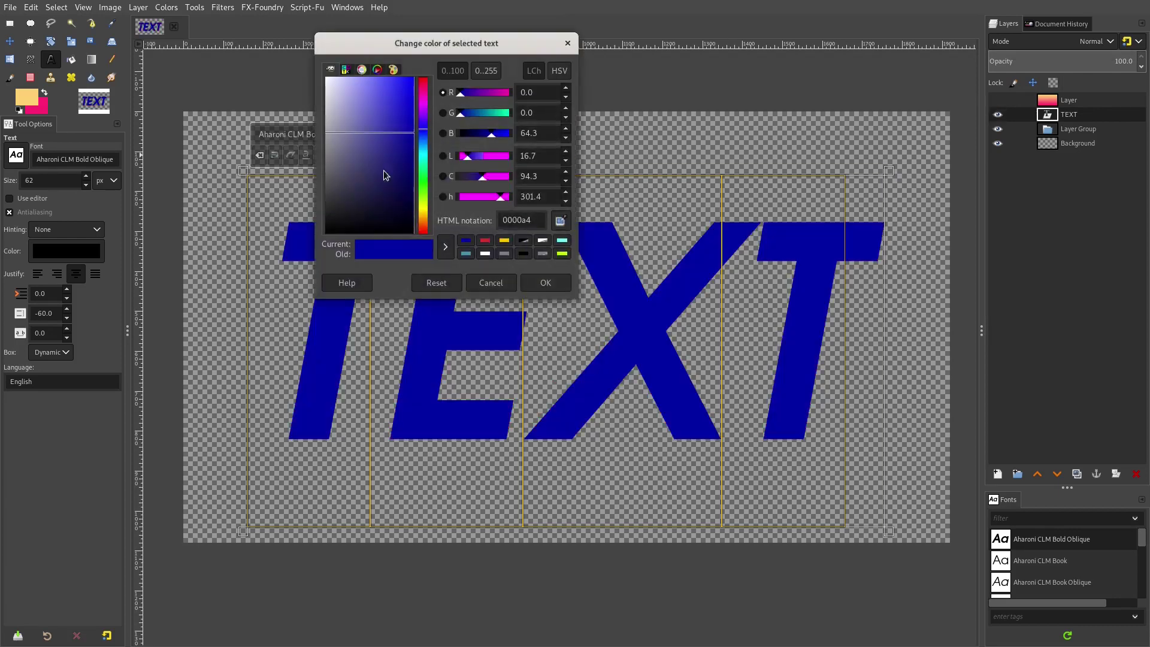
drag(385, 175, 628, 311)
click(558, 284)
click(998, 101)
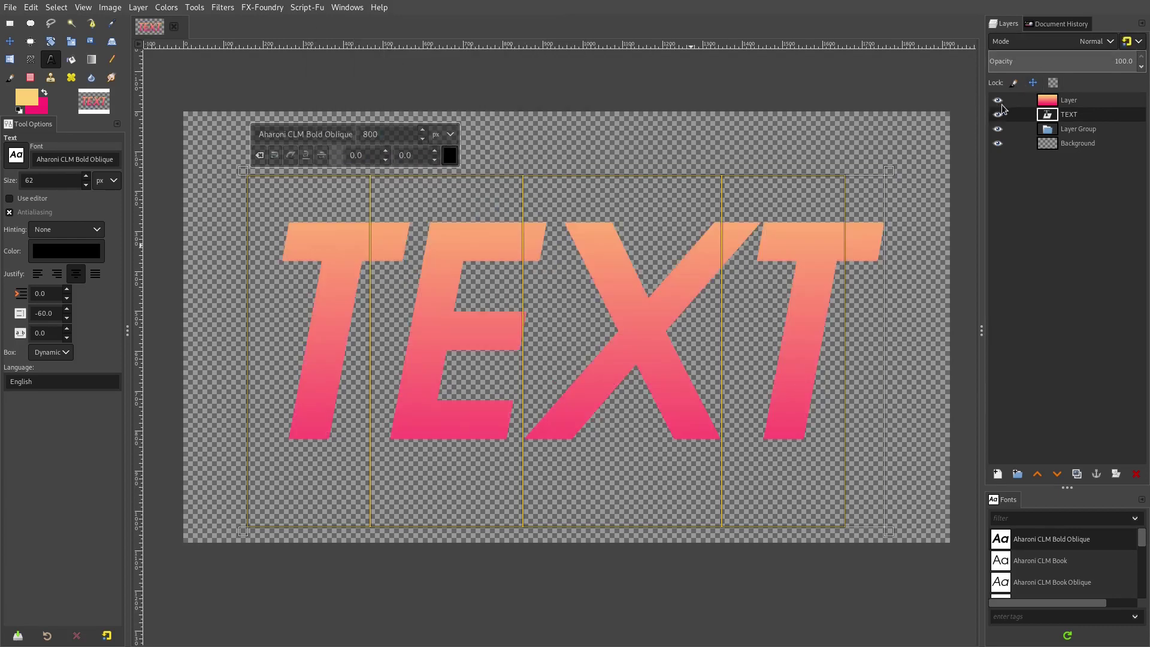
click(1065, 127)
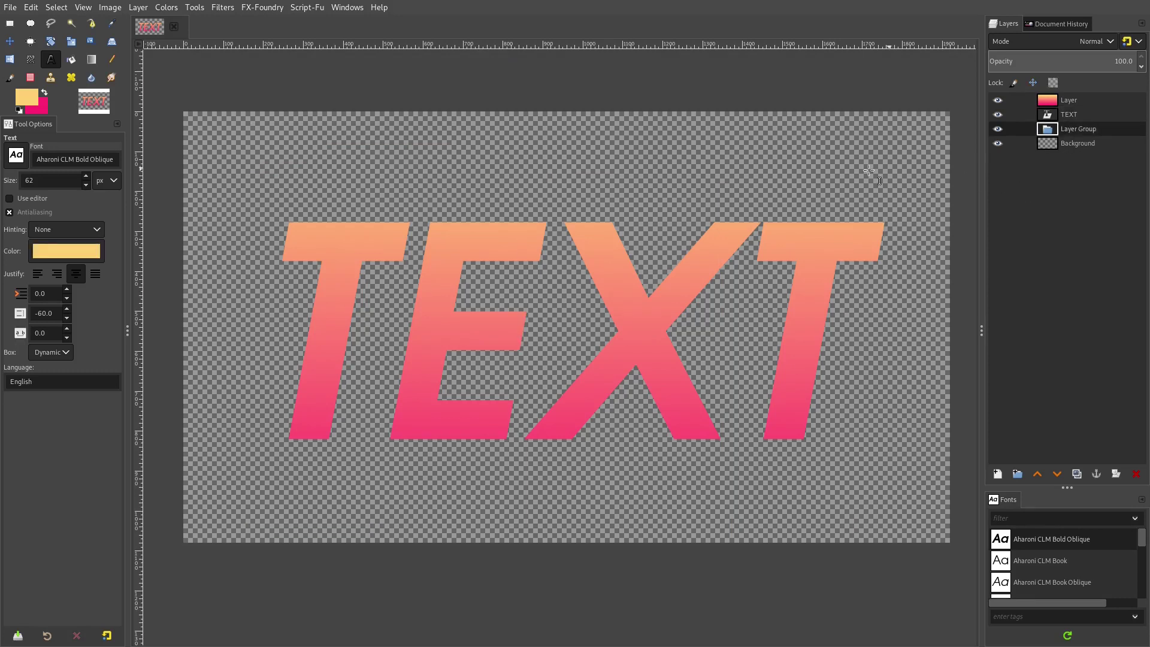
scroll(560, 237, left, 1)
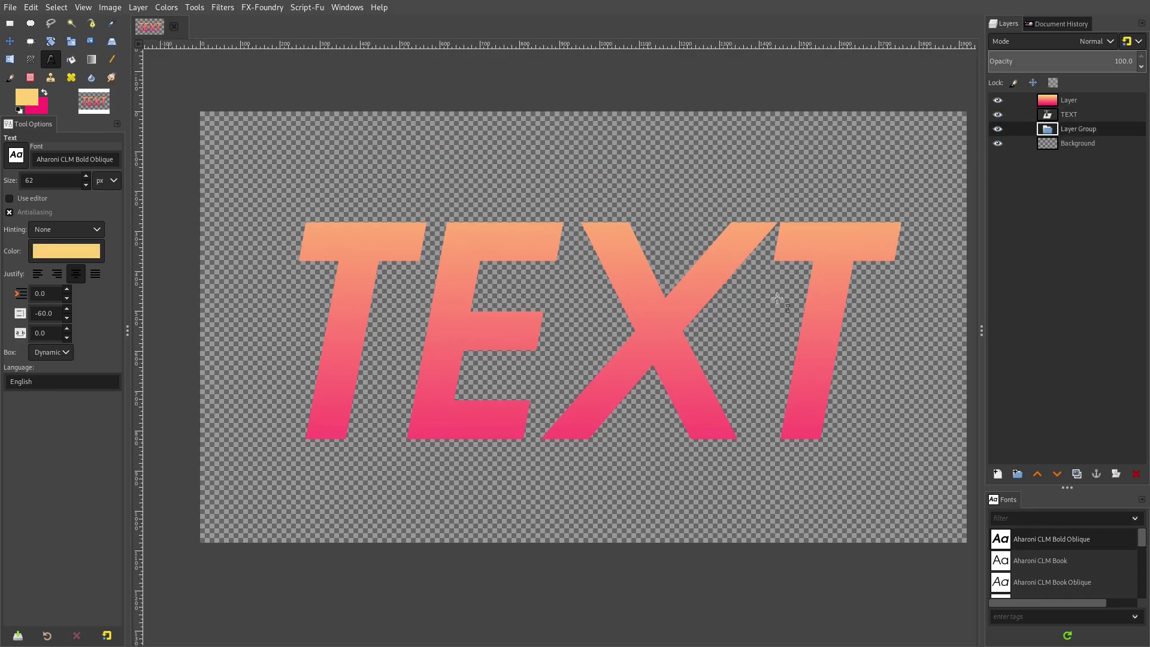
click(1085, 145)
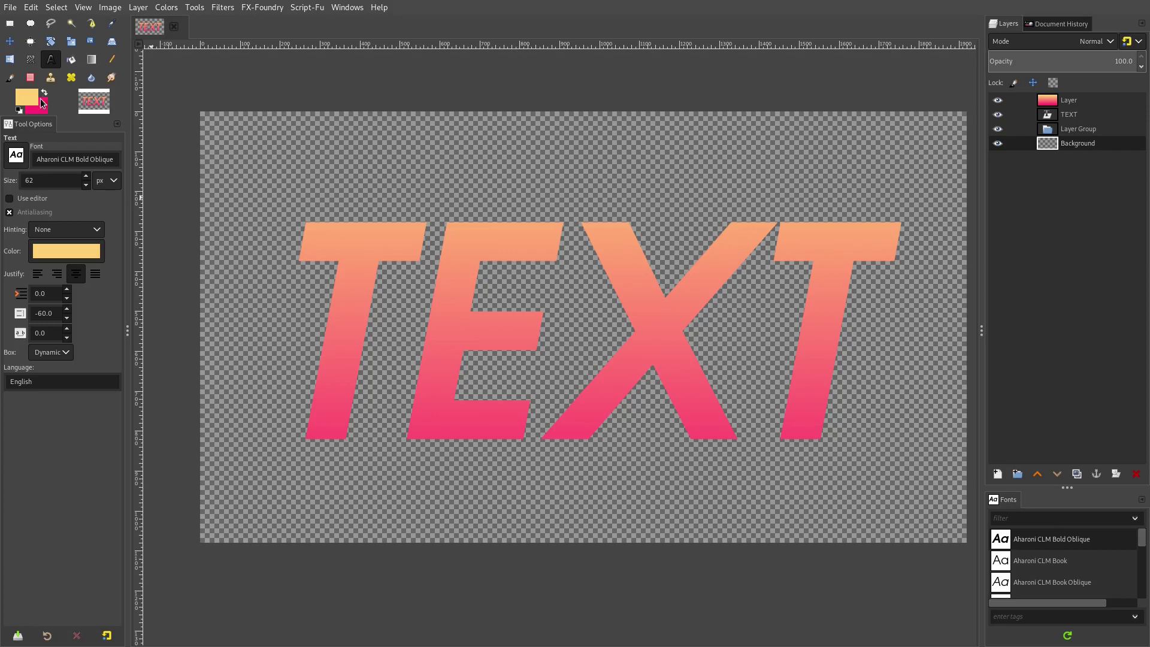
click(1094, 114)
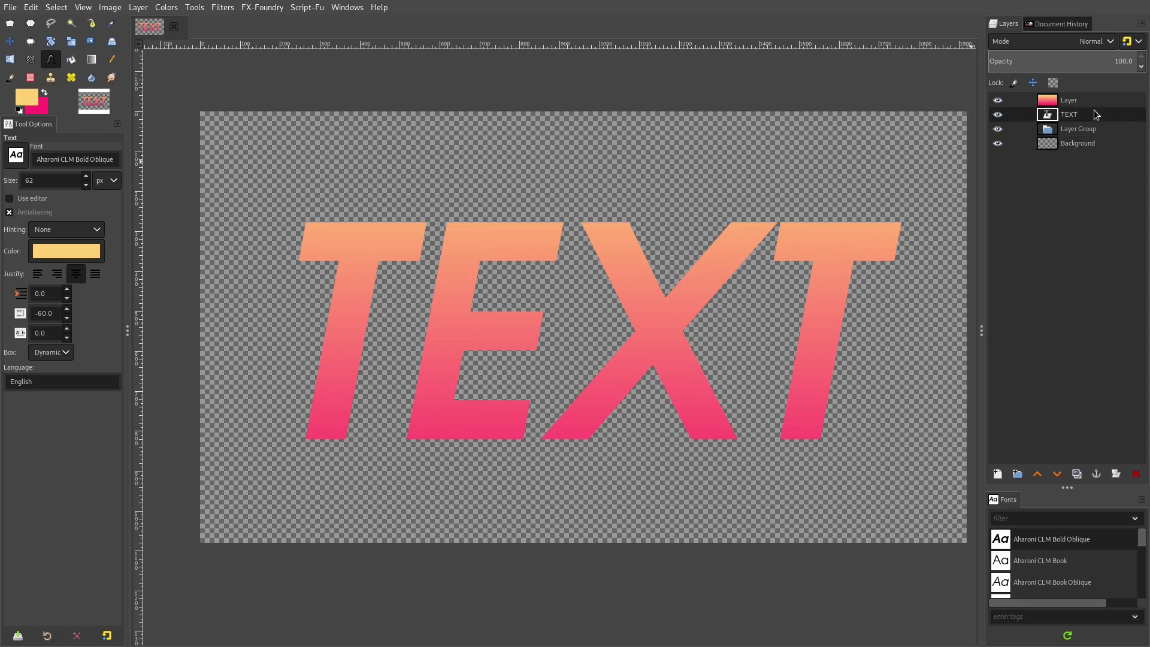
click(997, 100)
click(997, 101)
click(997, 114)
click(997, 115)
Select the Background layer with the gradient and TEXT layers hidden, and choose the Paintbrush with the 2. Hardness 100 brush.
click(1101, 148)
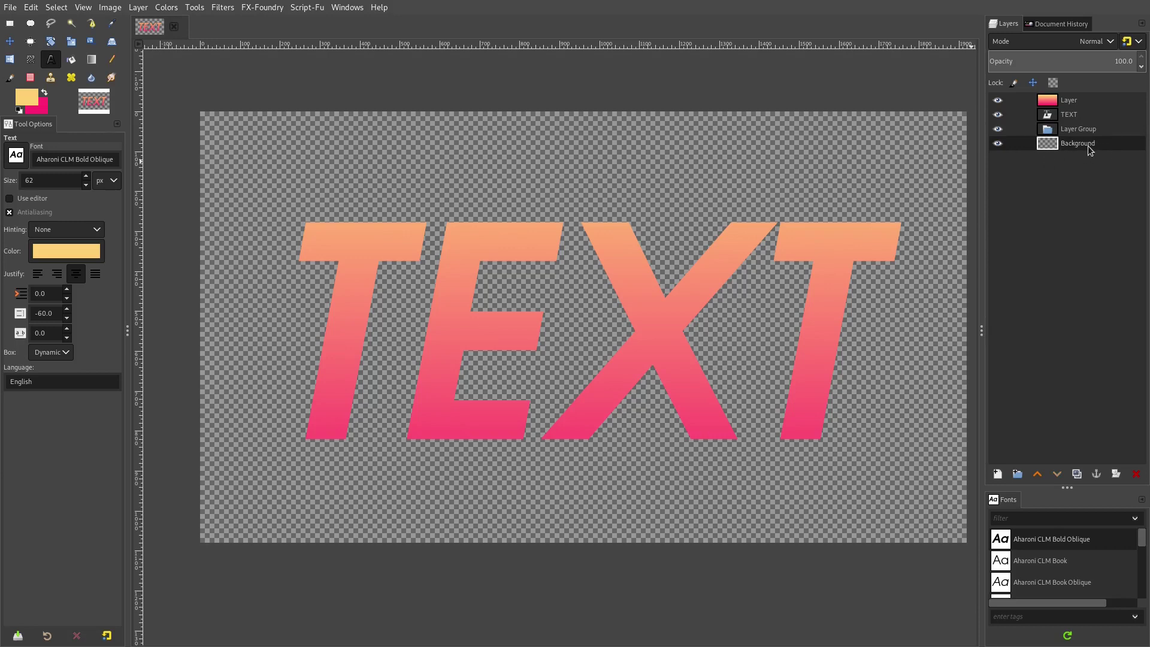
click(997, 114)
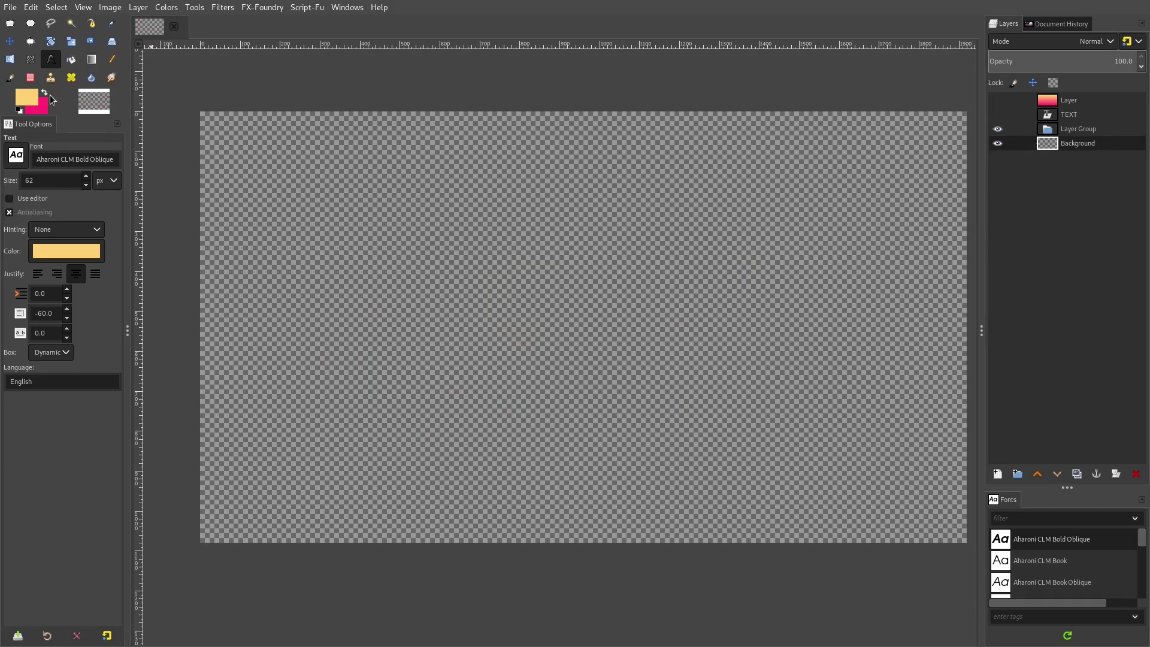
click(5, 82)
click(23, 202)
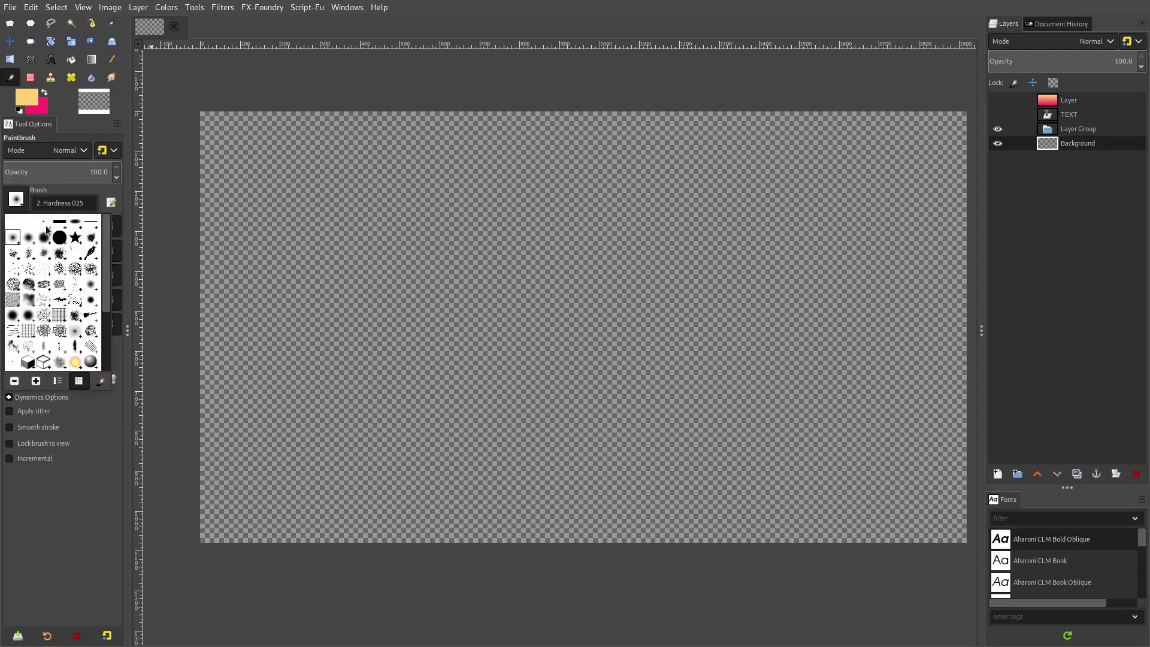
click(64, 237)
click(36, 223)
Try a light orange ring-shaped brush stroke on the Background layer, undo it, and set the foreground colour to blue 0f5dff.
mouse_move(687, 170)
mouse_down()
mouse_move(582, 158)
mouse_move(401, 243)
mouse_move(385, 359)
mouse_move(663, 425)
mouse_move(732, 293)
mouse_move(684, 215)
mouse_move(643, 189)
mouse_up()
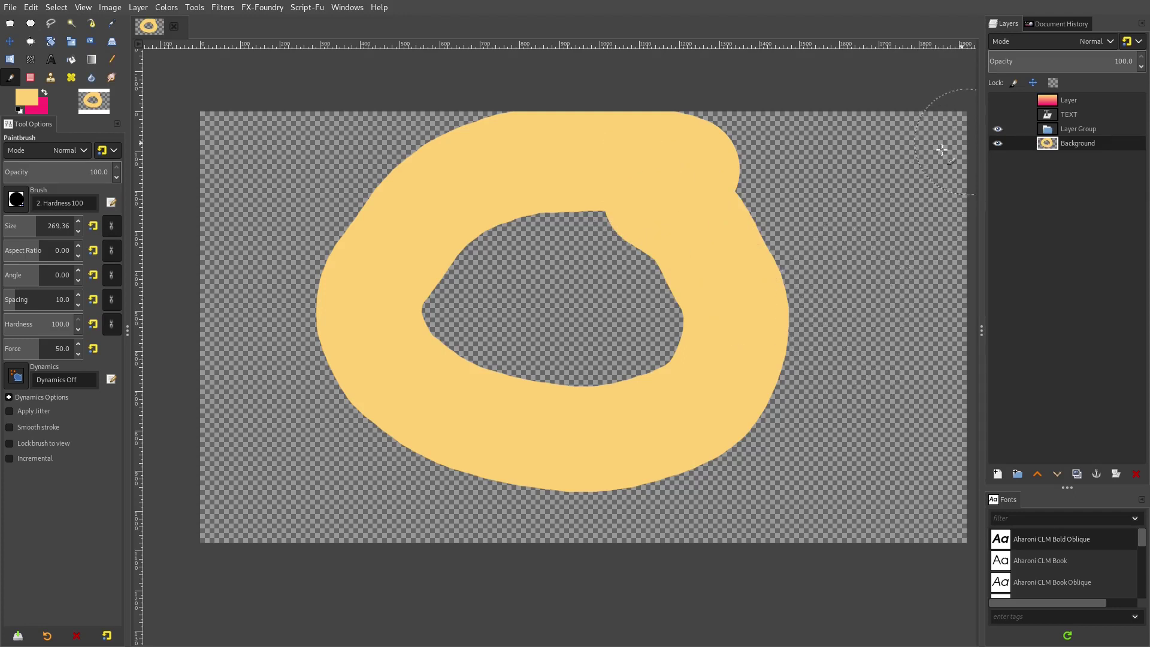
key(ctrl+z)
click(28, 102)
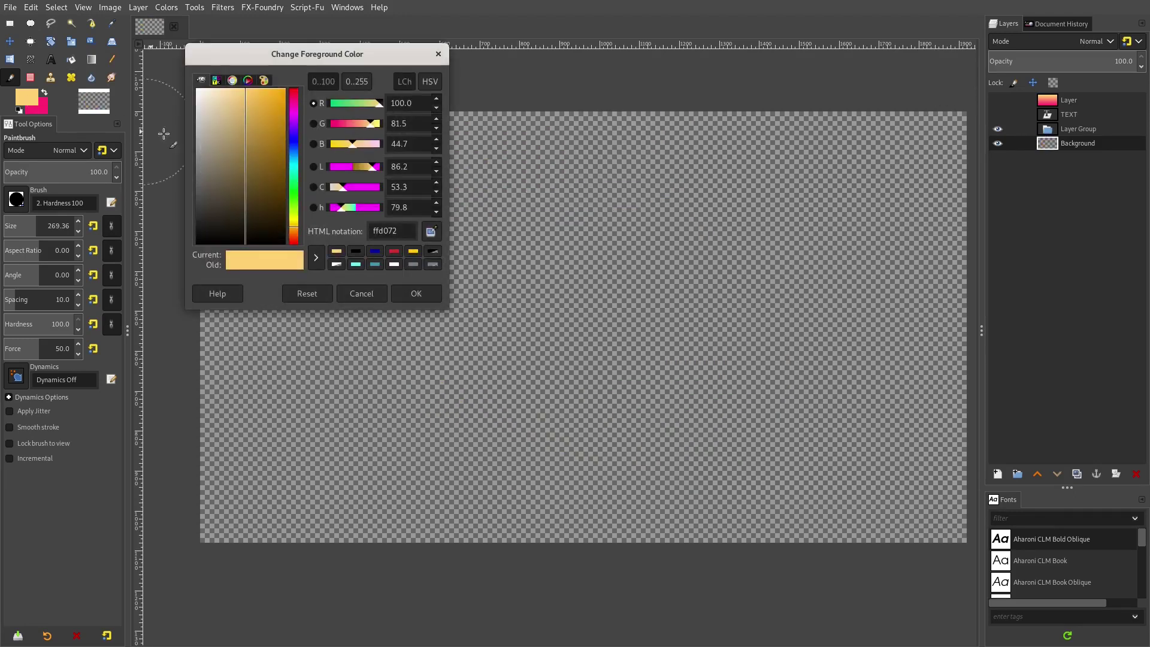
click(293, 147)
drag(270, 135, 280, 88)
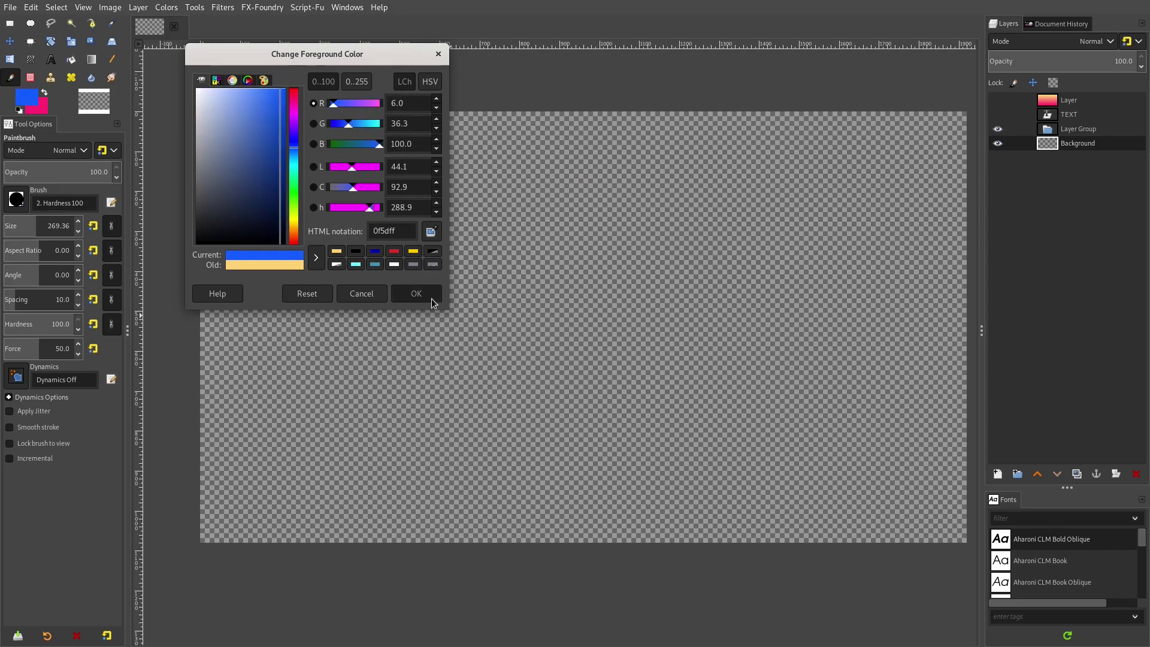
click(431, 298)
Paint a thick blue ring freehand on the Background layer and show the TEXT and gradient layers.
mouse_move(624, 205)
mouse_down()
mouse_move(483, 233)
mouse_move(462, 348)
mouse_move(626, 439)
mouse_move(792, 337)
mouse_move(717, 206)
mouse_move(628, 191)
mouse_up()
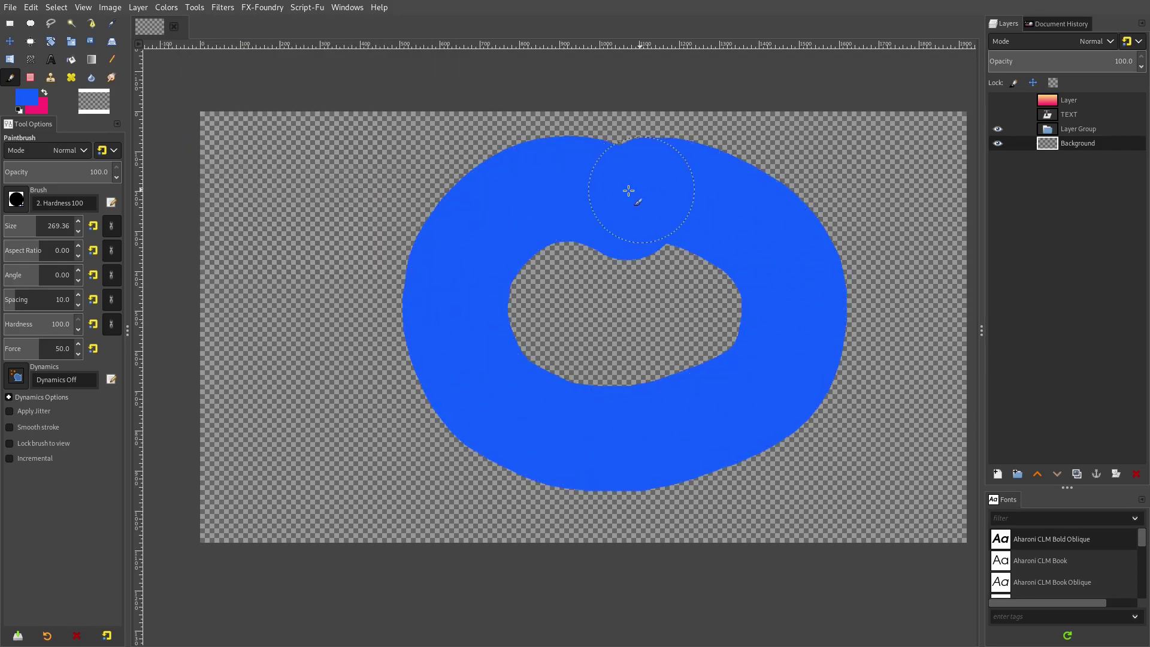
mouse_move(518, 357)
mouse_down()
mouse_move(485, 372)
mouse_move(500, 368)
mouse_up()
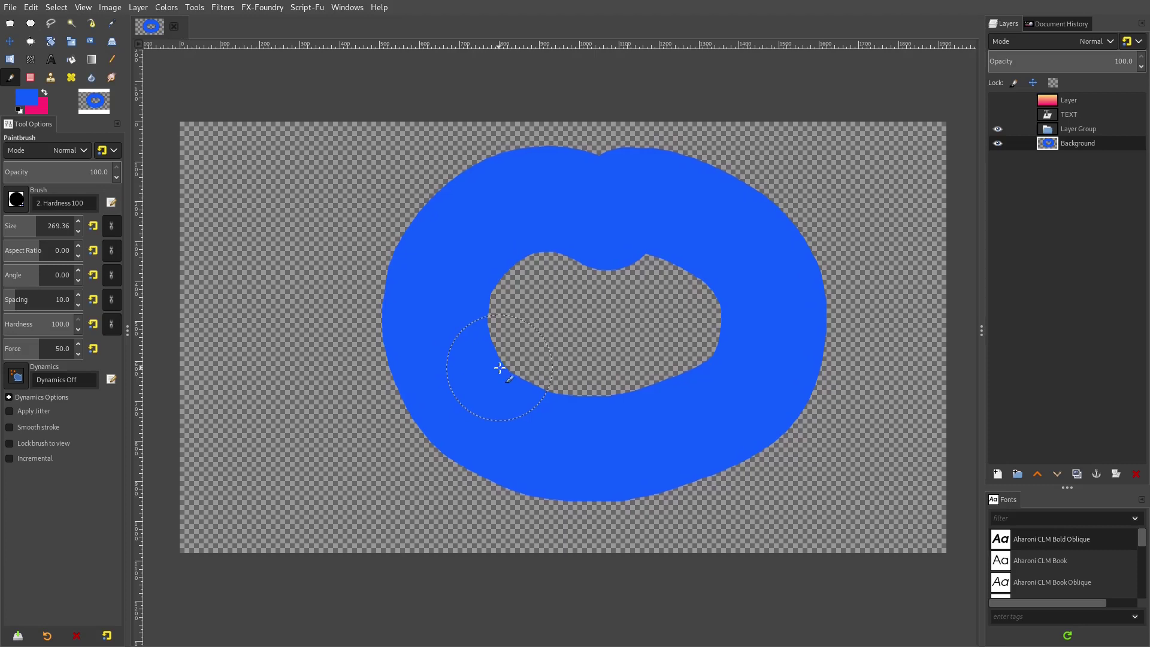
click(998, 115)
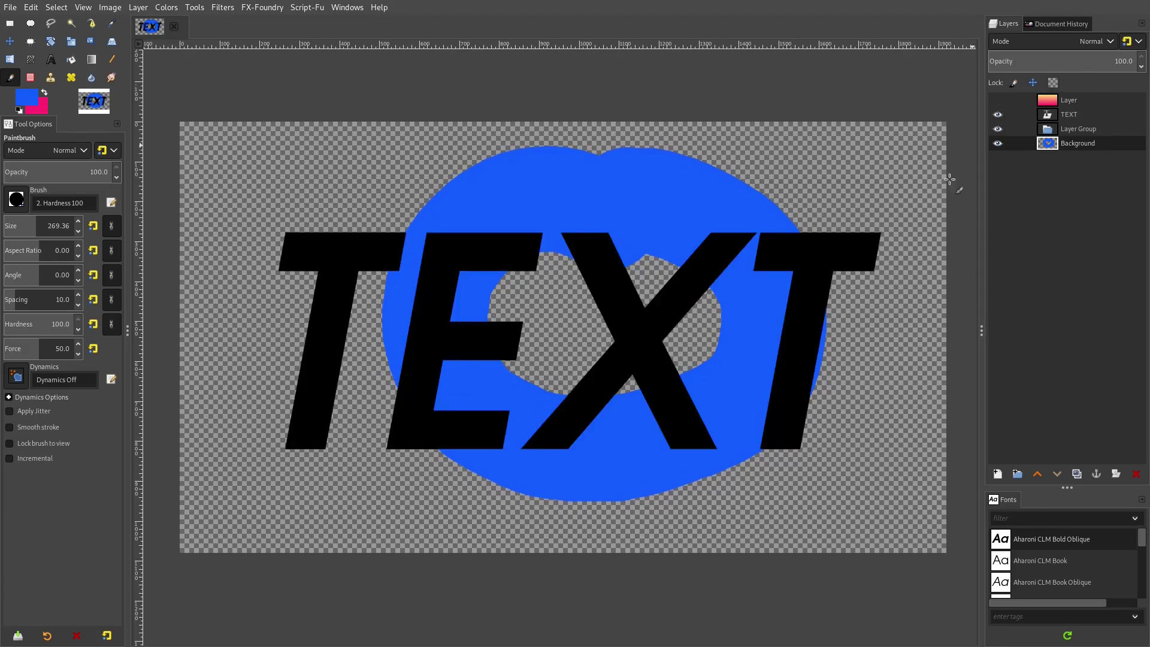
click(998, 101)
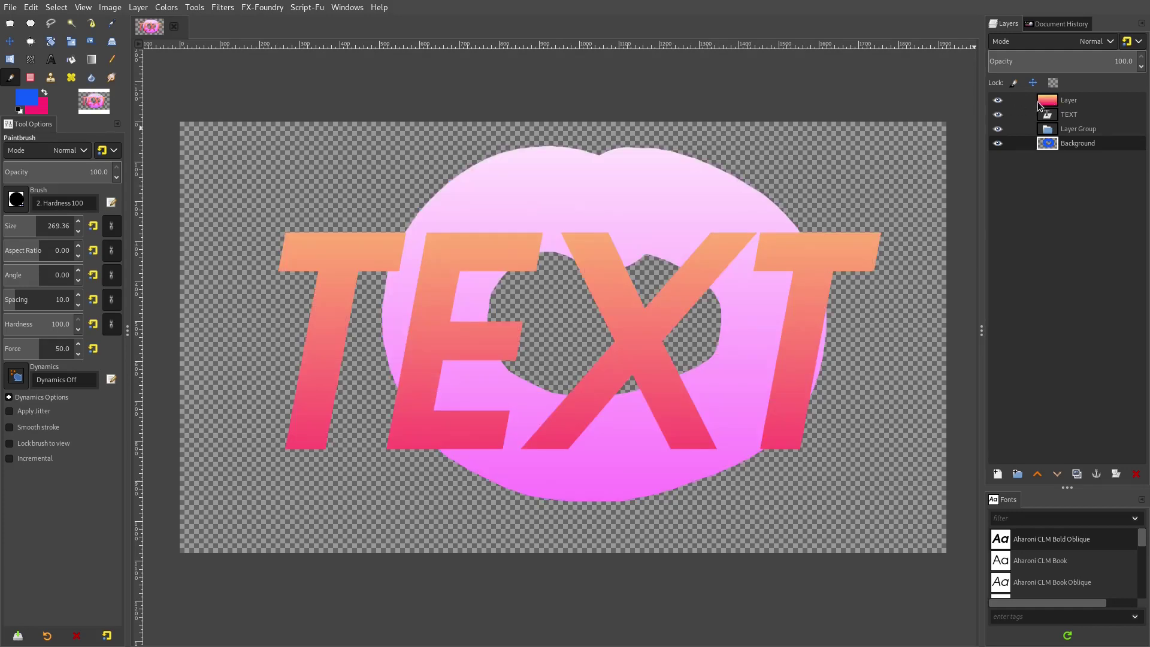
Toggle the Background layer's visibility to examine how the ungrouped Screen gradient affects the blue ring.
click(999, 143)
click(998, 143)
click(998, 143)
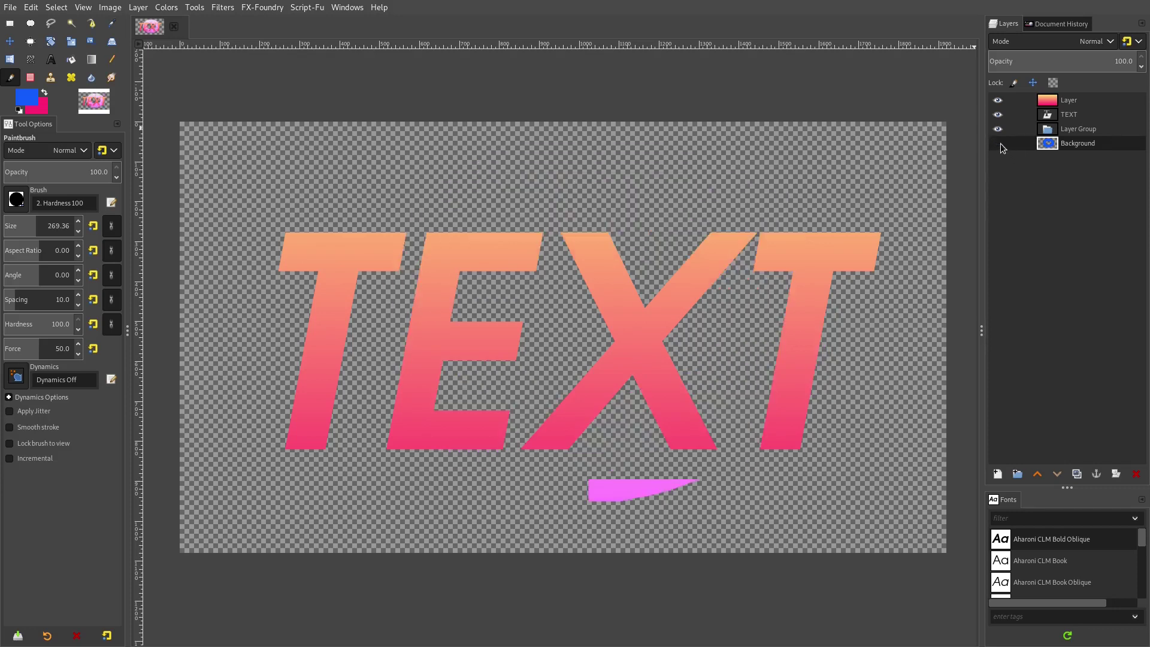
click(999, 143)
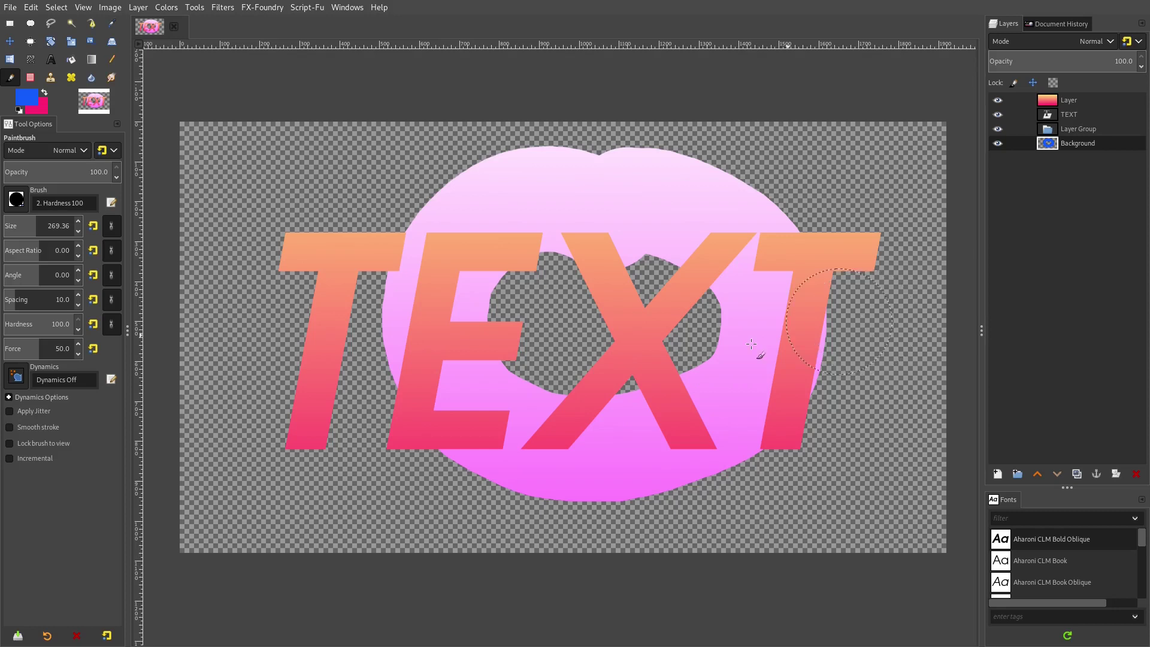
Move the gradient and TEXT layers back into the layer group and hide the Background layer.
click(1069, 135)
mouse_move(1072, 115)
mouse_down()
mouse_move(1078, 127)
mouse_move(1072, 106)
mouse_move(1083, 127)
mouse_up()
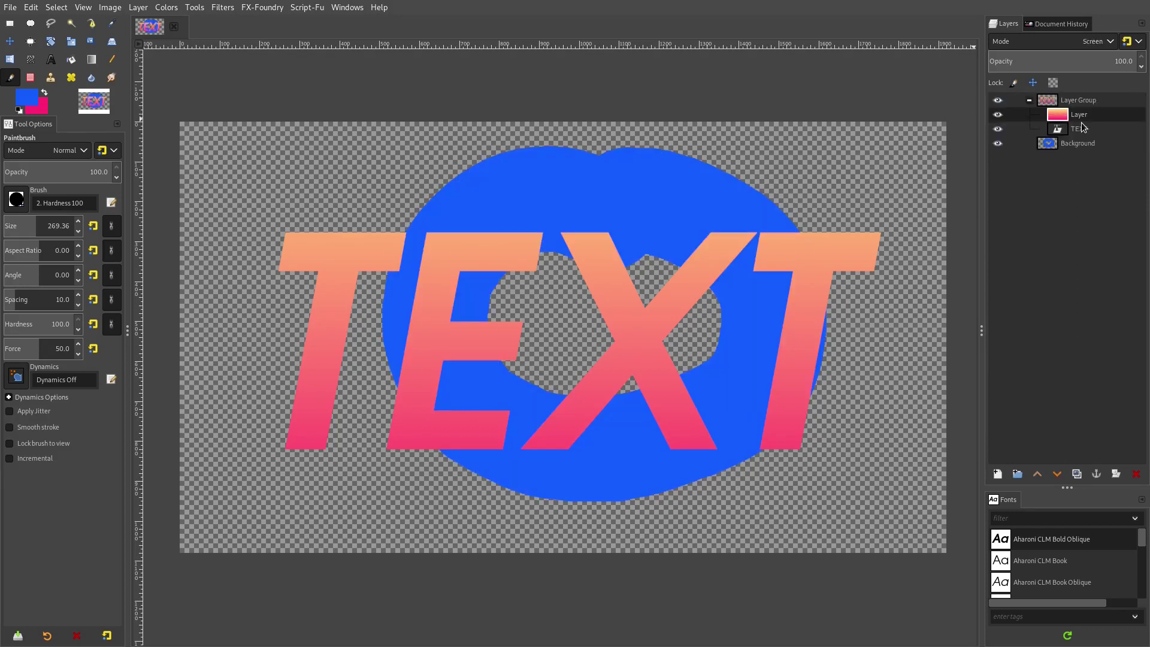
click(997, 144)
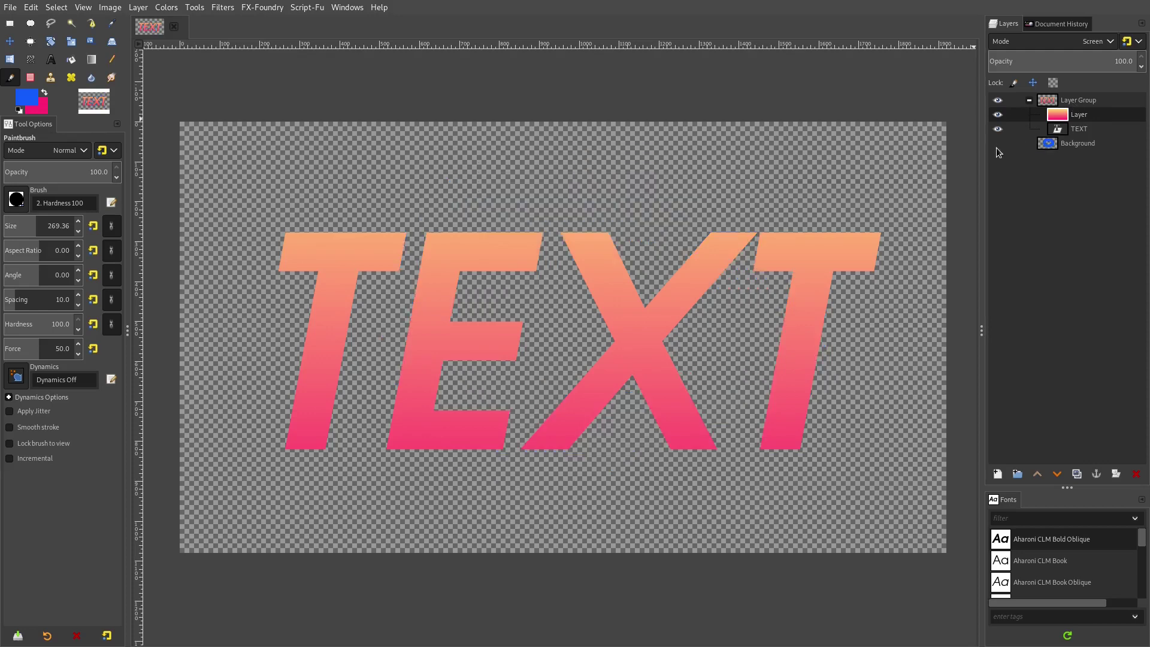
Show the Background layer to examine how the grouped gradient blends over the blue ring.
click(997, 144)
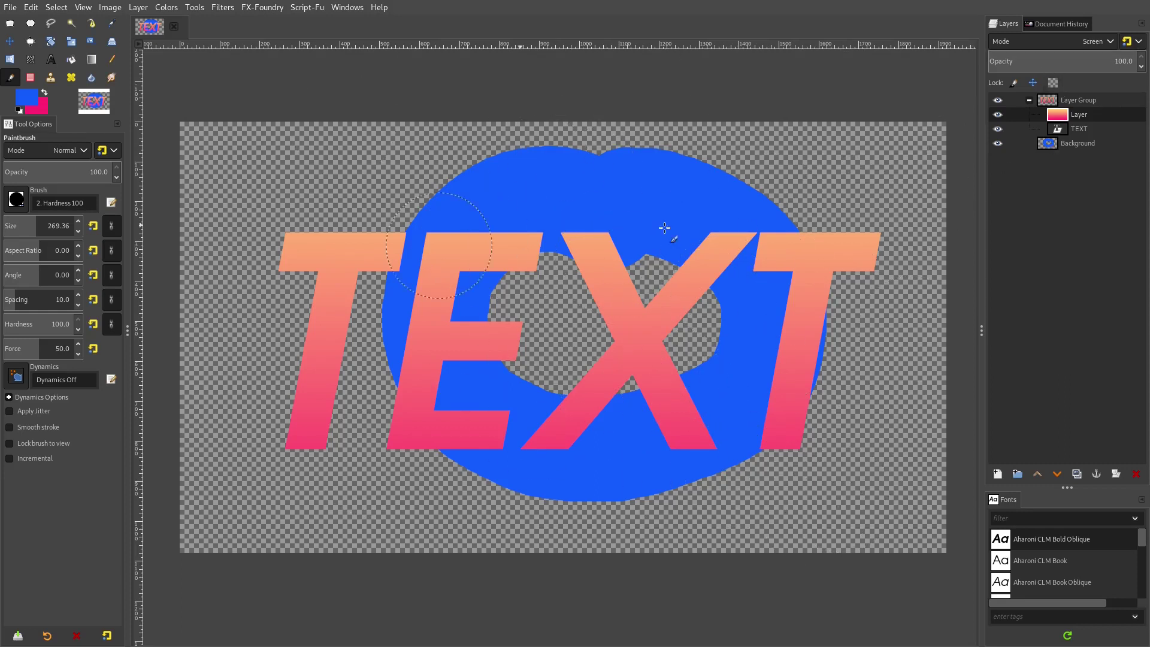
scroll(561, 197, down, 3)
scroll(576, 265, up, 3)
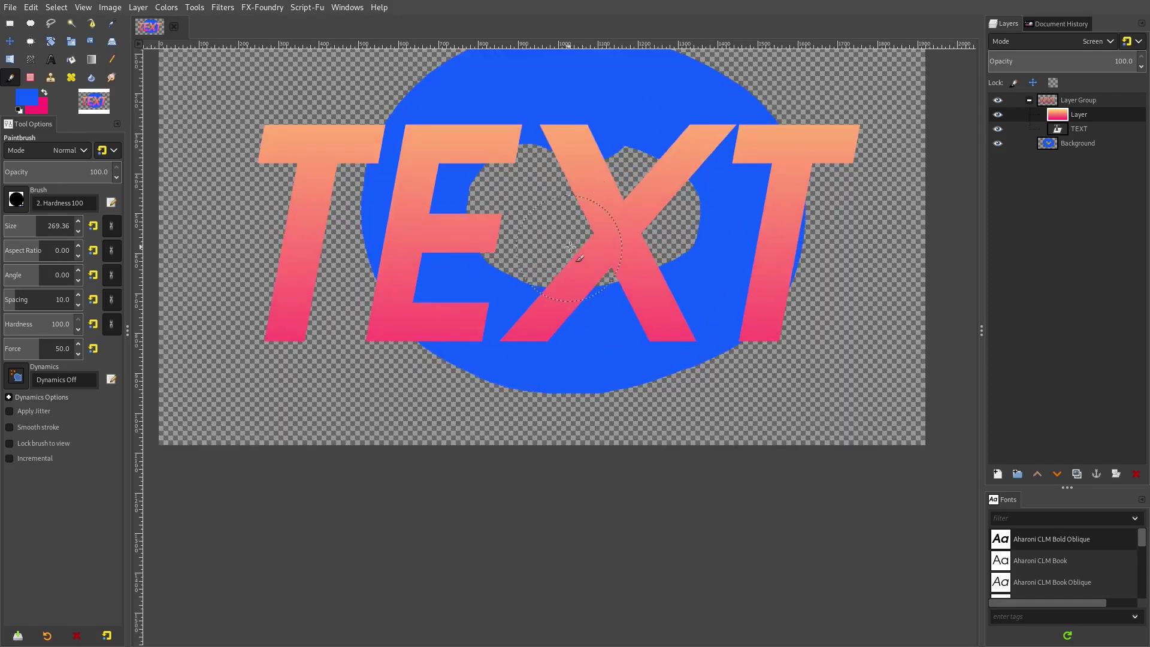
drag(618, 152, 644, 249)
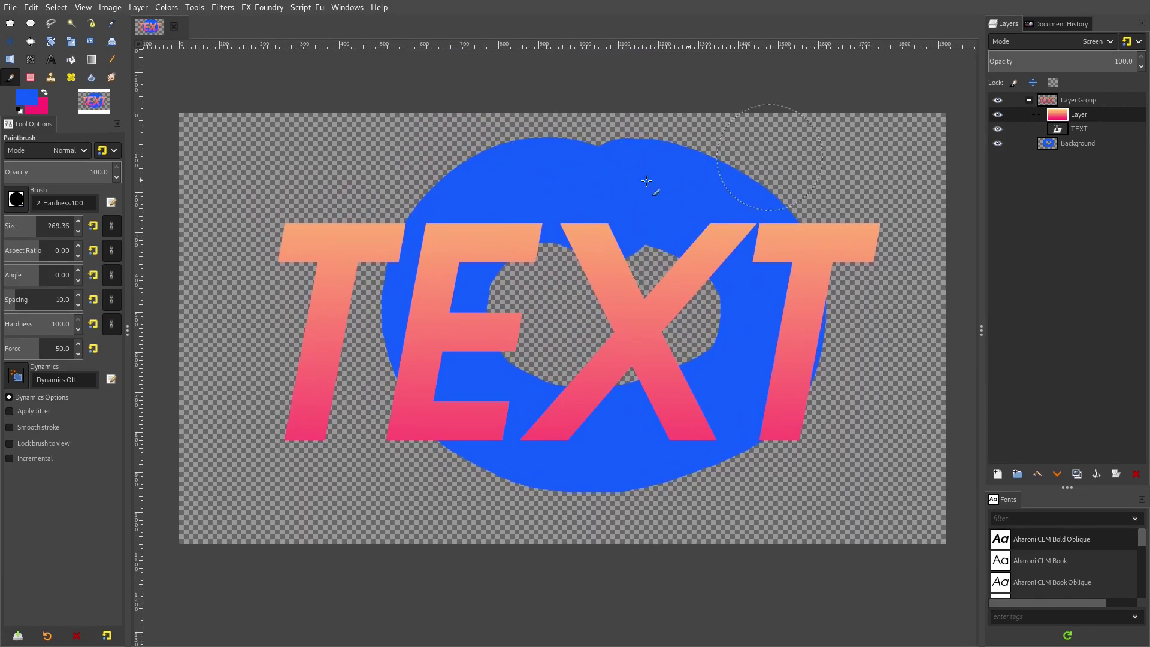
Set the Paintbrush to the soft 2. Hardness 025 brush at size 94.27 with white as the foreground colour.
click(22, 203)
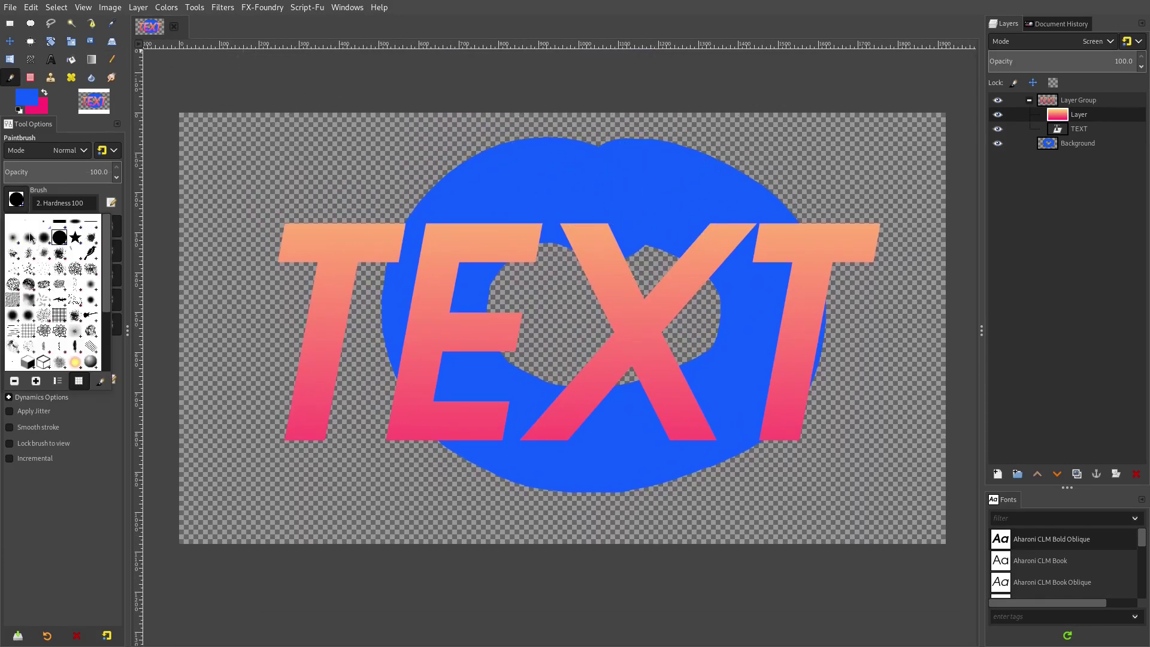
click(30, 235)
drag(14, 224, 47, 227)
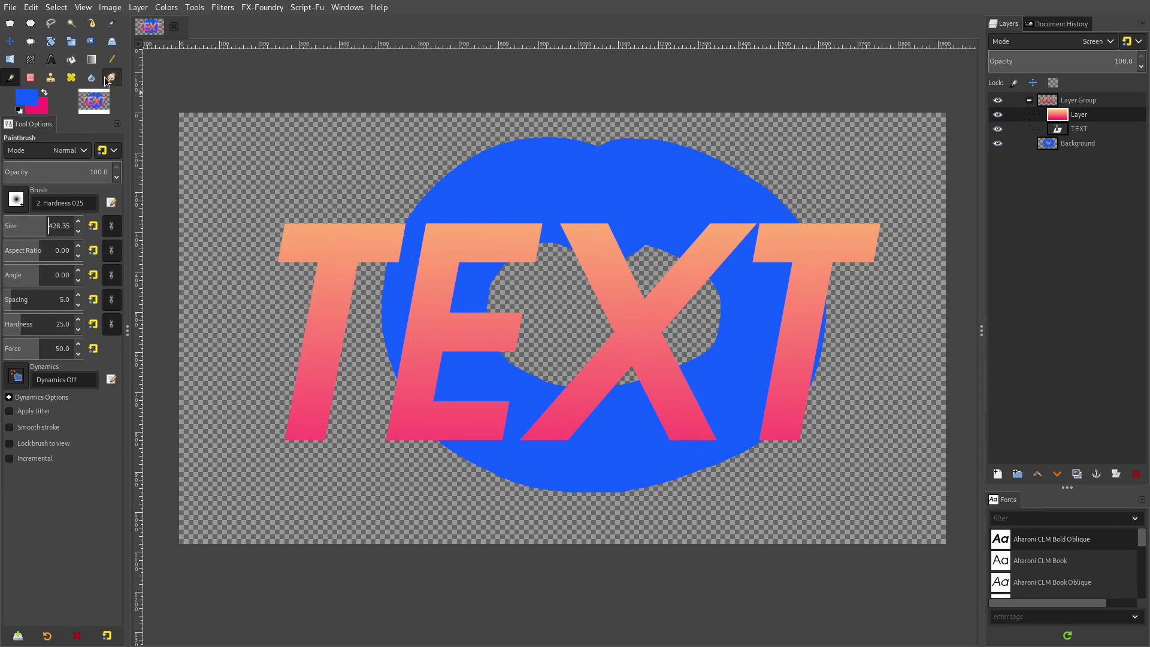
click(19, 109)
click(43, 94)
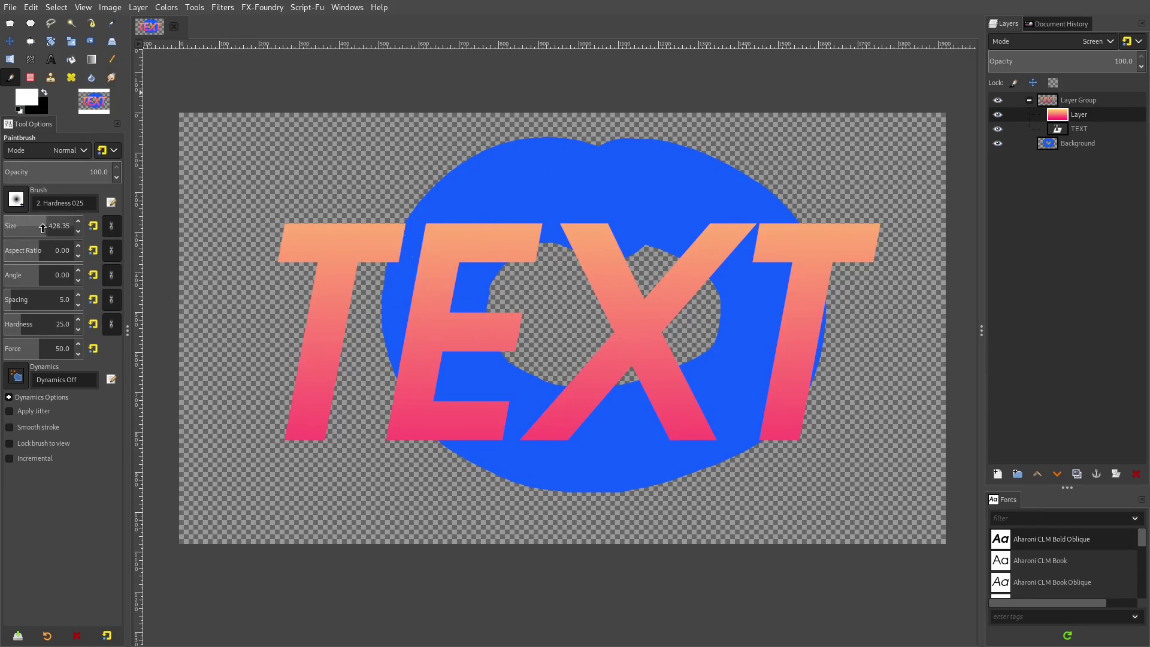
drag(49, 226, 22, 226)
scroll(244, 215, up, 2)
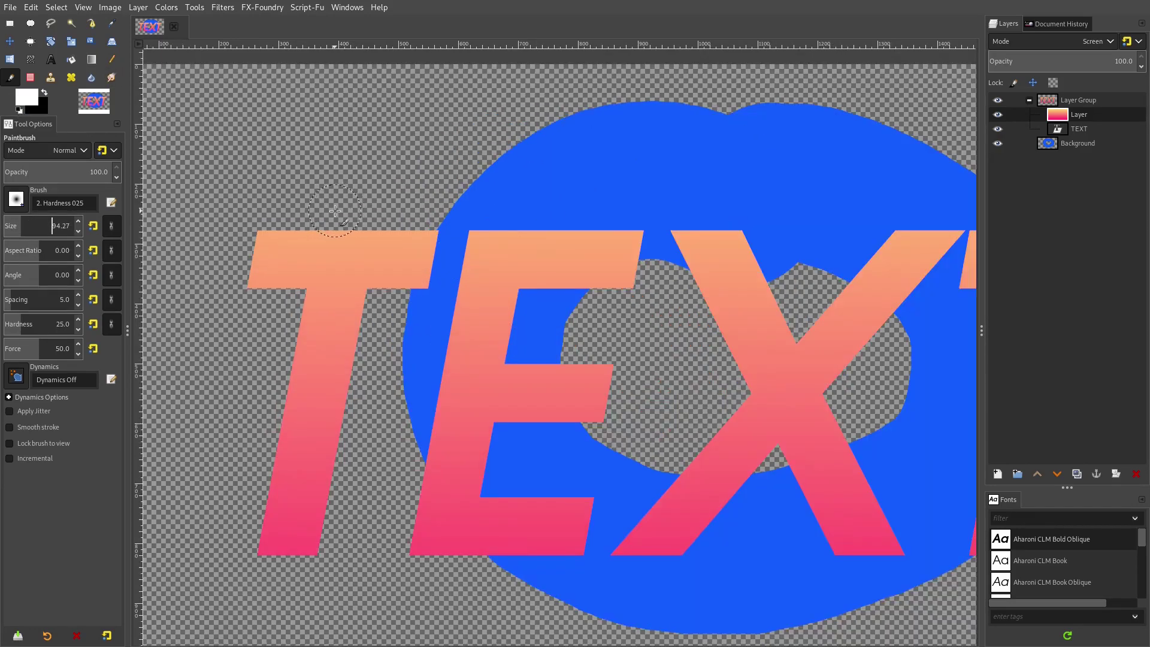
Add a new transparent layer above the gradient layer in the group and delete the Background layer.
click(997, 473)
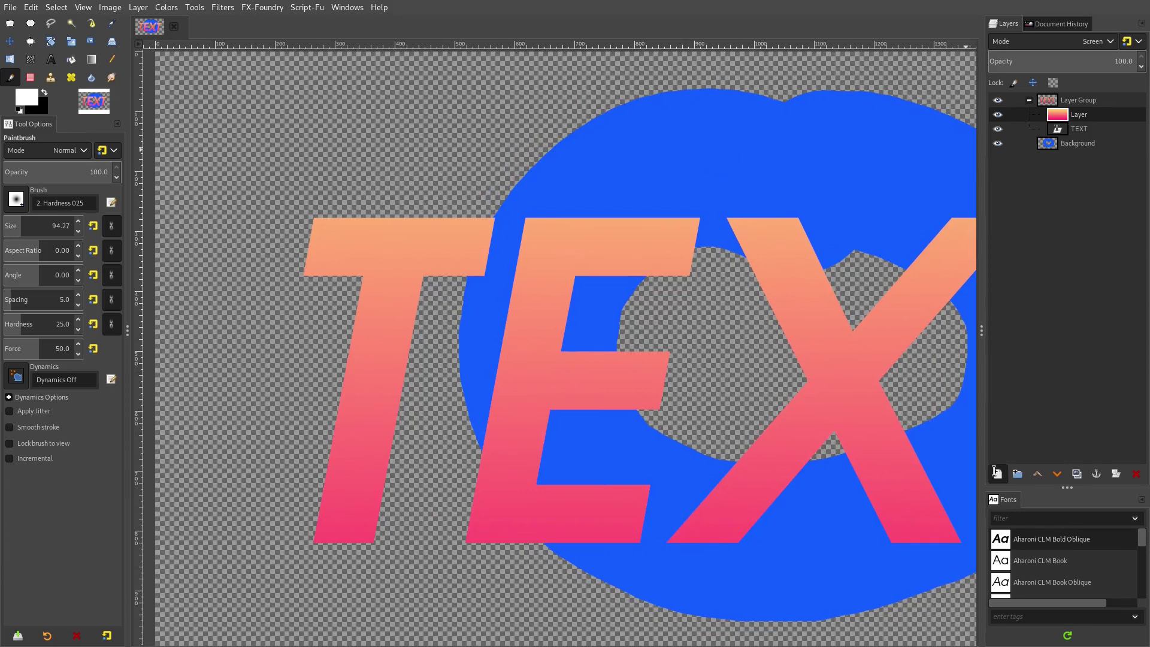
click(1118, 611)
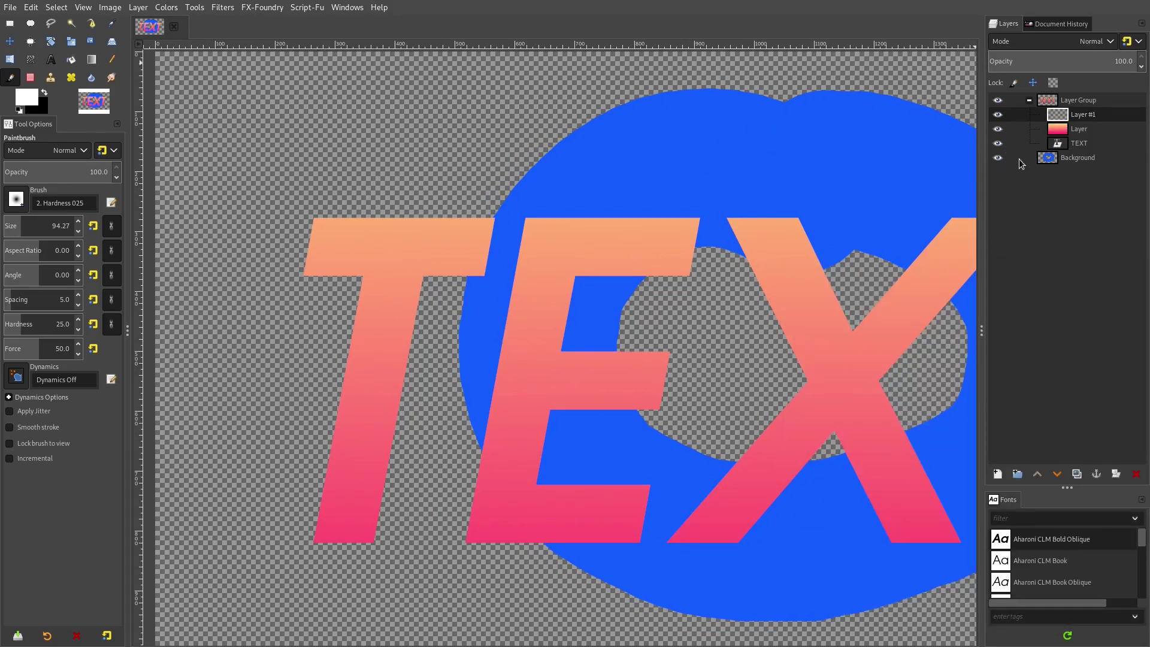
click(1044, 165)
click(1136, 474)
click(1073, 114)
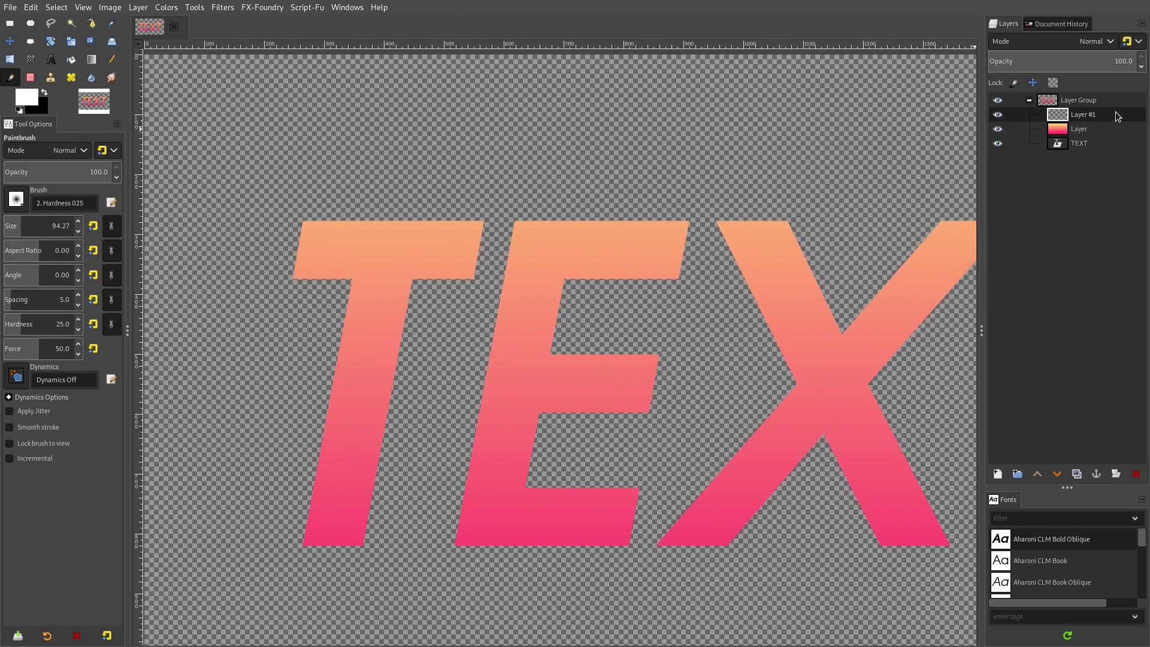
Rename the gradient layer GRADIENT and the new empty layer above it hightlightiohnos.
double_click(1117, 129)
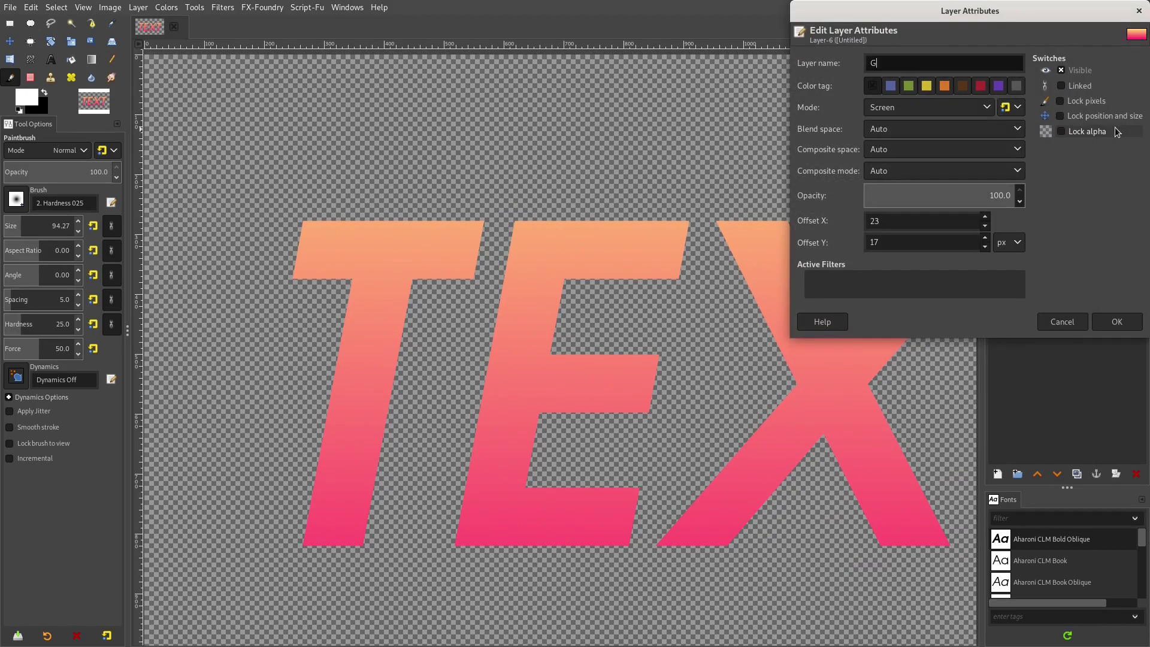
key(Return)
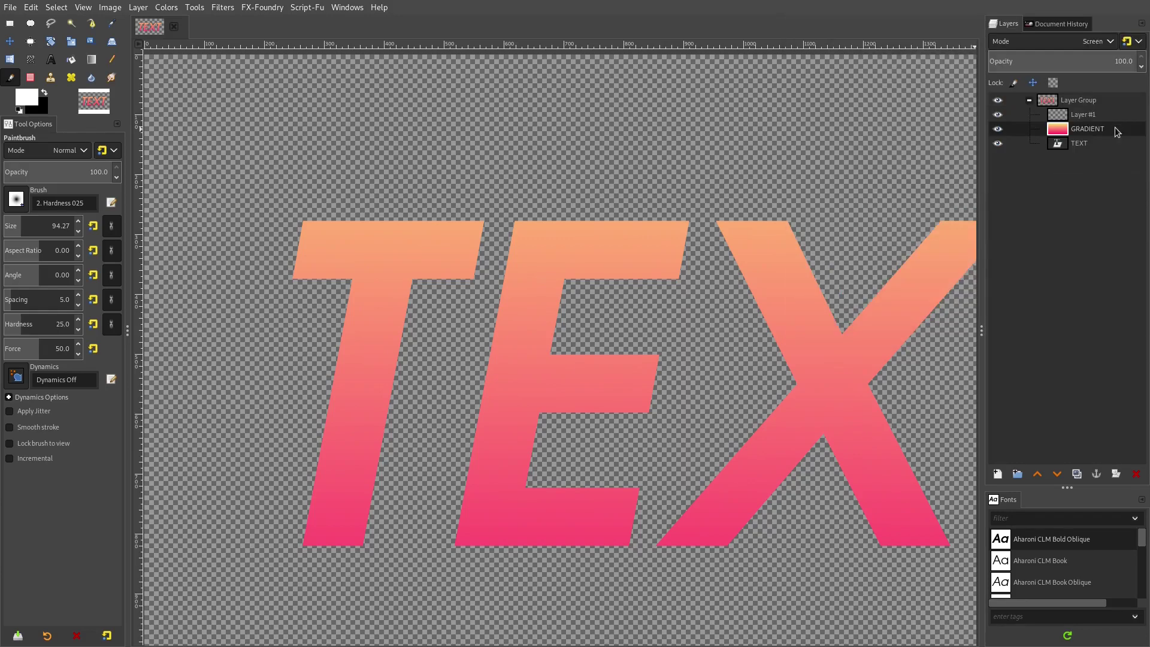
double_click(1101, 115)
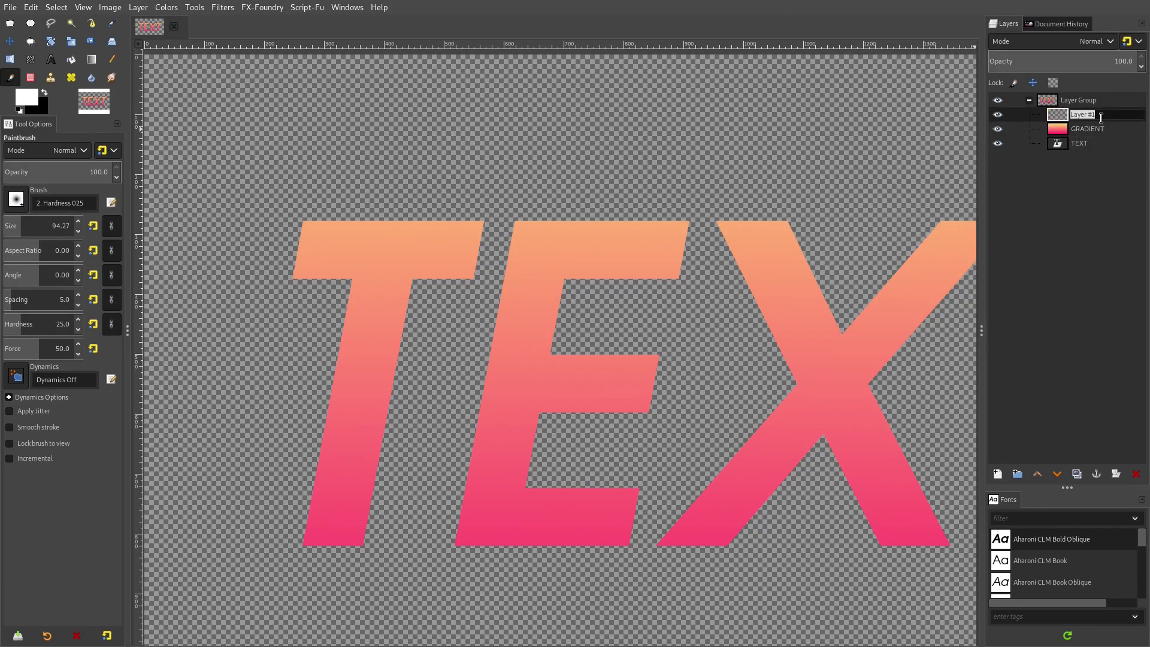
text(hightlightiohnos)
double_click(1121, 114)
text(s)
key(Return)
Paint soft white straight strokes along the upper edge and left end of the first T's crossbar on the highlight layer.
scroll(419, 233, left, 3)
scroll(359, 233, left, 2)
ctrl+scroll(349, 234, up, 1)
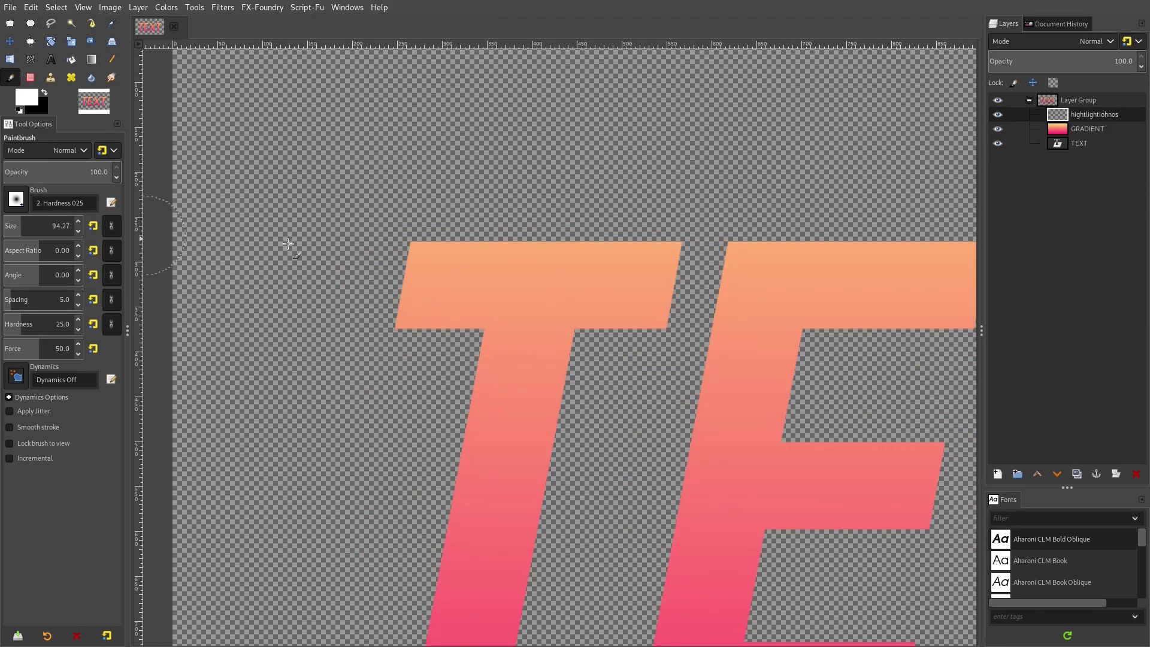
ctrl+scroll(419, 264, up, 2)
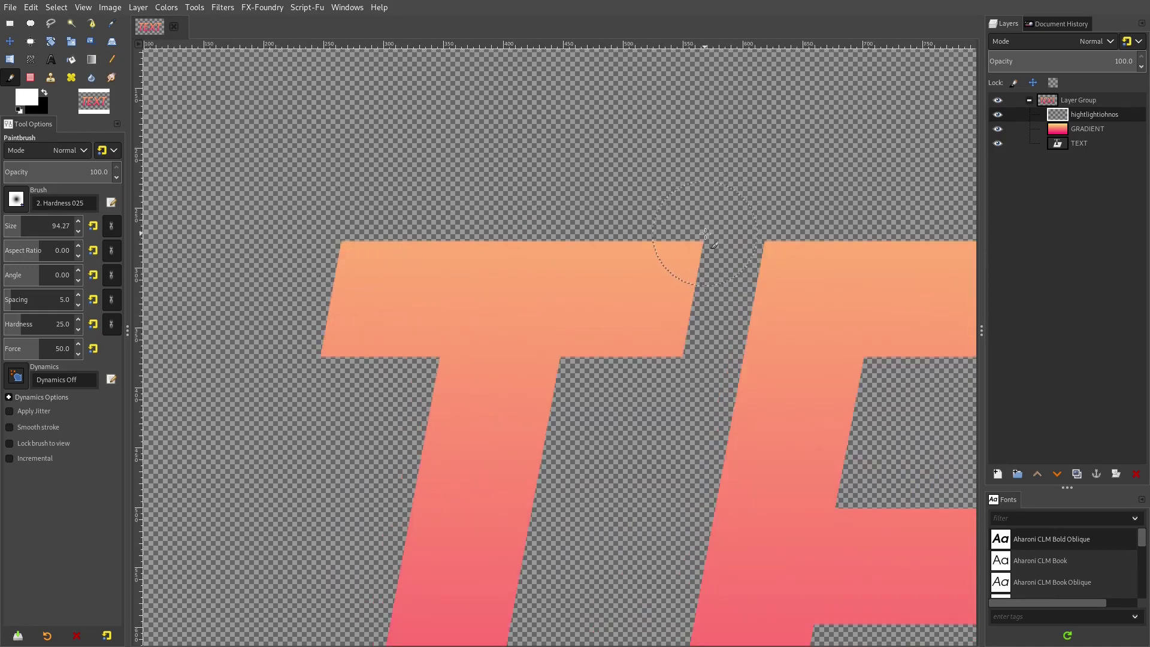
click(704, 237)
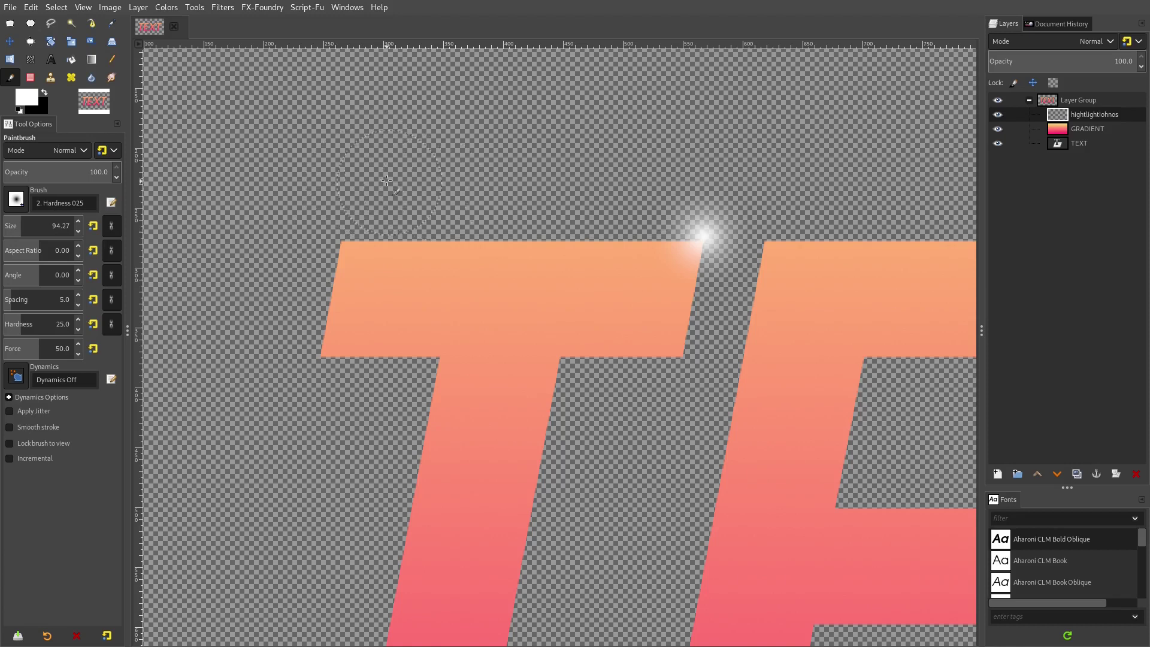
shift+click(336, 236)
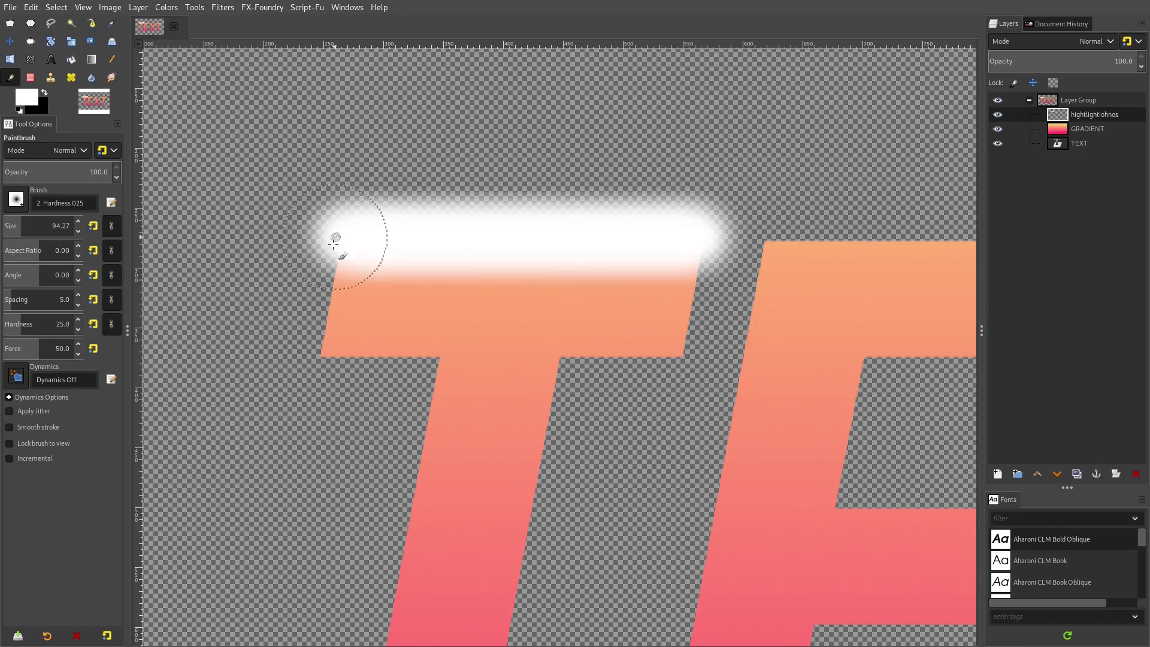
shift+click(303, 403)
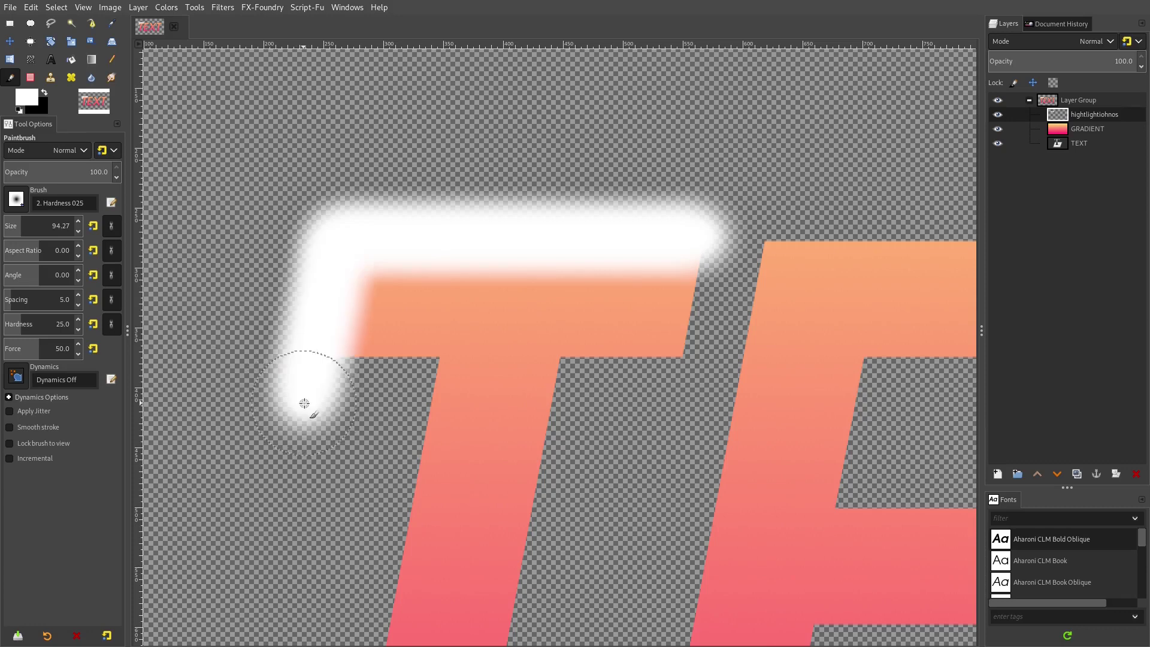
Examine the white highlight strokes around the first T and how they extend past the letter's edges.
ctrl+scroll(380, 294, down, 2)
ctrl+scroll(380, 294, up, 1)
drag(380, 294, 437, 220)
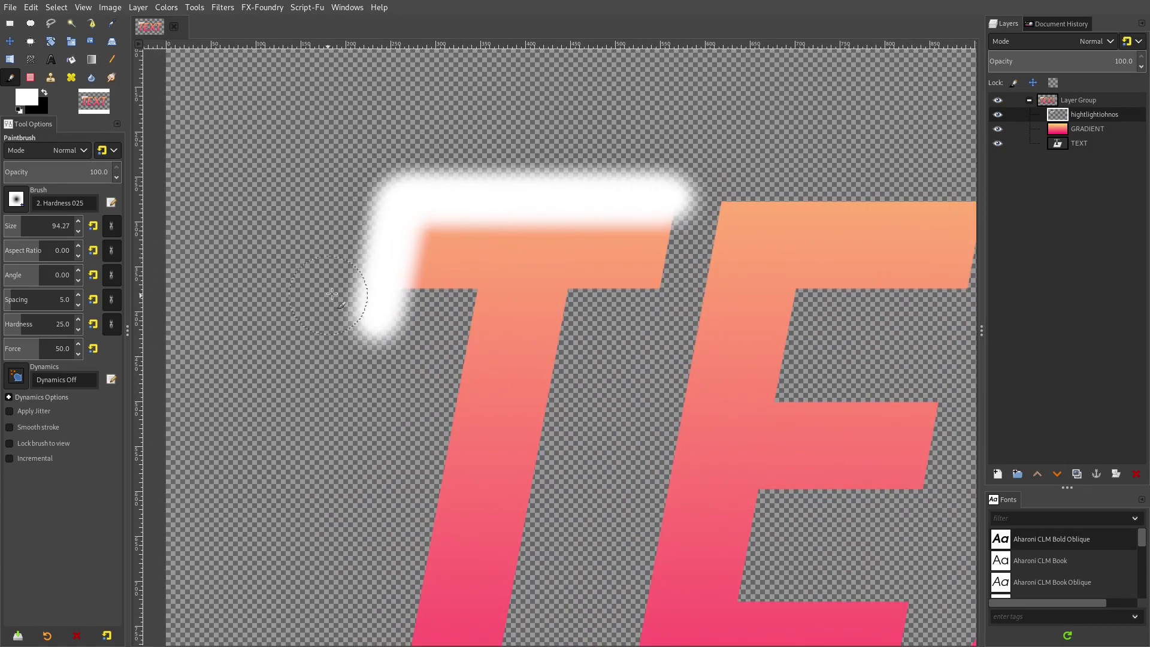
ctrl+scroll(595, 241, down, 2)
ctrl+scroll(577, 213, up, 2)
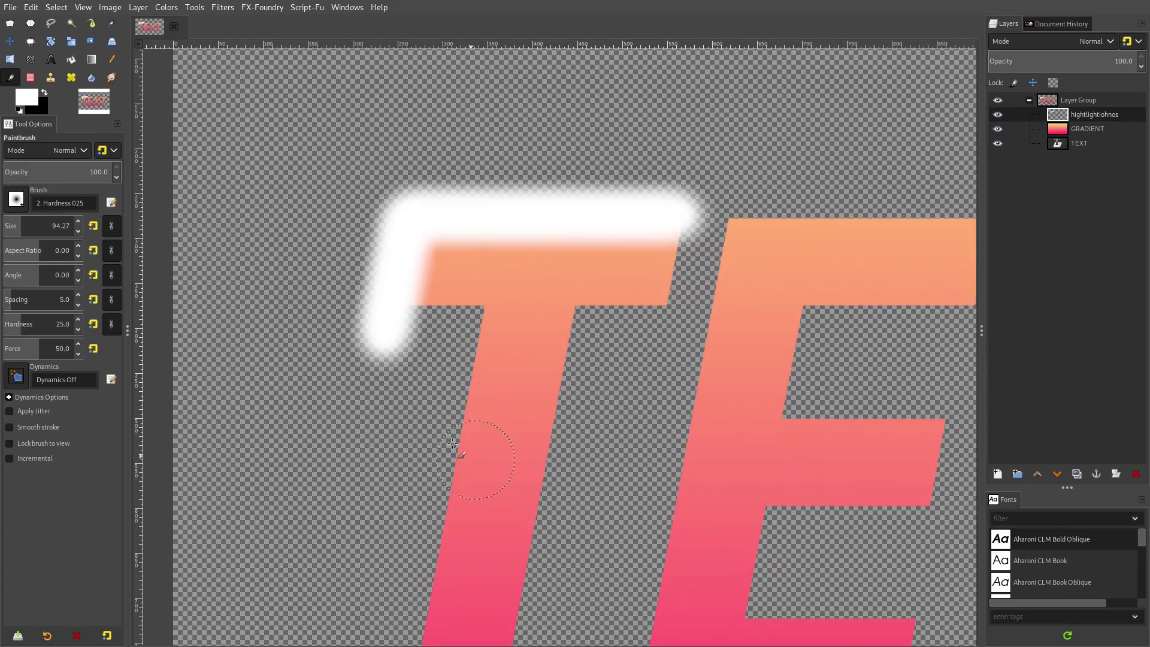
ctrl+scroll(398, 332, up, 3)
scroll(402, 296, down, 1)
scroll(383, 297, up, 2)
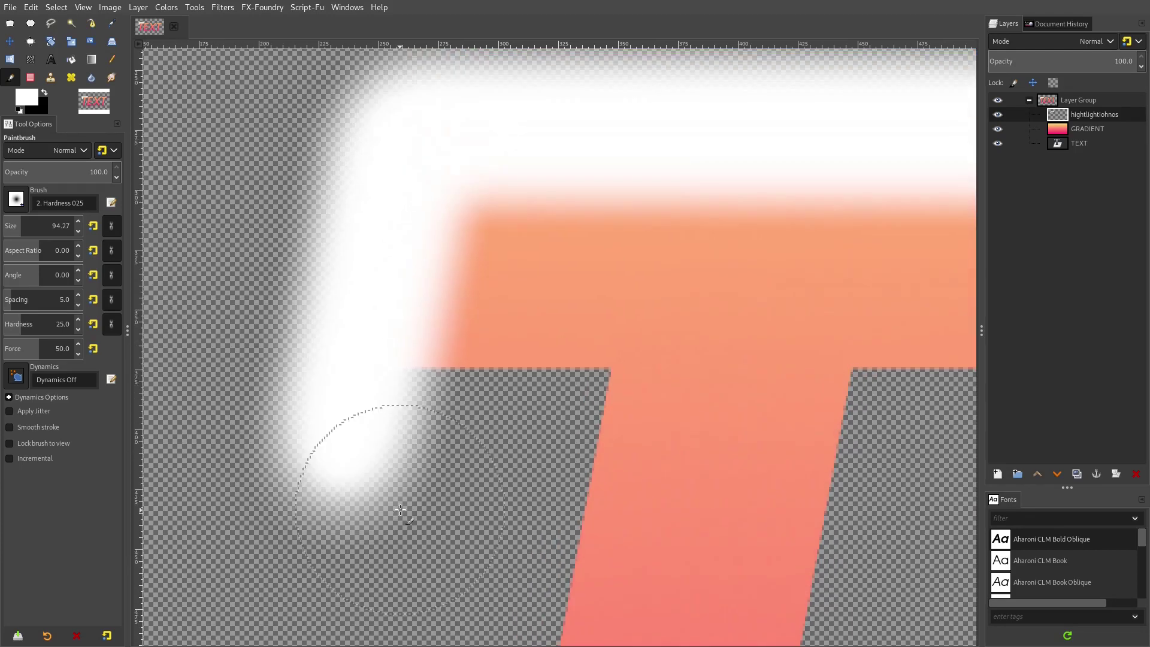
ctrl+scroll(496, 441, down, 3)
ctrl+scroll(519, 403, up, 1)
scroll(519, 402, down, 2)
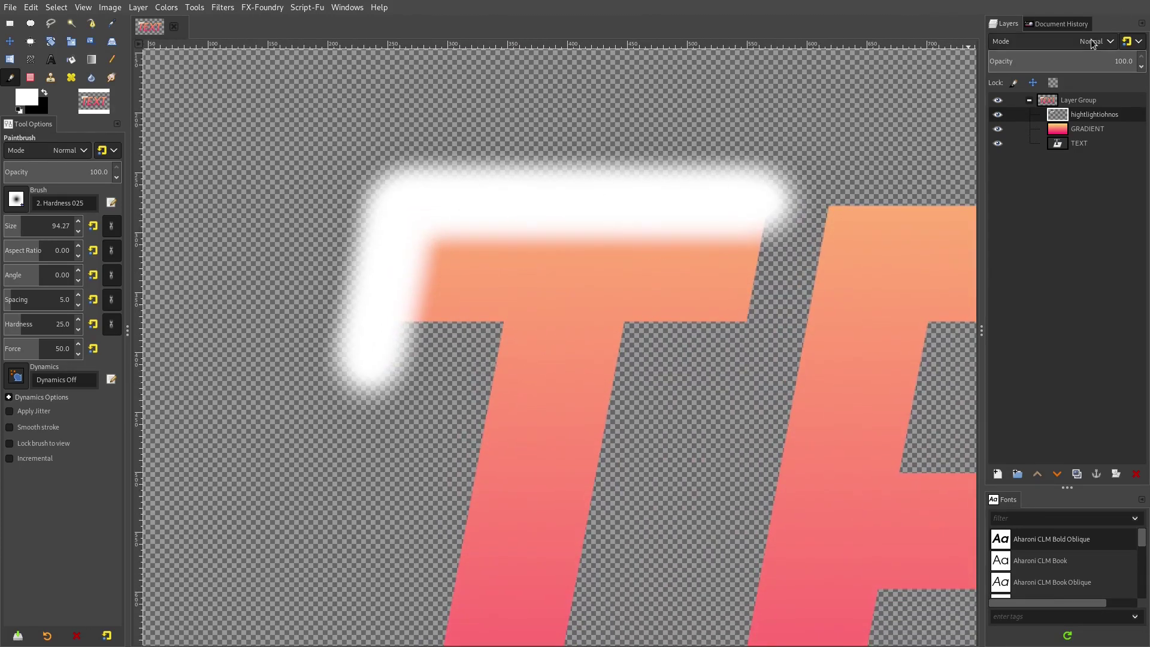
Set the highlight layer's mode to Overlay and its opacity to 34.7.
click(1091, 41)
click(1074, 343)
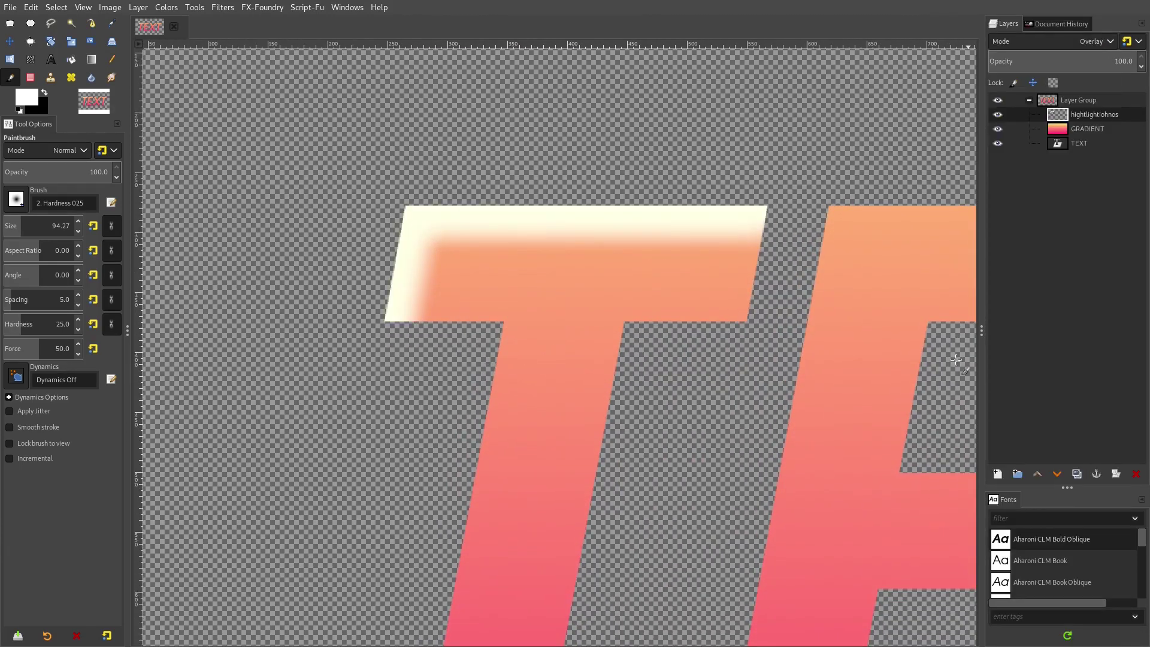
scroll(541, 360, down, 4)
ctrl+scroll(540, 359, down, 4)
ctrl+scroll(502, 304, up, 4)
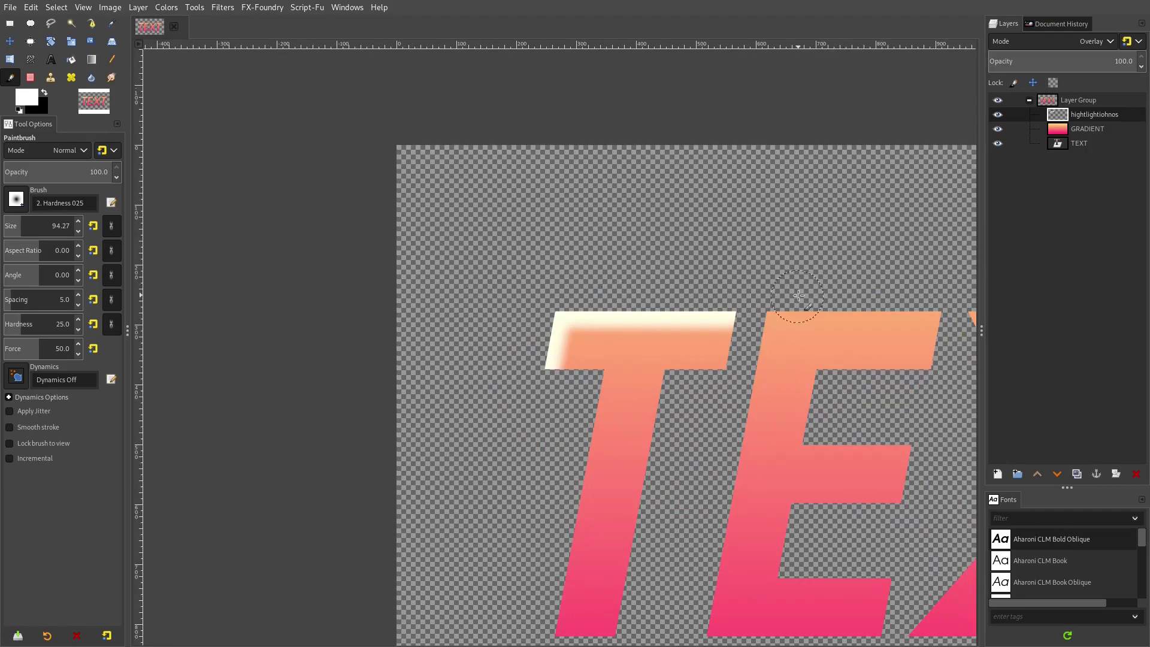
ctrl+scroll(670, 349, up, 1)
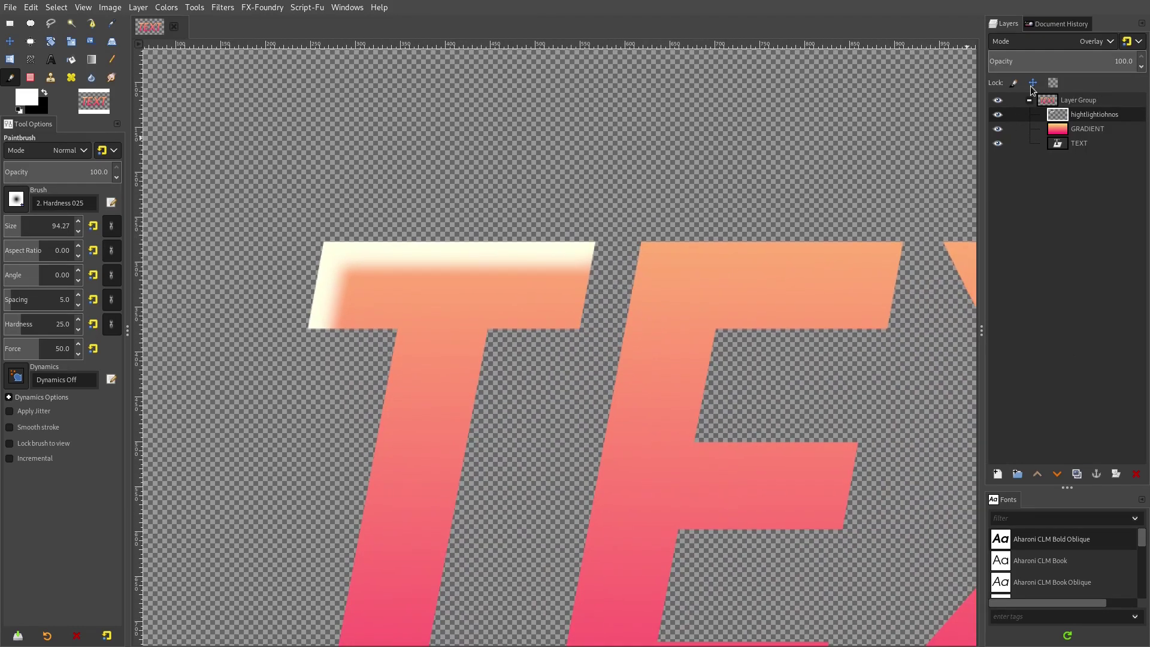
click(1040, 57)
ctrl+scroll(484, 360, down, 4)
ctrl+scroll(515, 376, up, 3)
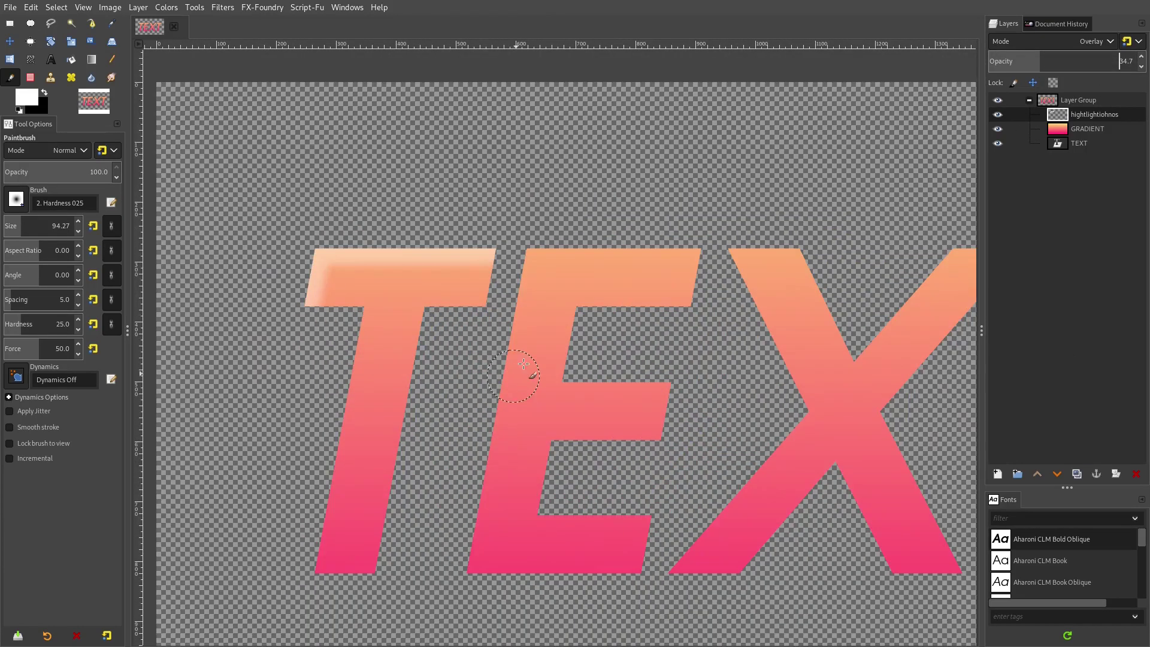
Select the first T's stem with a Free Select polygon whose upper edge follows the underside of the crossbar.
ctrl+scroll(411, 300, up, 3)
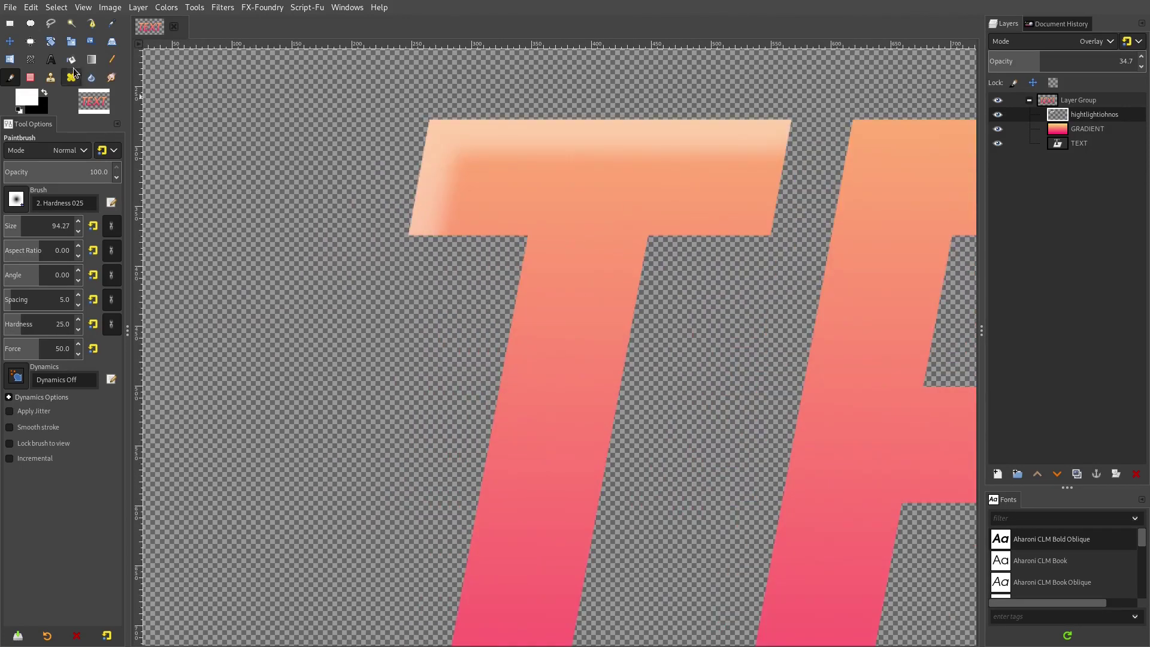
click(50, 26)
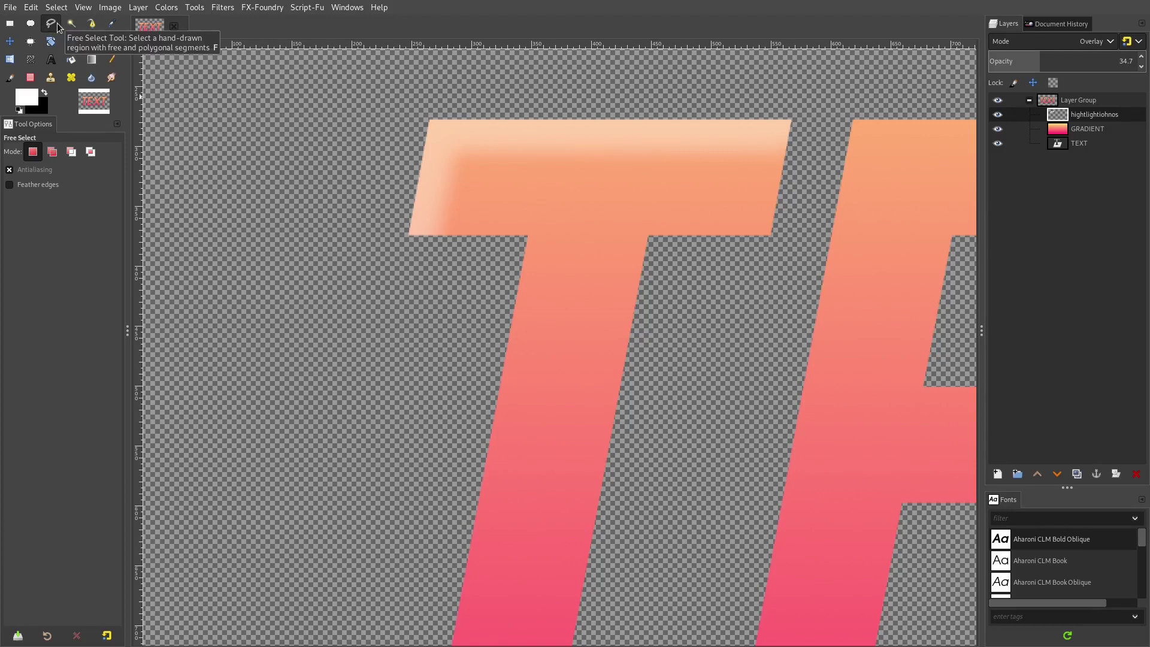
scroll(654, 239, up, 2)
scroll(655, 238, up, 1)
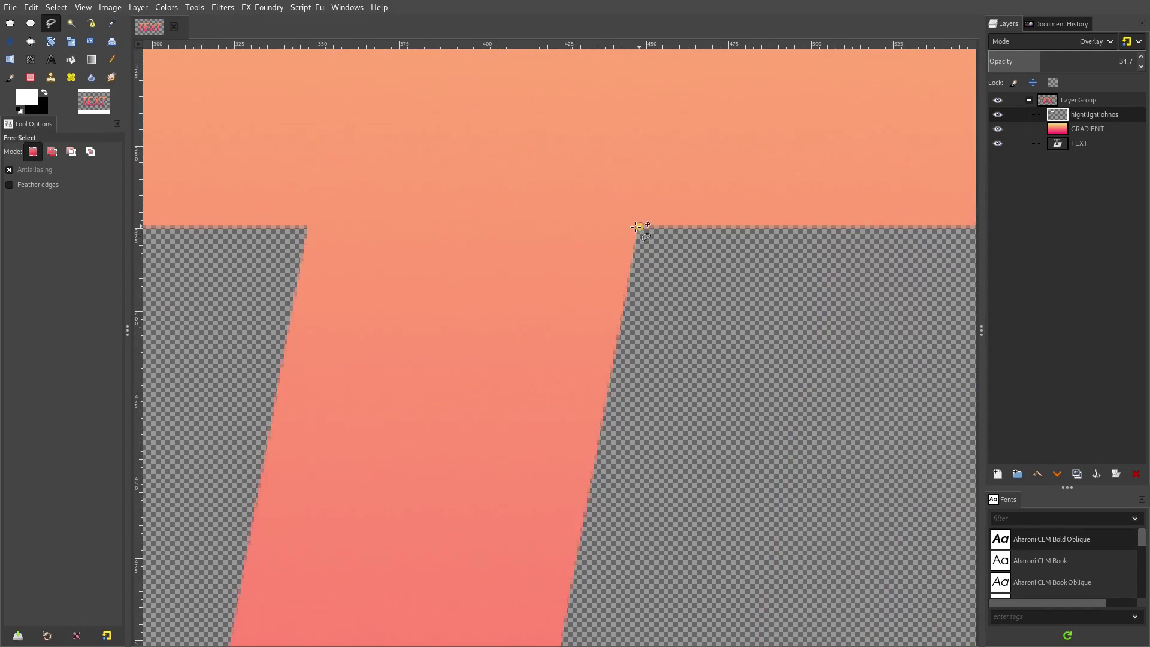
click(639, 227)
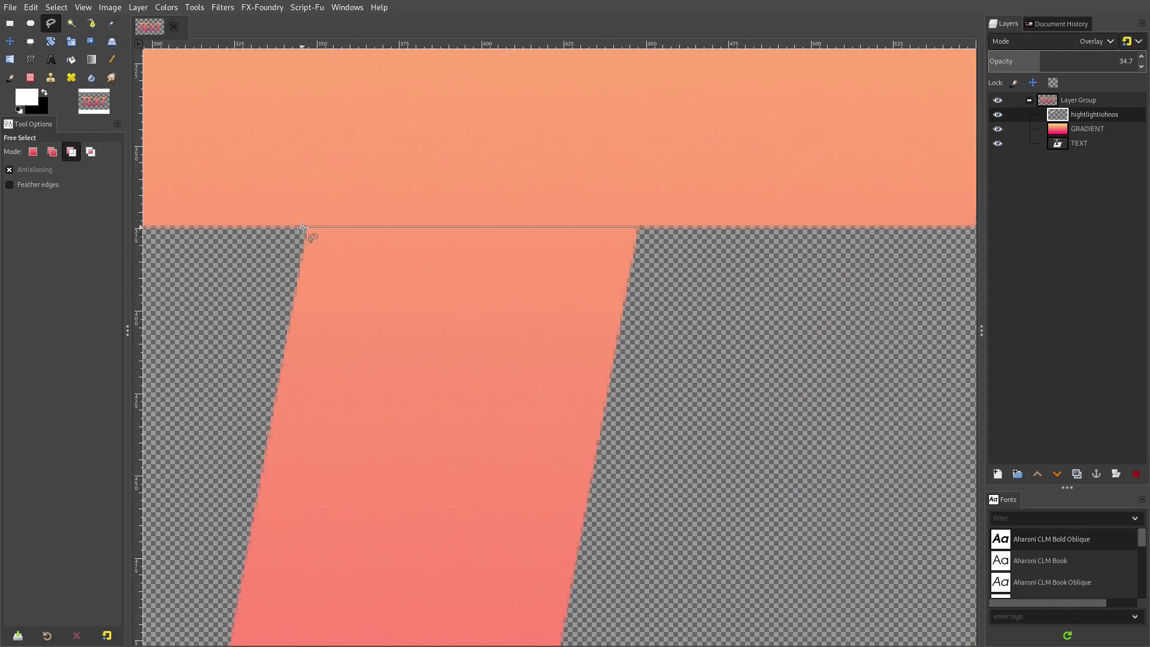
click(302, 227)
scroll(680, 193, down, 3)
click(655, 208)
click(582, 587)
click(798, 601)
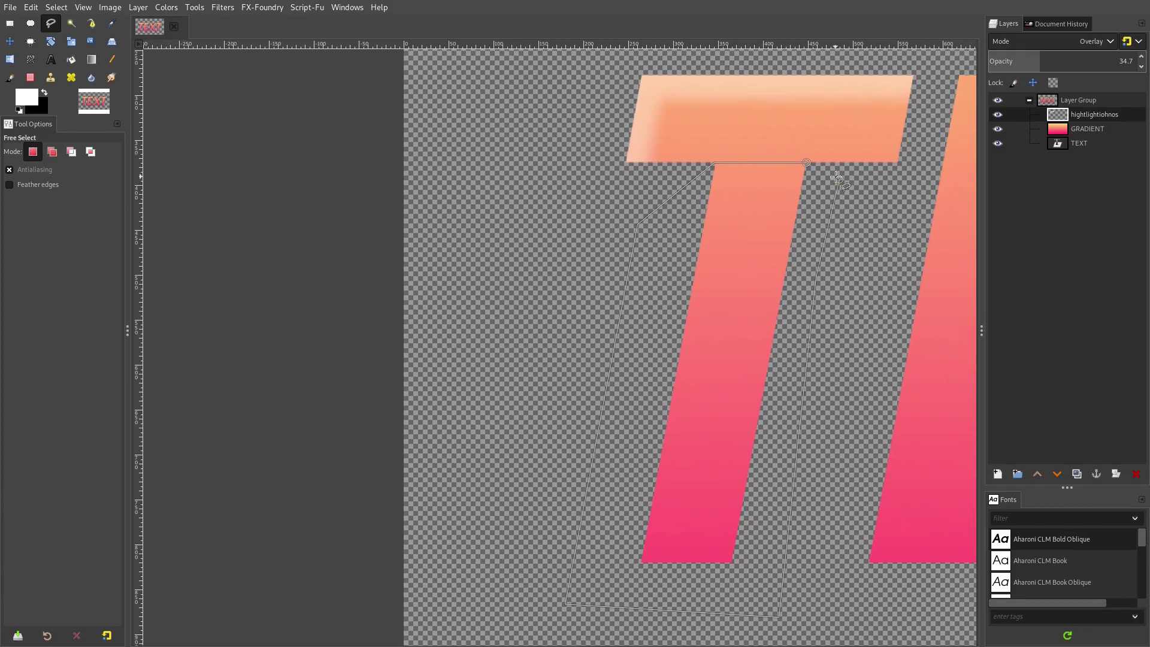
key(Return)
Paint a soft white straight stroke down the left edge of the first T's stem and clear the selection.
drag(849, 210, 763, 207)
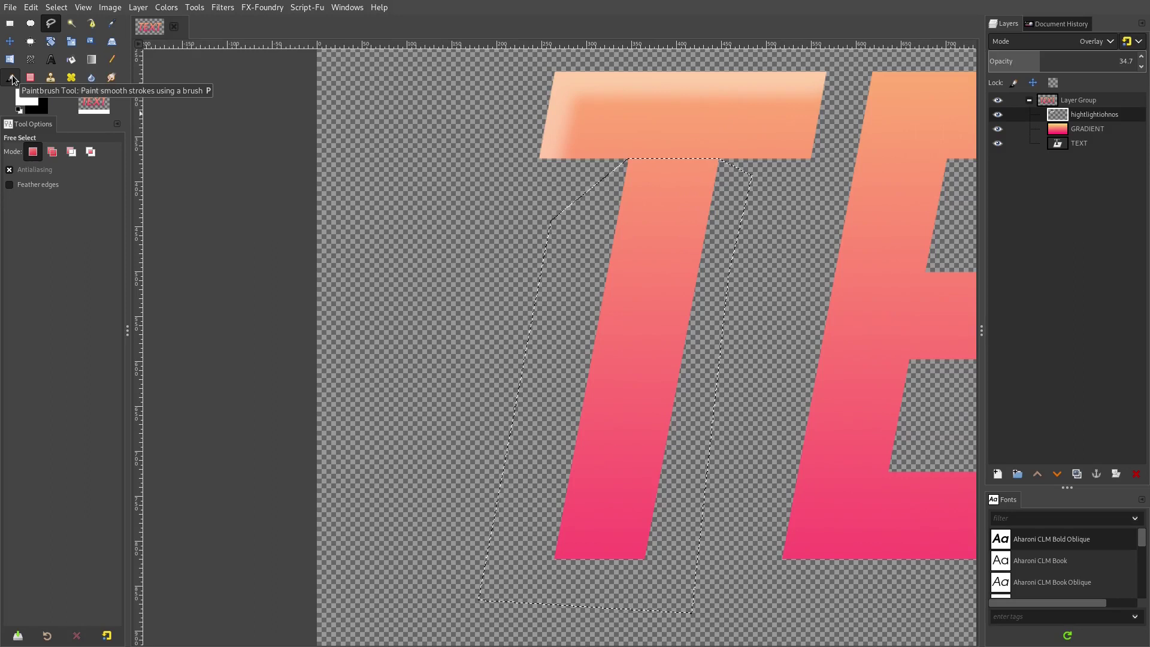
click(12, 78)
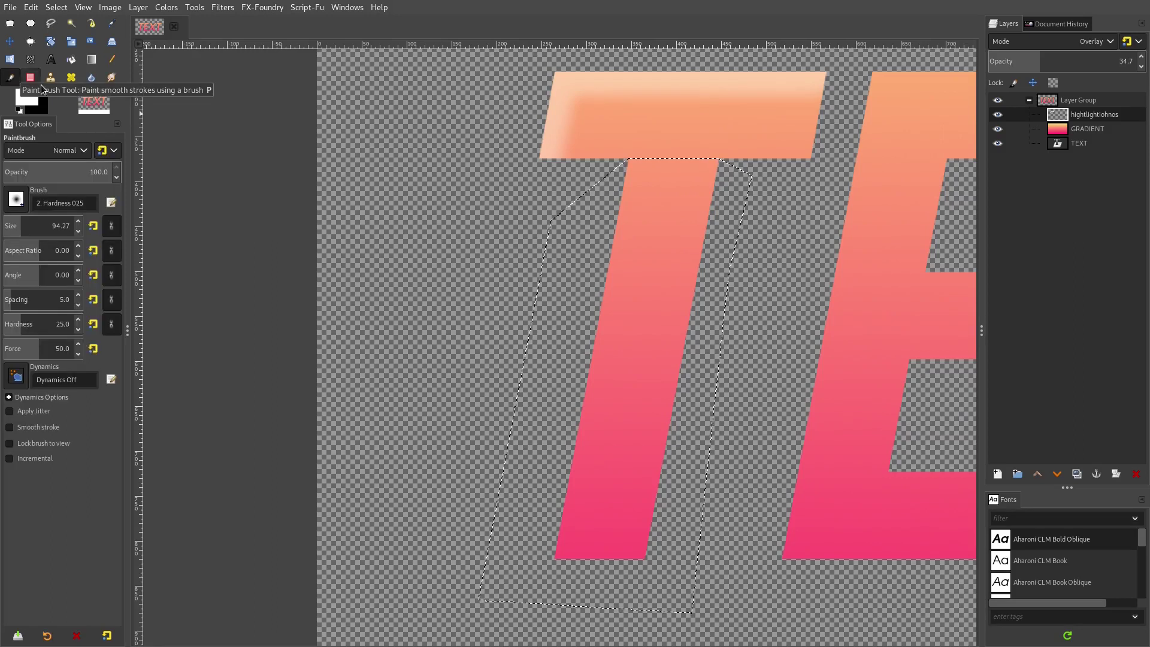
click(628, 158)
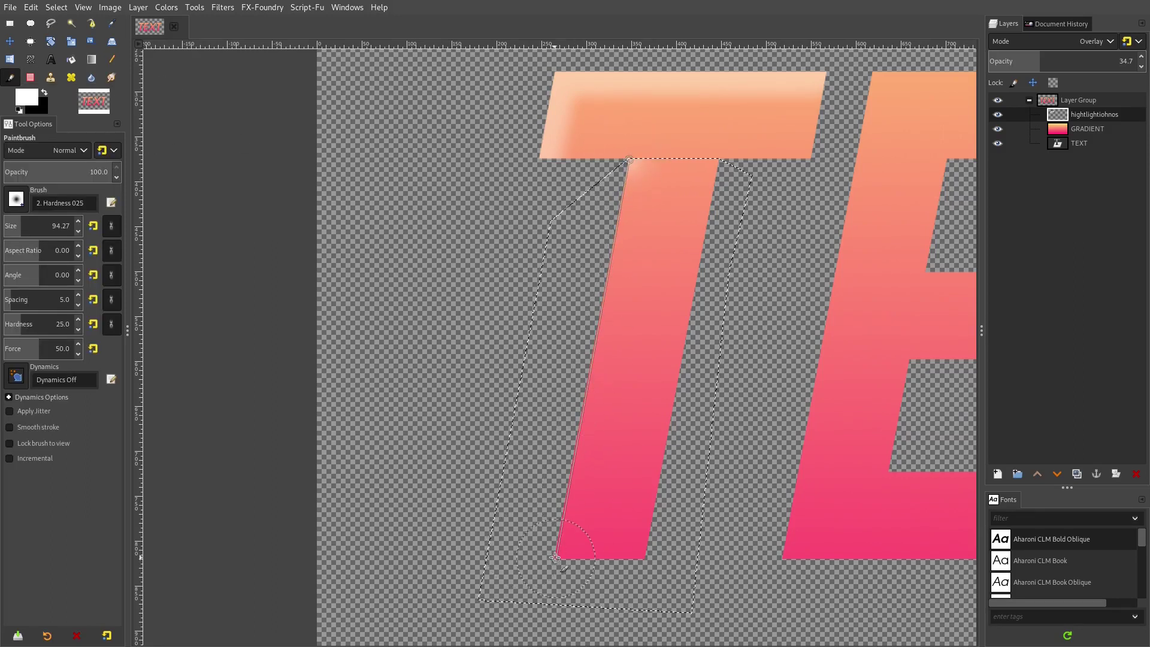
shift+click(556, 558)
shift+click(552, 566)
click(57, 6)
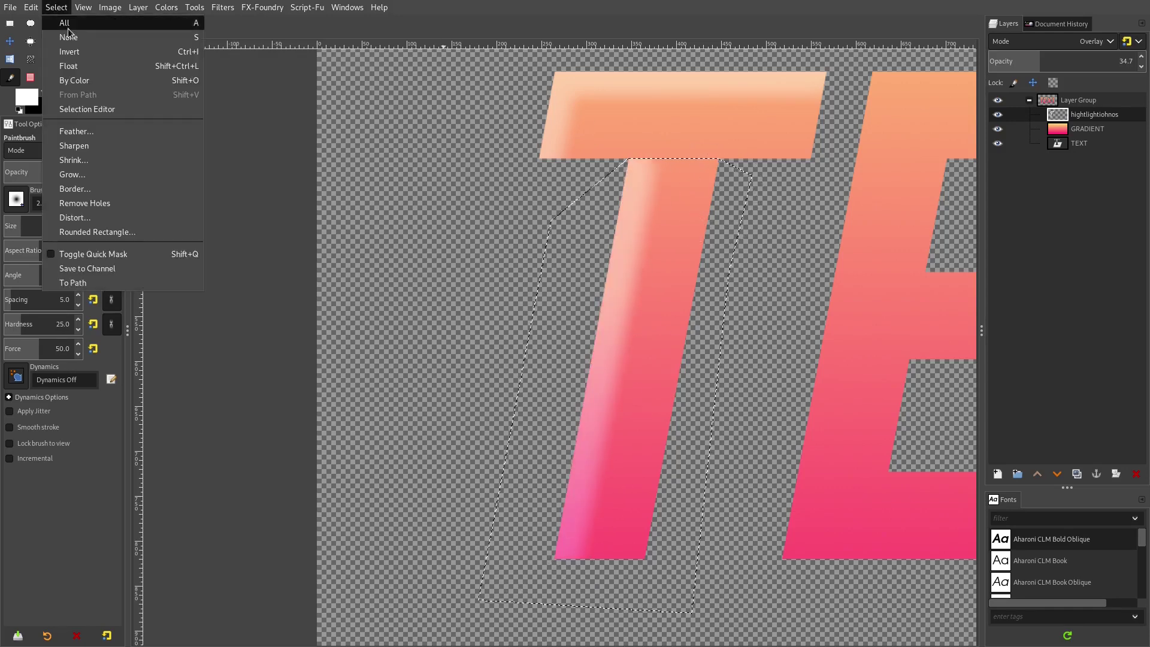
click(64, 37)
scroll(812, 374, down, 4)
scroll(834, 370, up, 5)
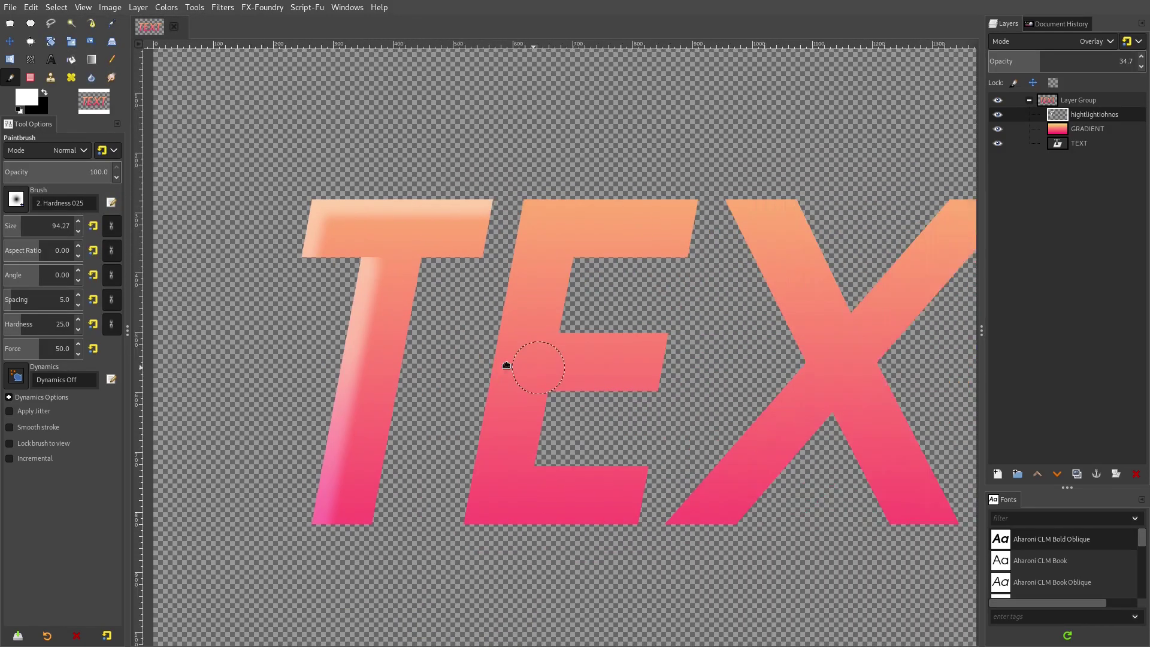
Take the highlight, GRADIENT and TEXT layers out of the layer group and add a transparent 1920 × 1080 px layer at the bottom of the stack.
scroll(505, 364, down, 4)
scroll(346, 321, up, 4)
scroll(461, 270, up, 1)
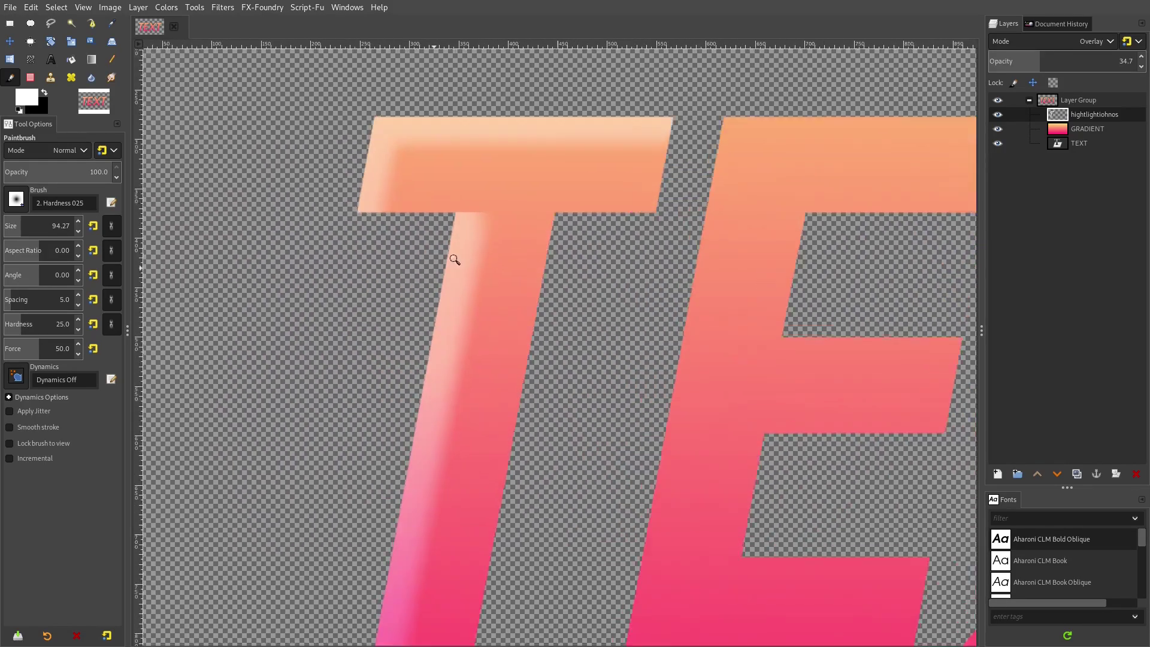
scroll(515, 264, down, 3)
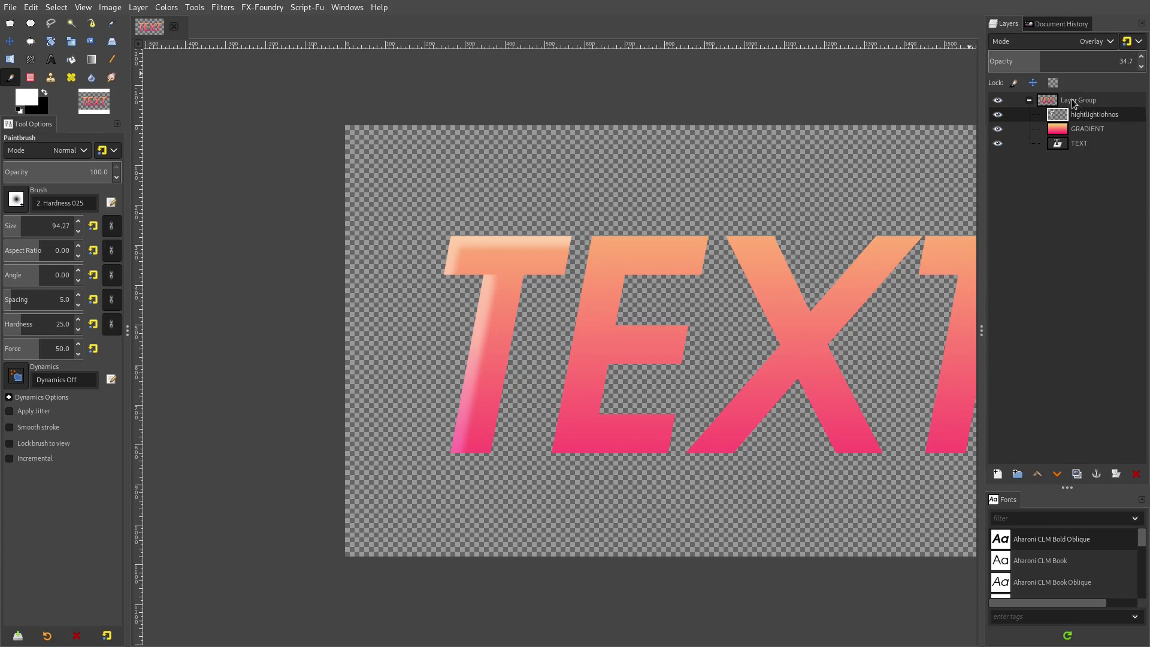
mouse_move(1075, 116)
mouse_down()
mouse_move(1077, 96)
mouse_move(1078, 128)
mouse_up()
click(997, 474)
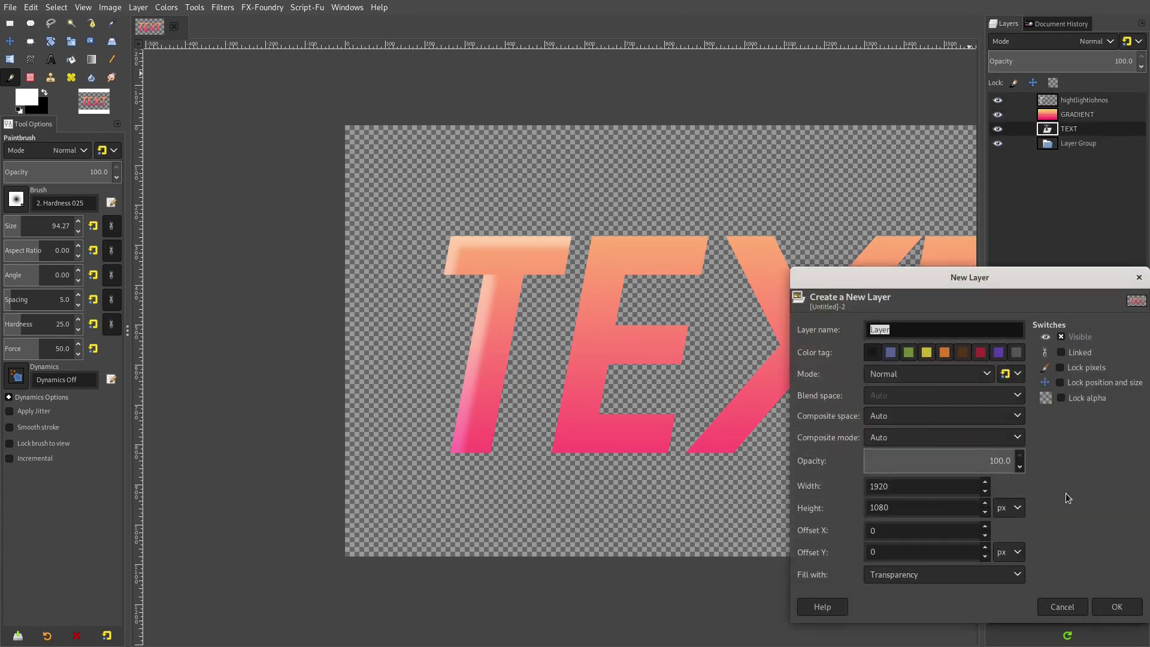
click(1117, 606)
drag(1088, 142, 1078, 163)
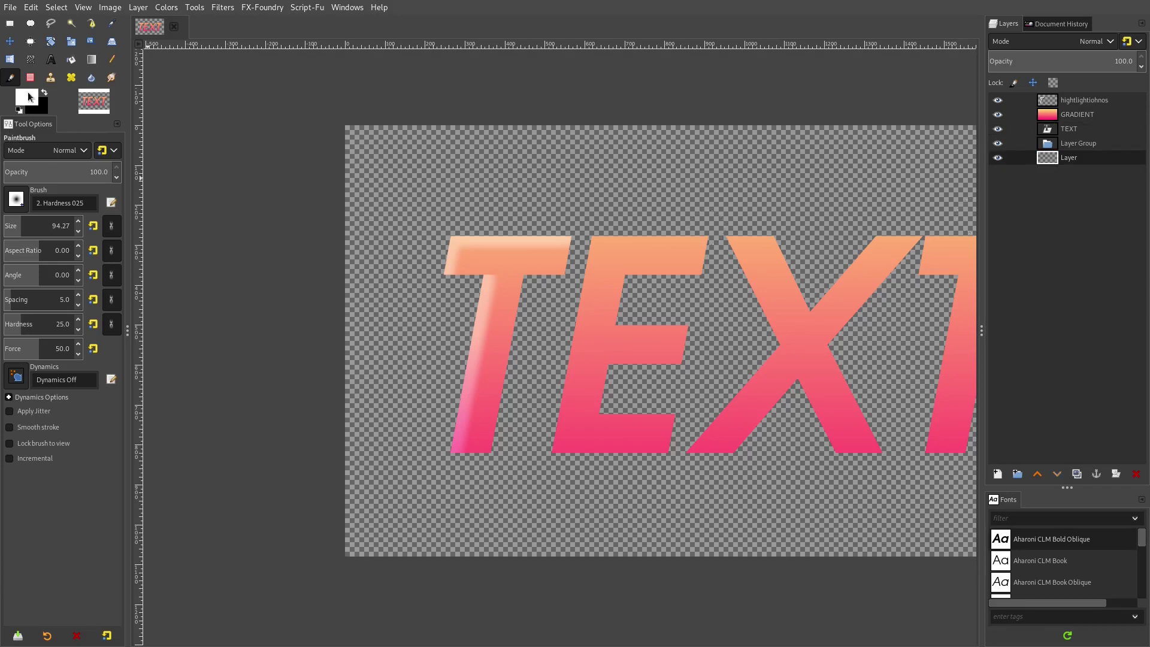
Set the foreground colour to muted violet-grey 808098 and bucket-fill the new bottom layer with it.
click(28, 97)
mouse_move(216, 109)
mouse_down()
mouse_move(197, 119)
mouse_move(210, 128)
mouse_up()
click(294, 118)
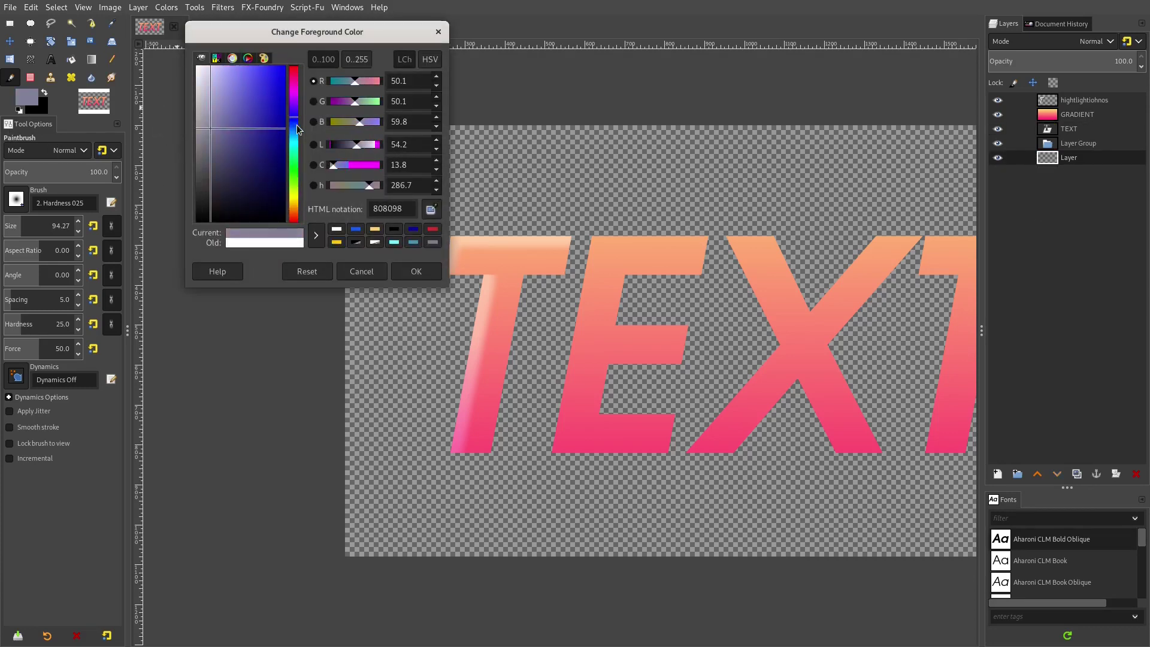
click(417, 271)
click(70, 59)
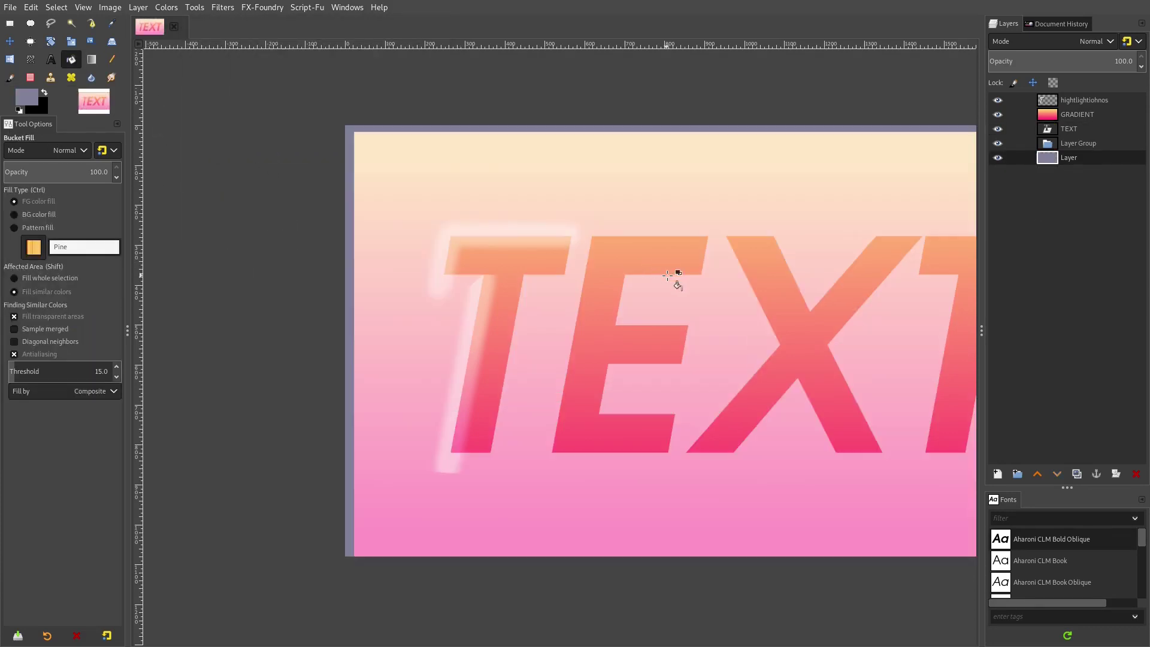
scroll(667, 275, right, 2)
scroll(586, 233, right, 1)
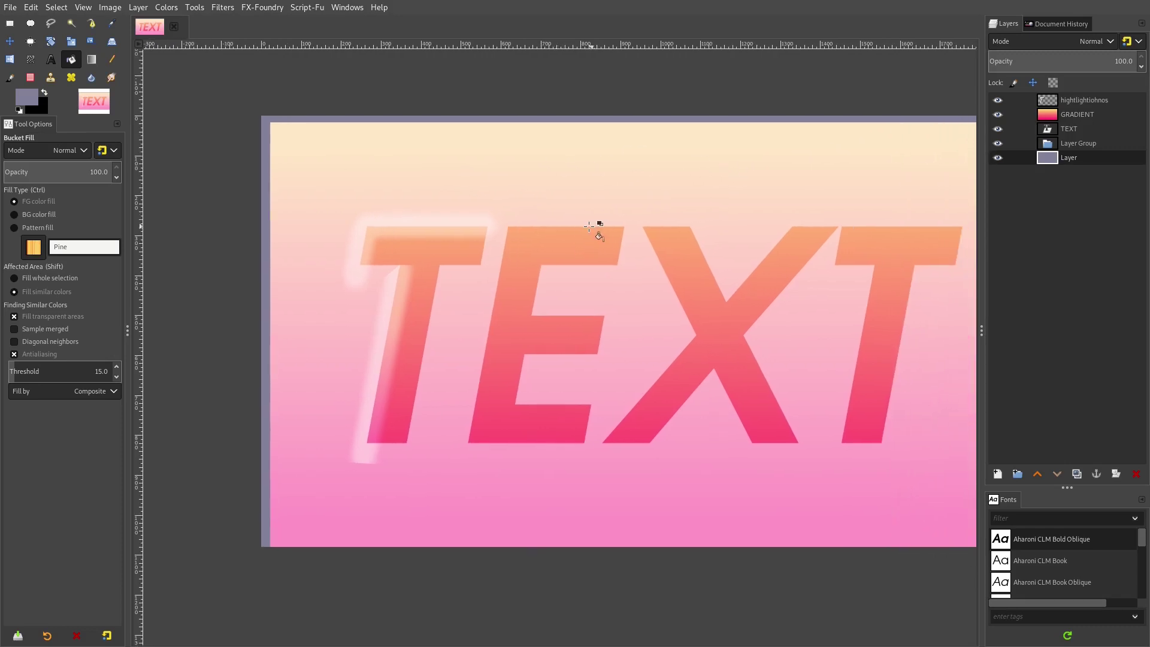
Move the TEXT, GRADIENT and highlight layers back into the layer group, with the highlight uppermost and TEXT lowest.
mouse_move(1079, 128)
mouse_down()
mouse_move(1080, 145)
mouse_move(1081, 130)
mouse_up()
drag(1081, 117, 1080, 131)
drag(1084, 101, 1080, 117)
scroll(738, 261, down, 1)
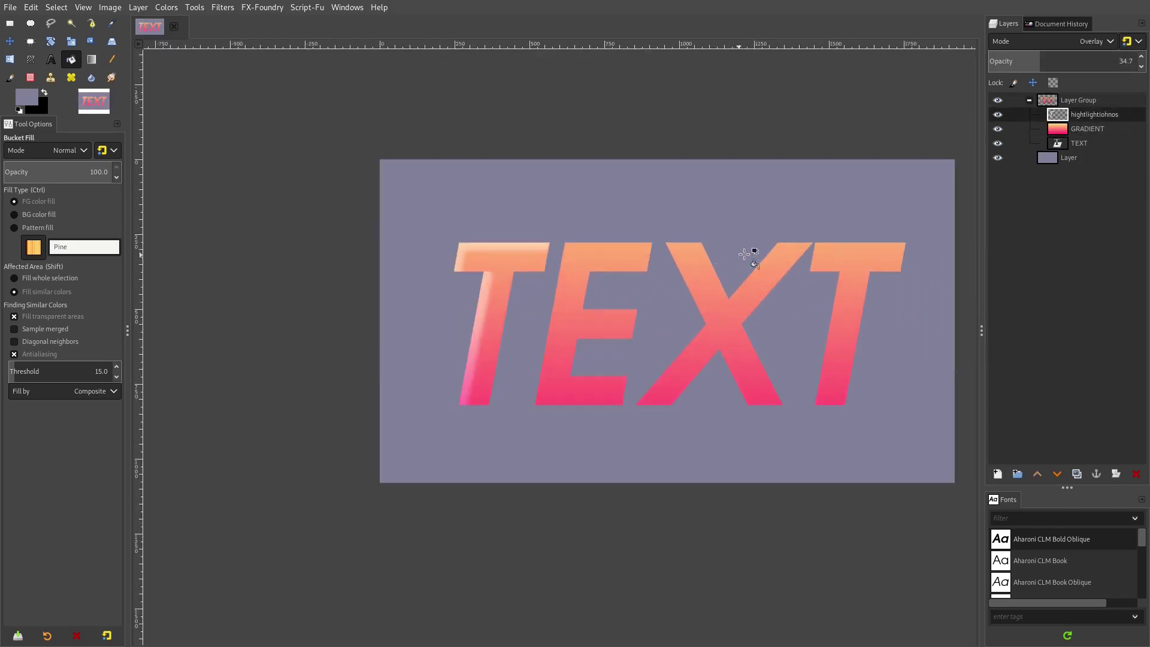
Darken the violet-grey background layer with Curves by lowering the middle of the Value curve to about x 147, y 93.
click(1095, 164)
click(166, 7)
click(192, 154)
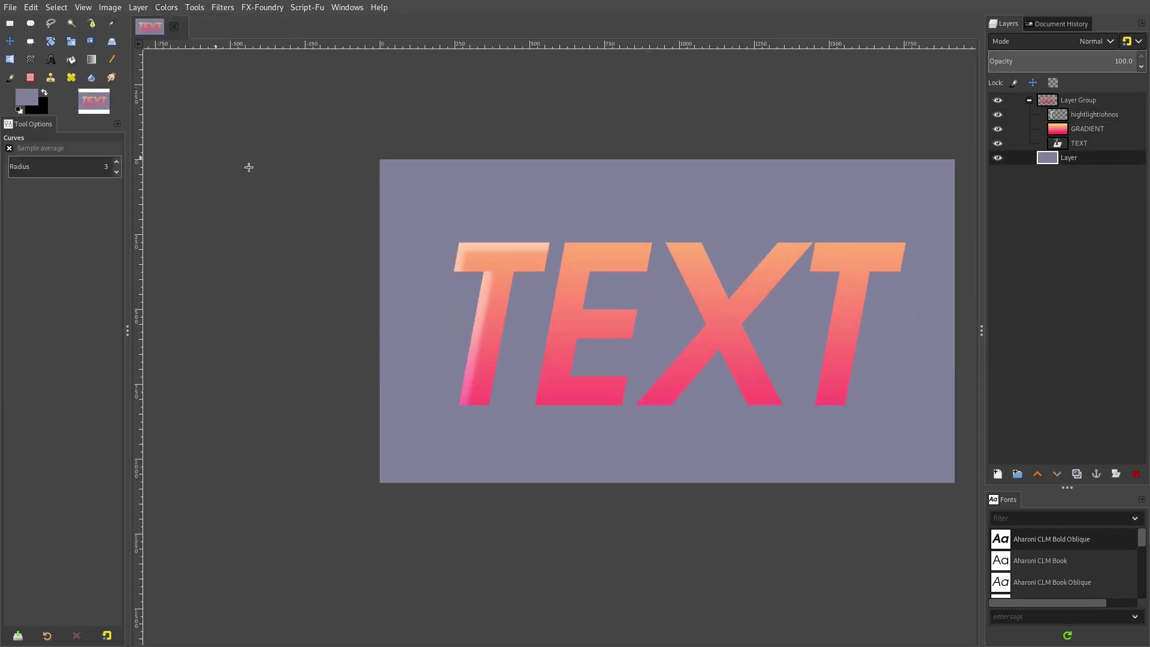
drag(213, 158, 213, 190)
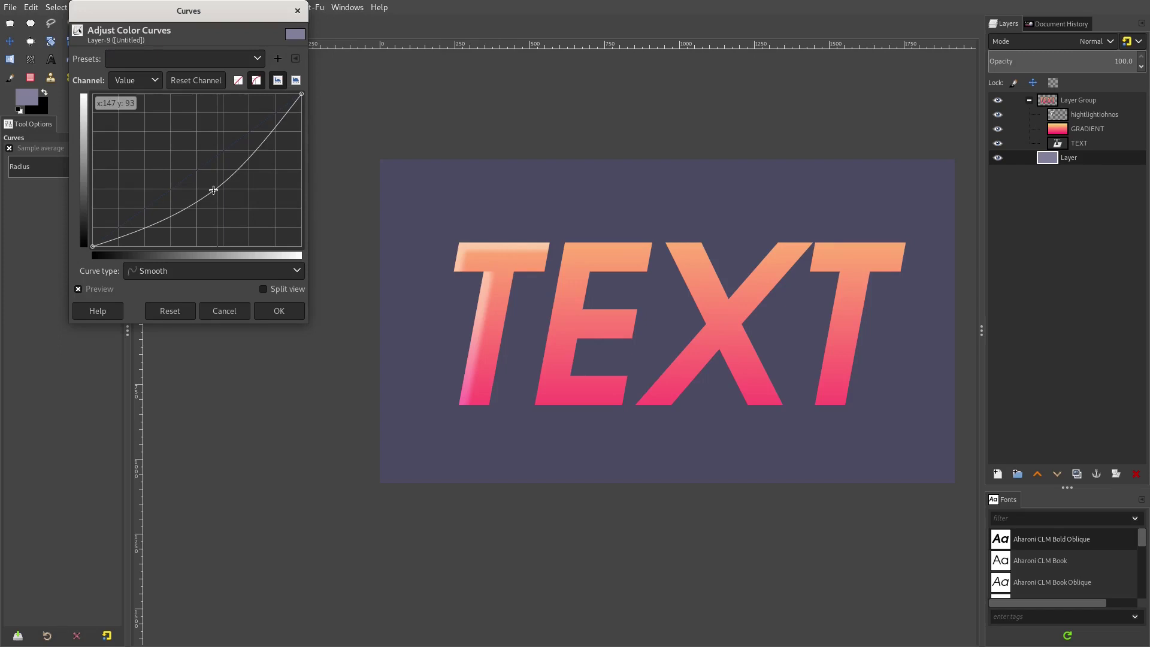
click(279, 311)
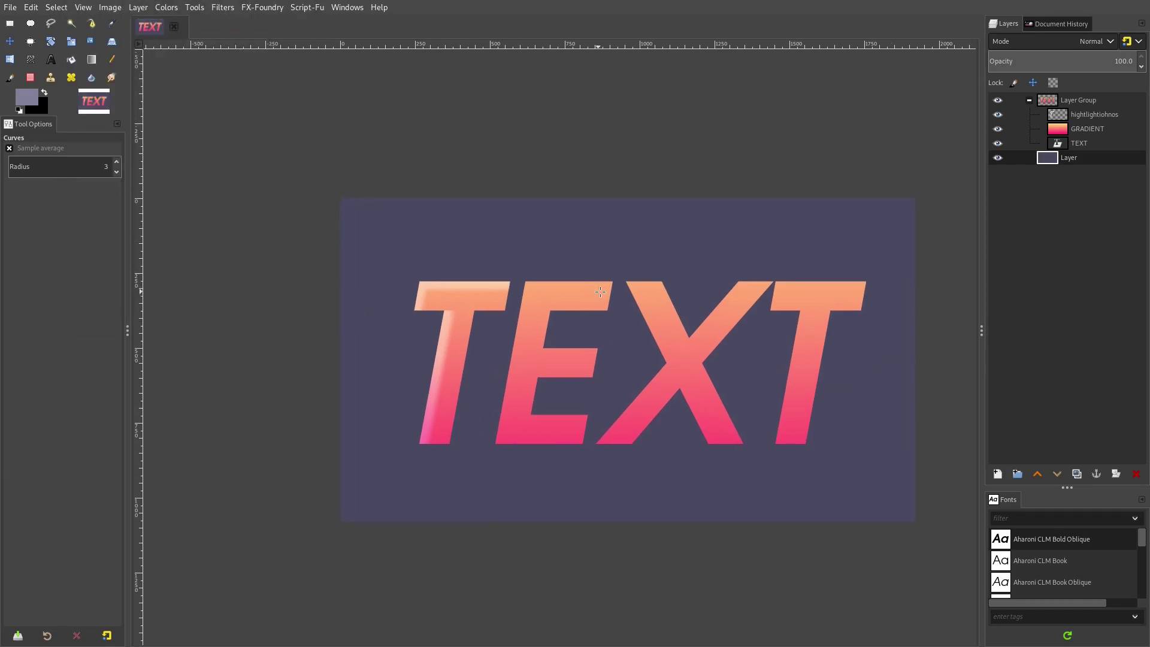
Take the highlight and GRADIENT layers out of the group, hide and reshow the gradient, and return both layers above TEXT in the group.
scroll(598, 299, down, 2)
scroll(575, 288, up, 3)
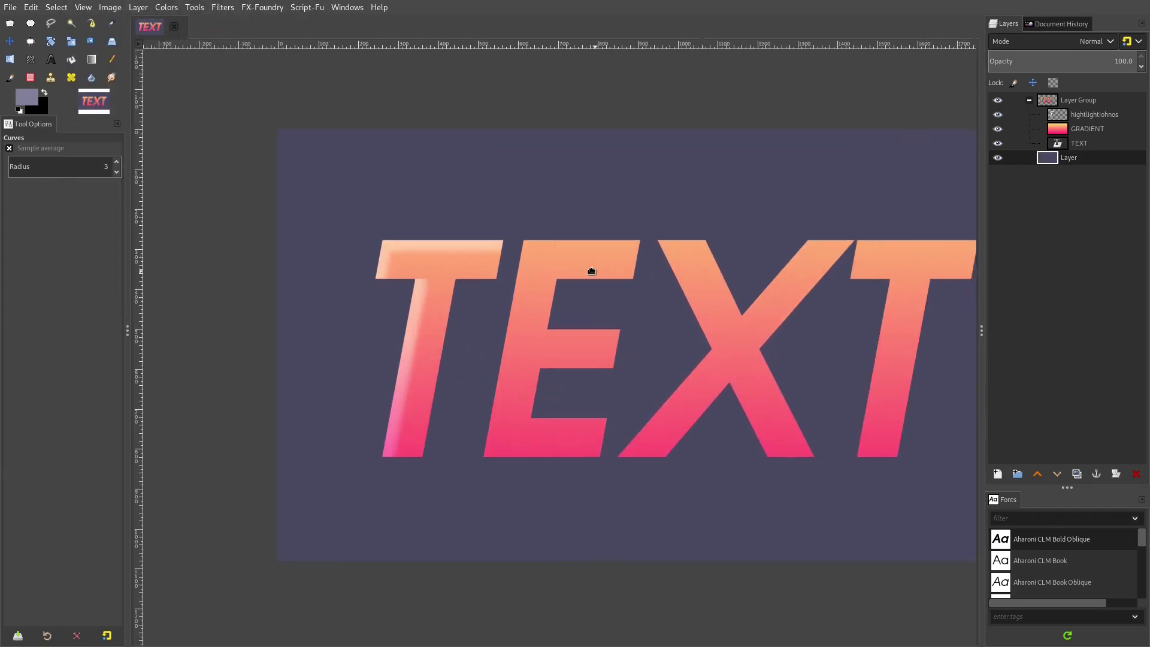
scroll(886, 181, right, 3)
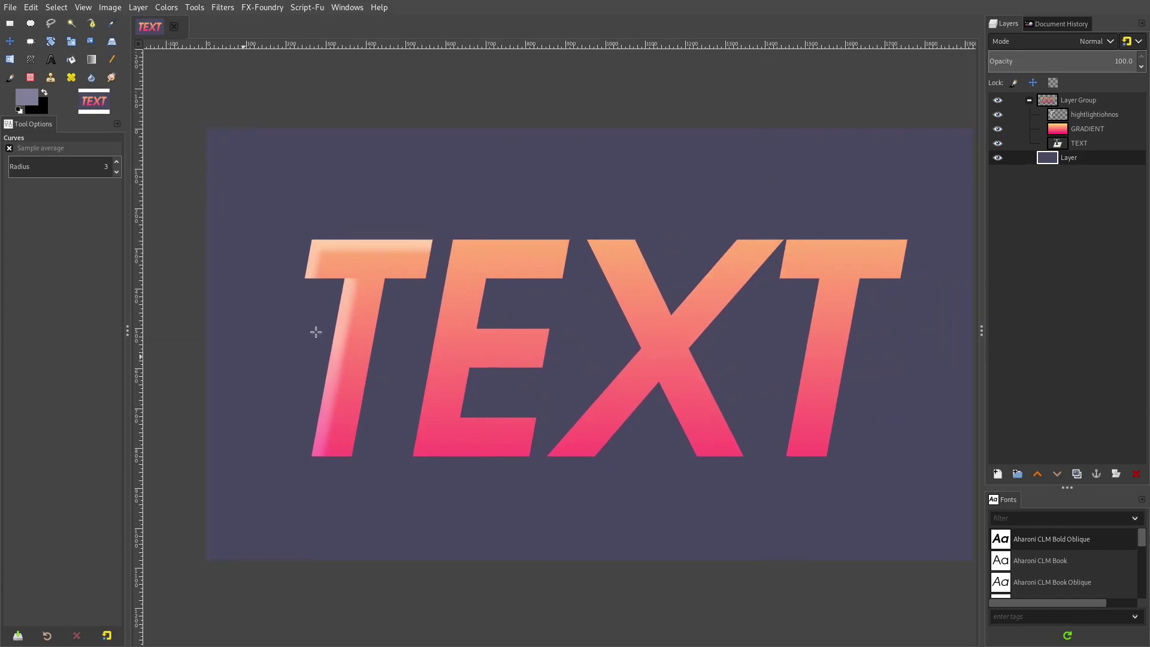
mouse_move(1078, 114)
mouse_down()
mouse_move(1079, 97)
mouse_move(1079, 118)
mouse_move(1078, 109)
mouse_up()
click(998, 115)
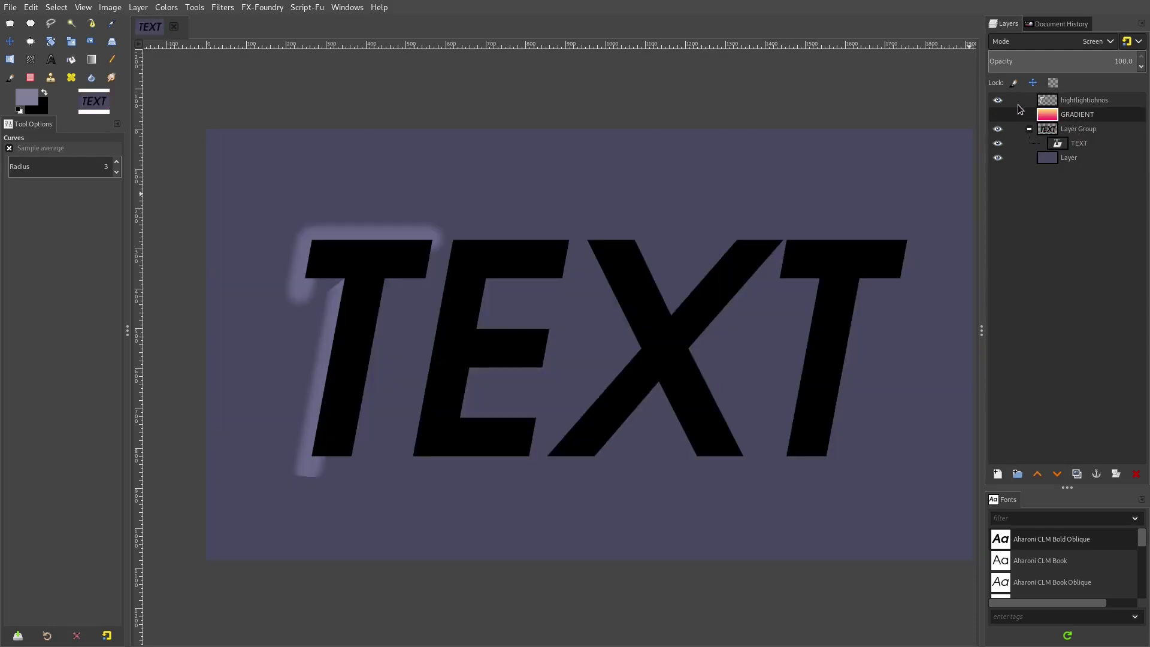
drag(1041, 101, 1051, 131)
click(998, 115)
drag(1051, 102, 1046, 130)
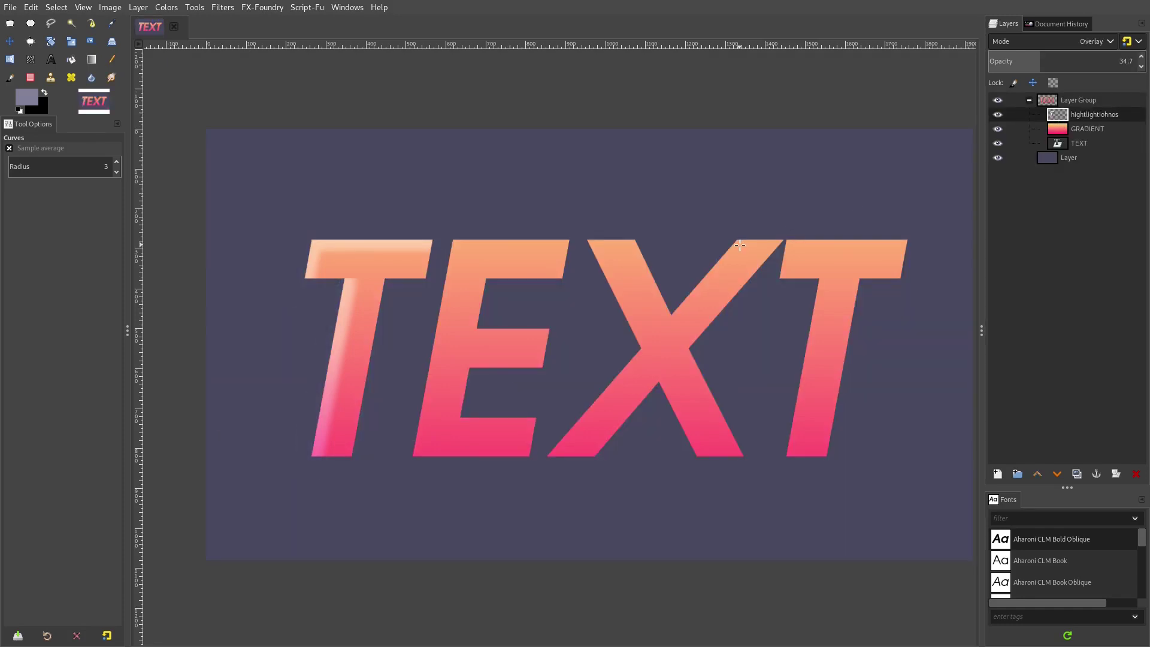
scroll(565, 298, up, 1)
drag(597, 297, 577, 286)
scroll(569, 287, down, 1)
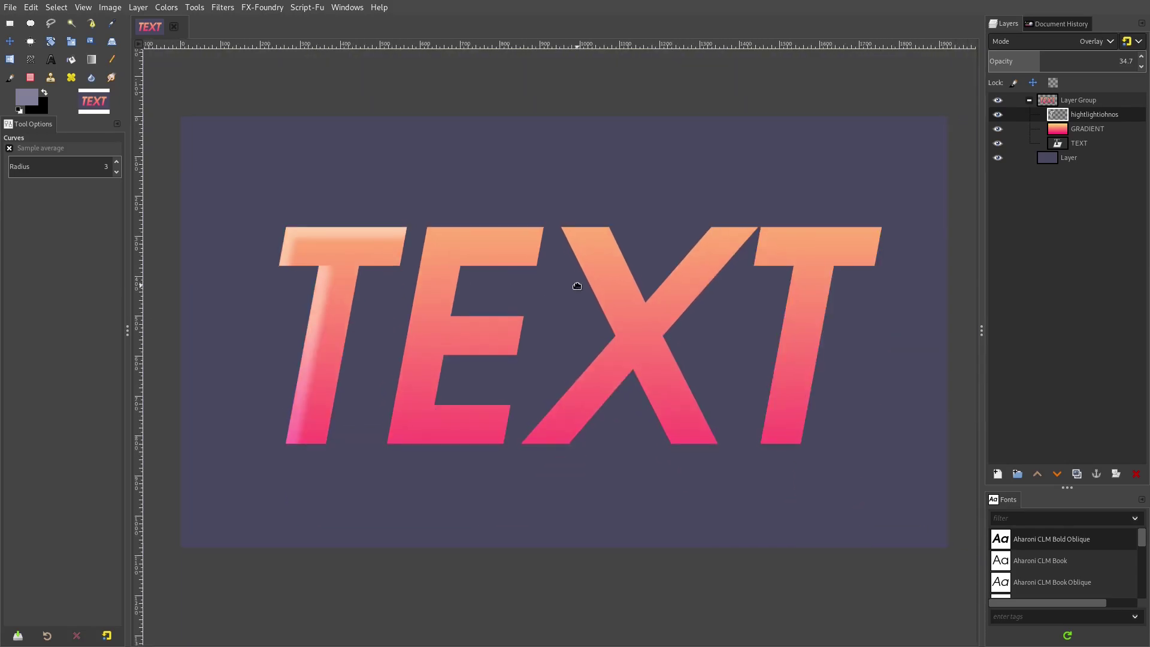